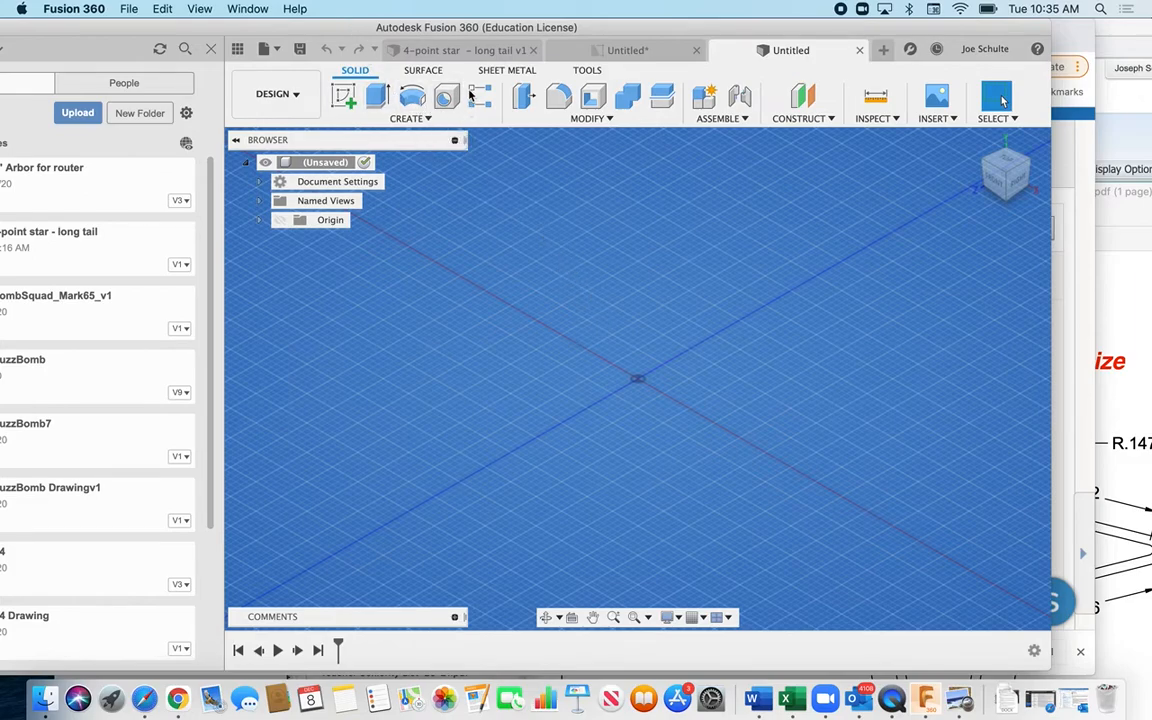
drag(346, 33, 414, 30)
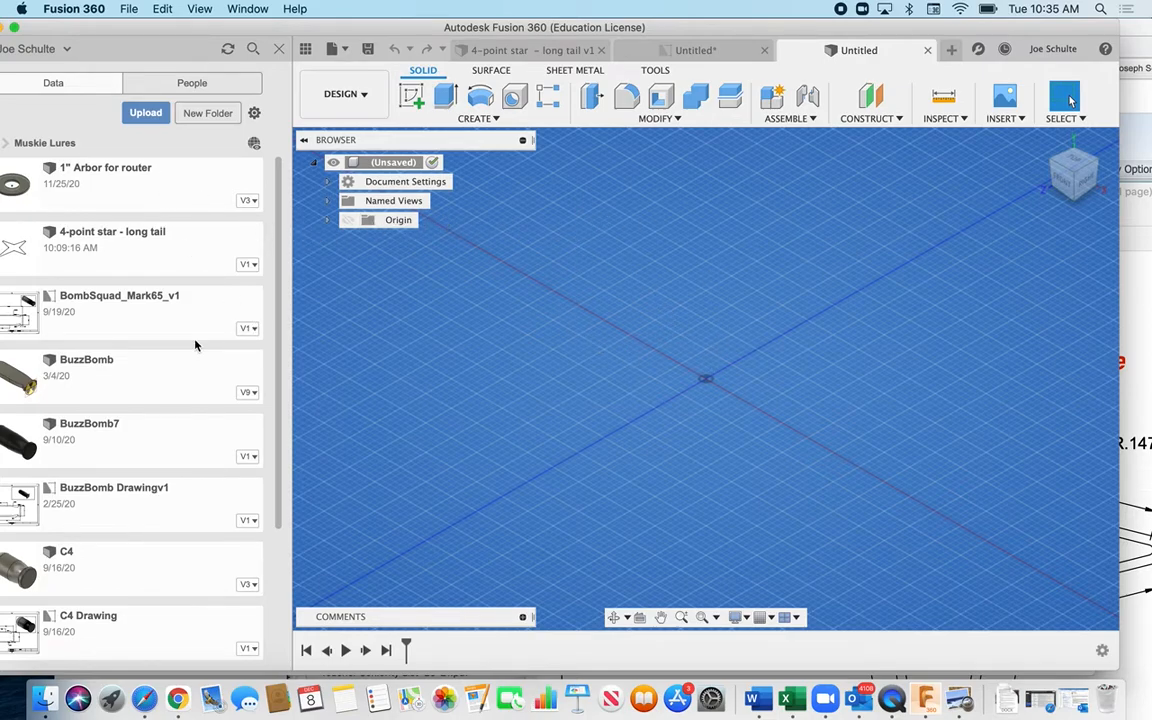
click(68, 51)
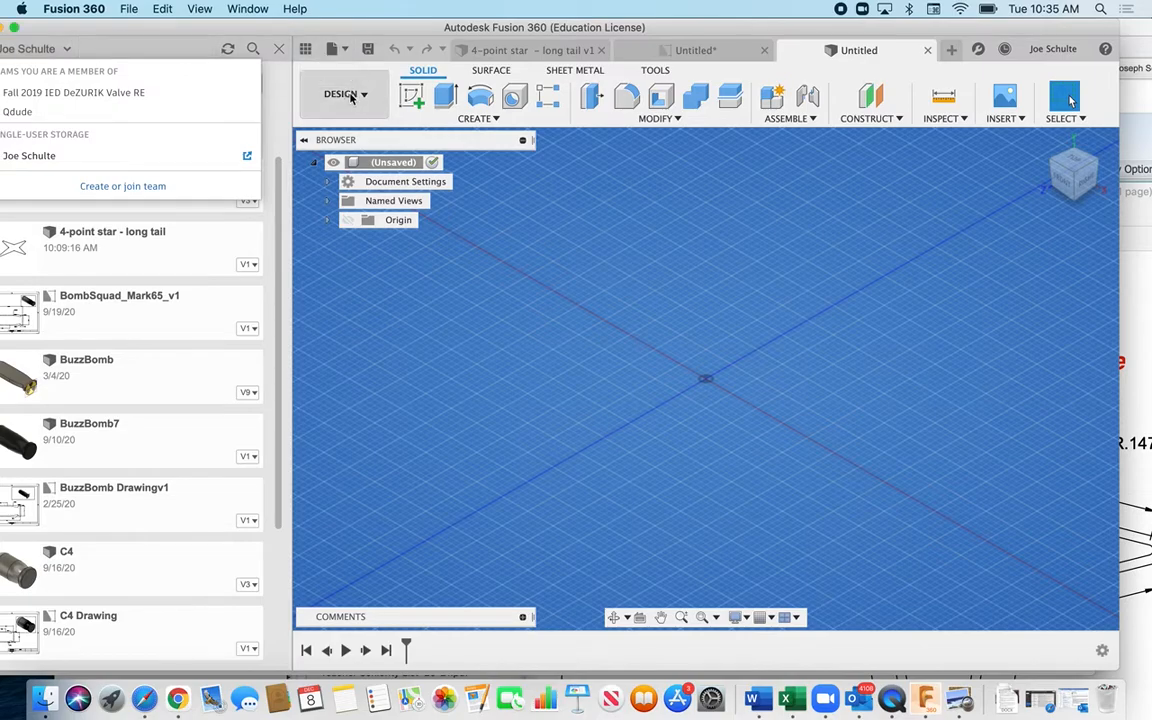
Start a sketch on the horizontal origin plane and draw an 8 in diameter circle centred on the origin
click(411, 95)
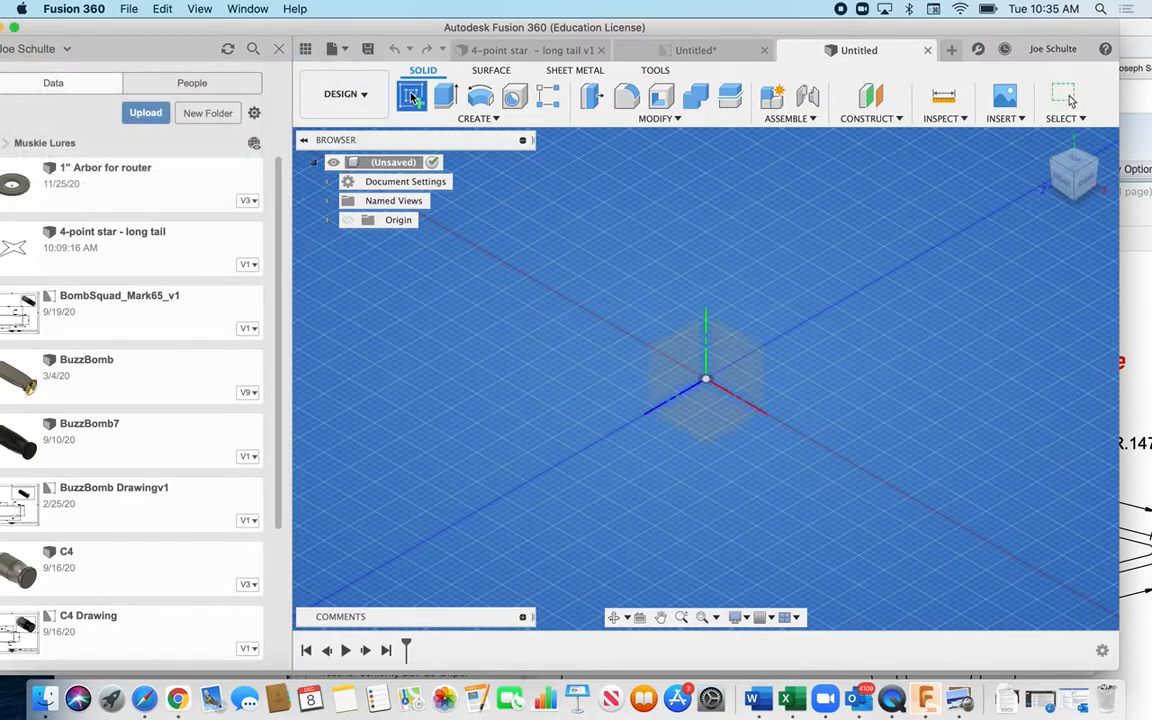
click(716, 424)
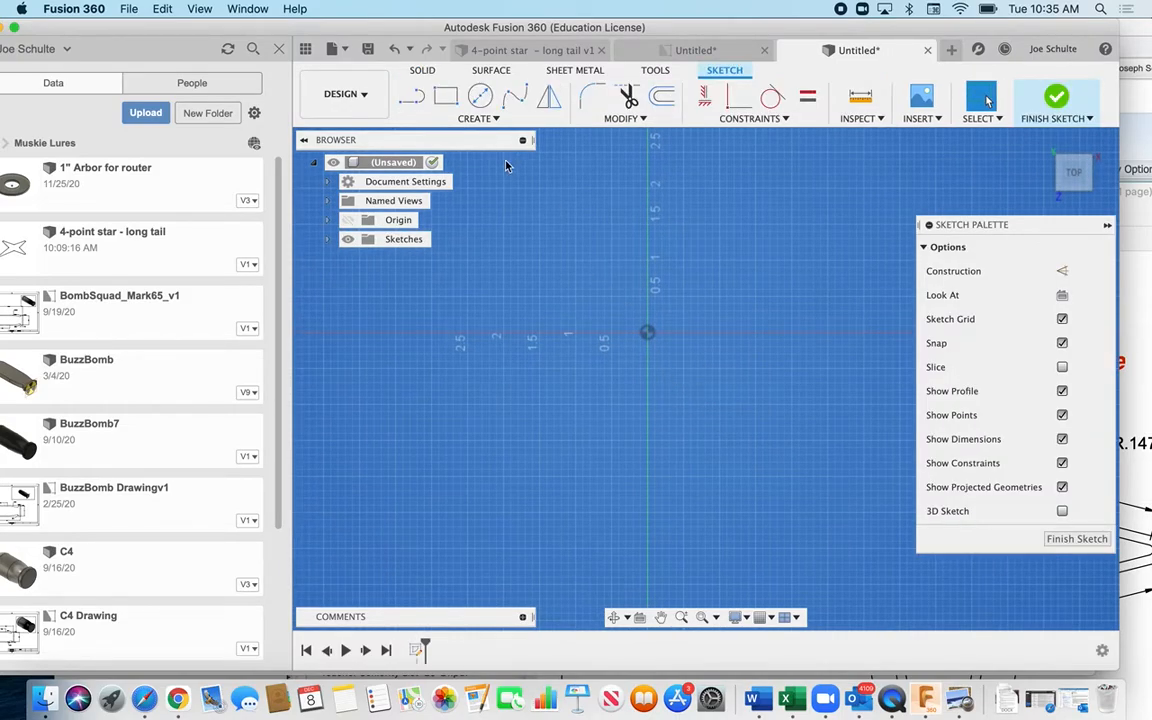
click(480, 96)
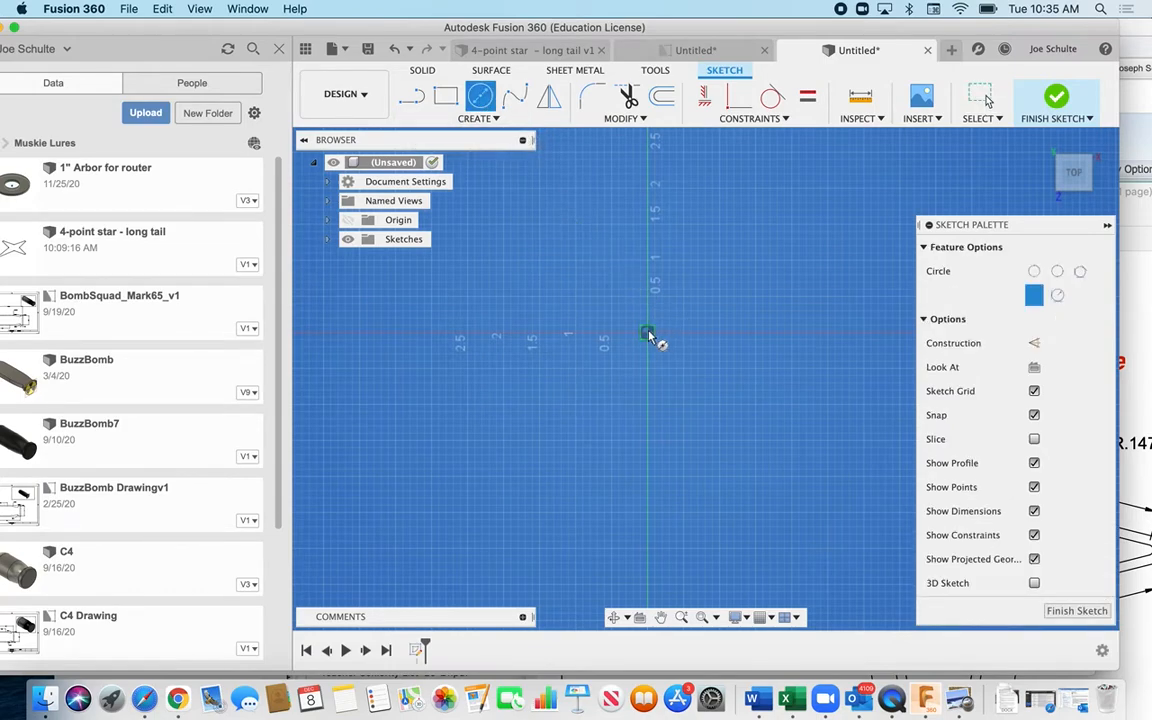
click(648, 334)
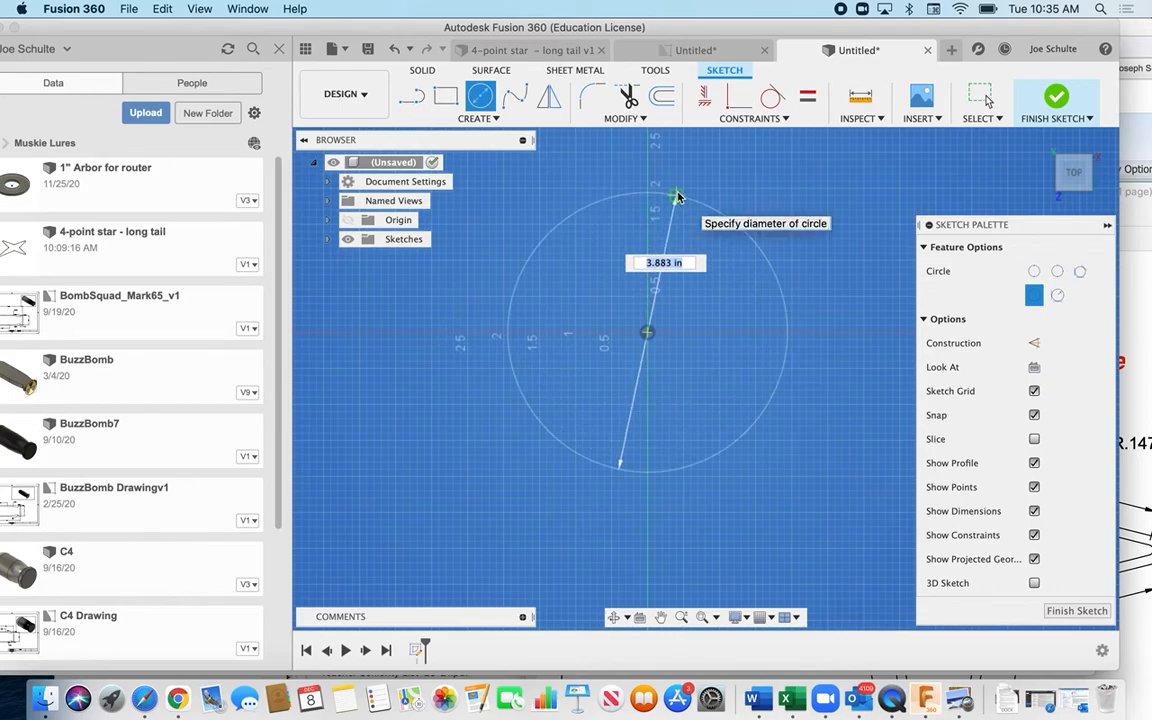
text(8)
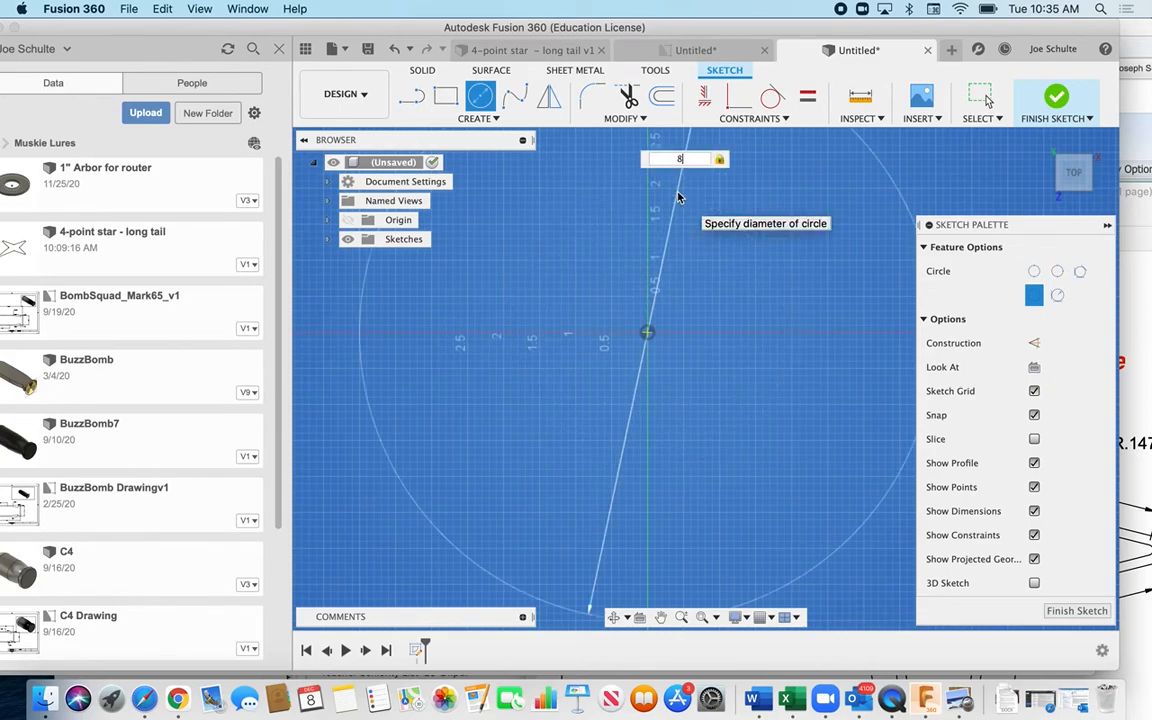
key(Return)
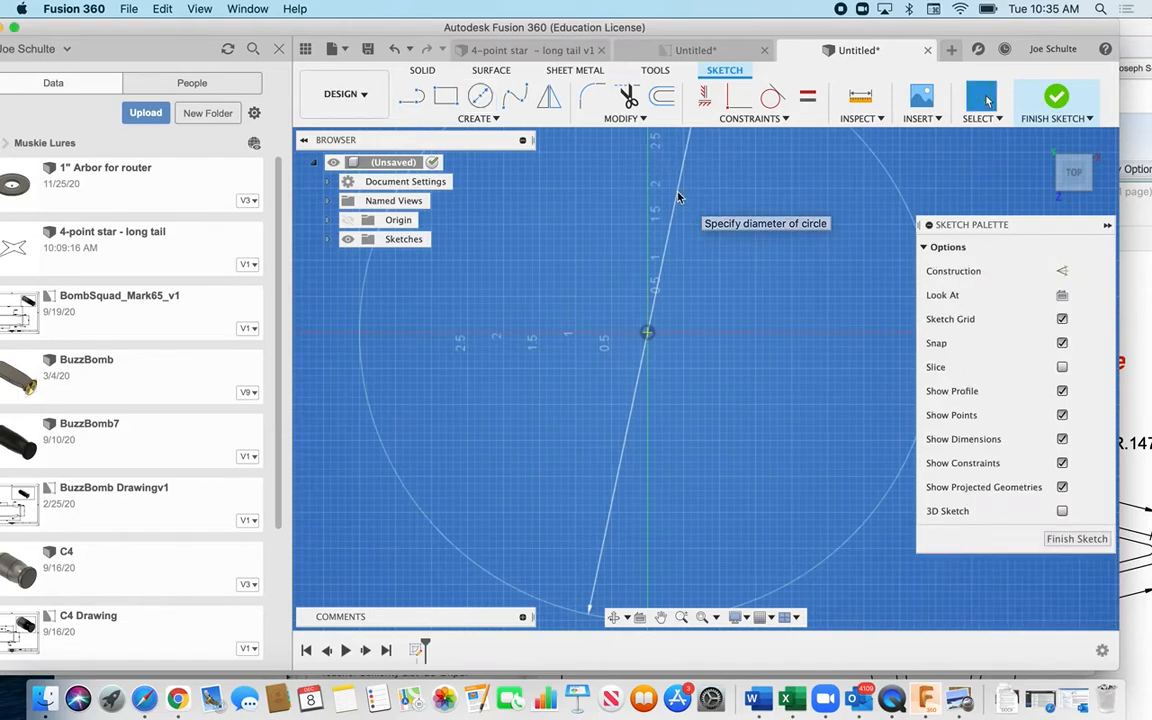
scroll(684, 277, up, 5)
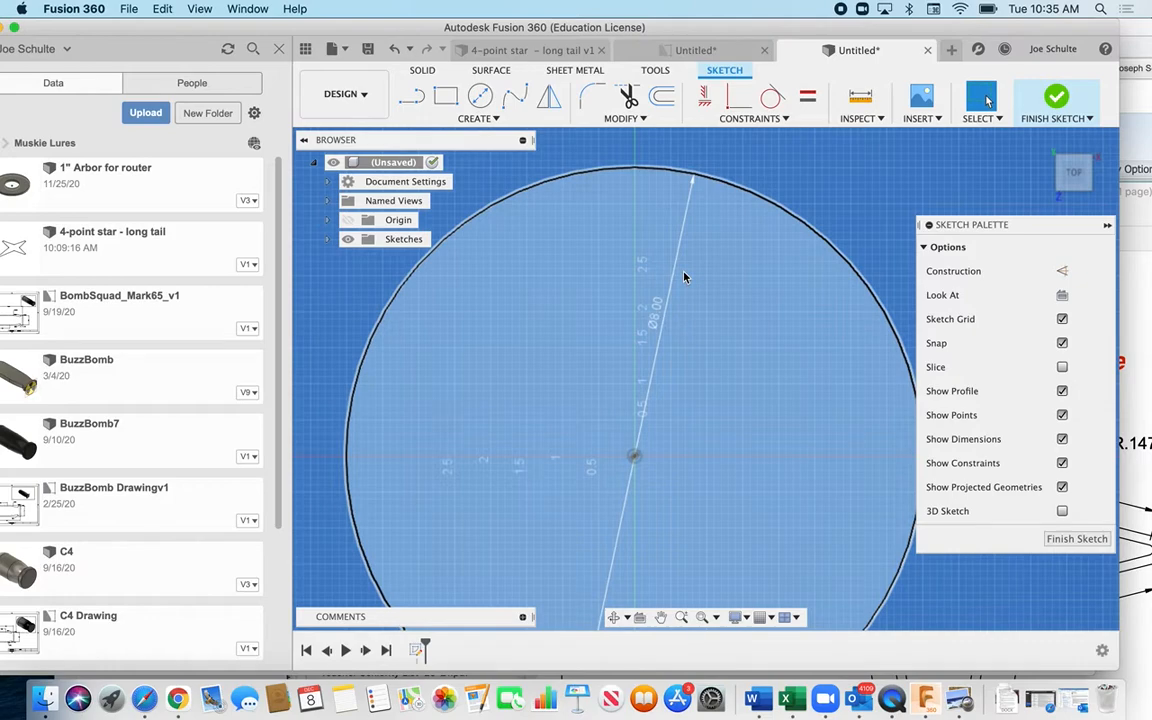
Open the circle's diameter dimension for editing
key(d)
click(658, 316)
click(655, 318)
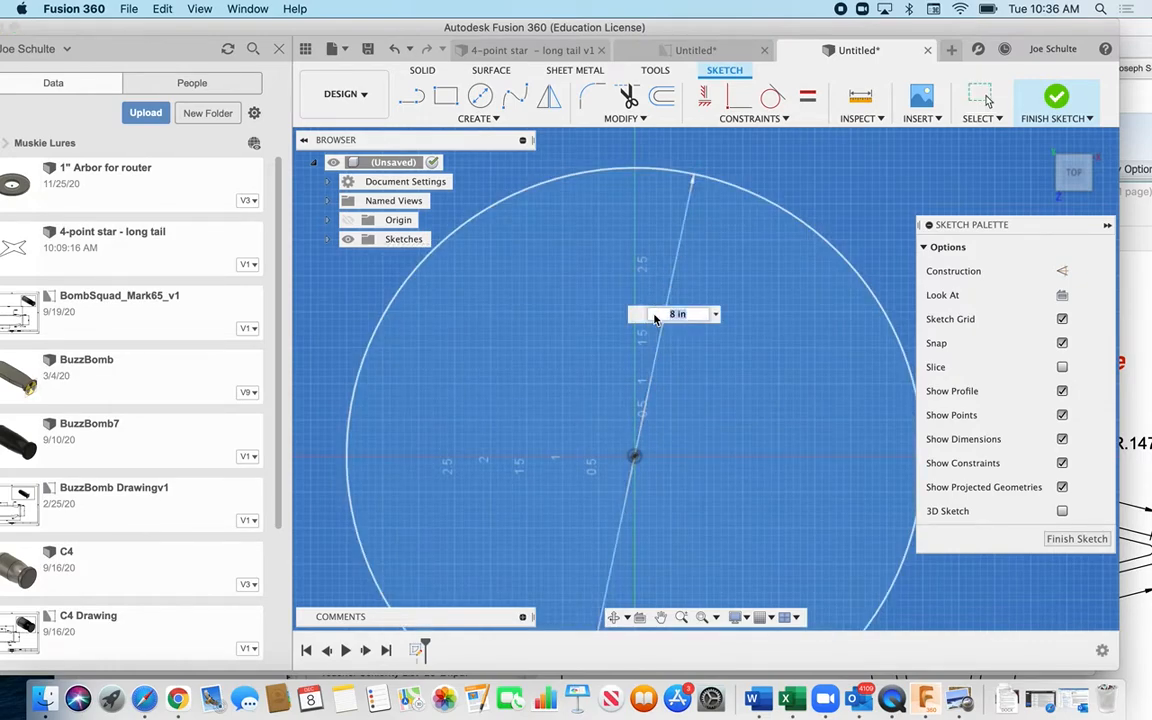
double_click(680, 316)
Draw a 1.5 in by 1.5 in center rectangle on the origin inside the circle
click(468, 119)
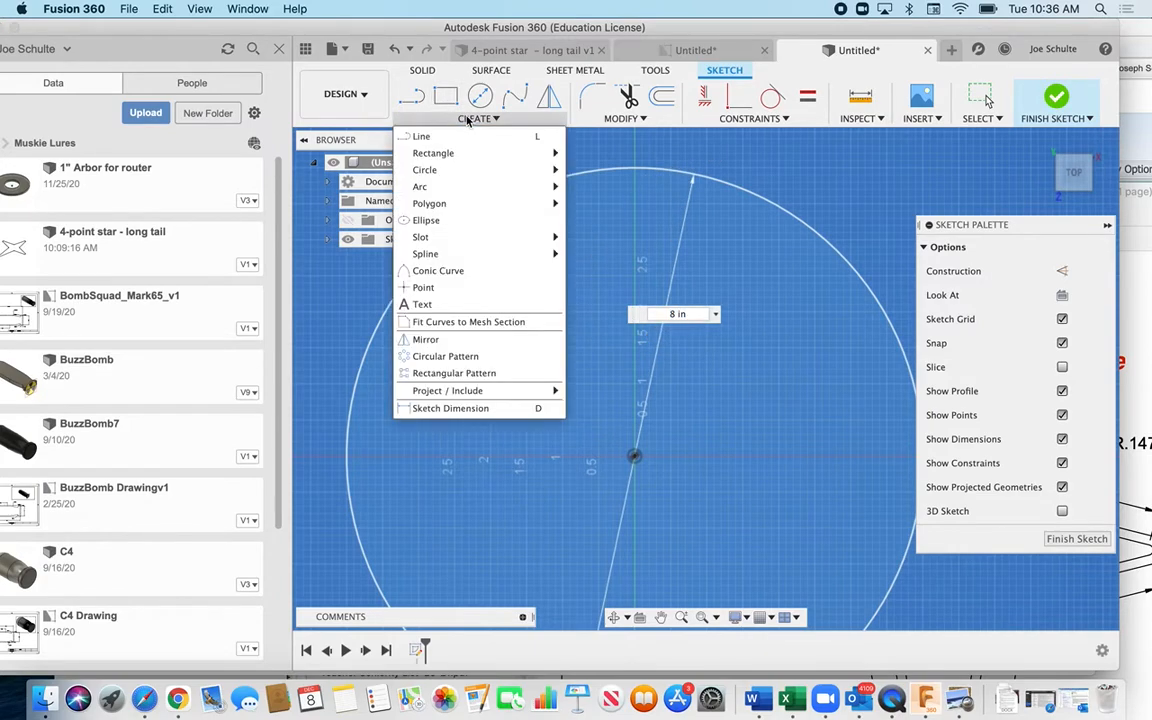
mouse_move(464, 157)
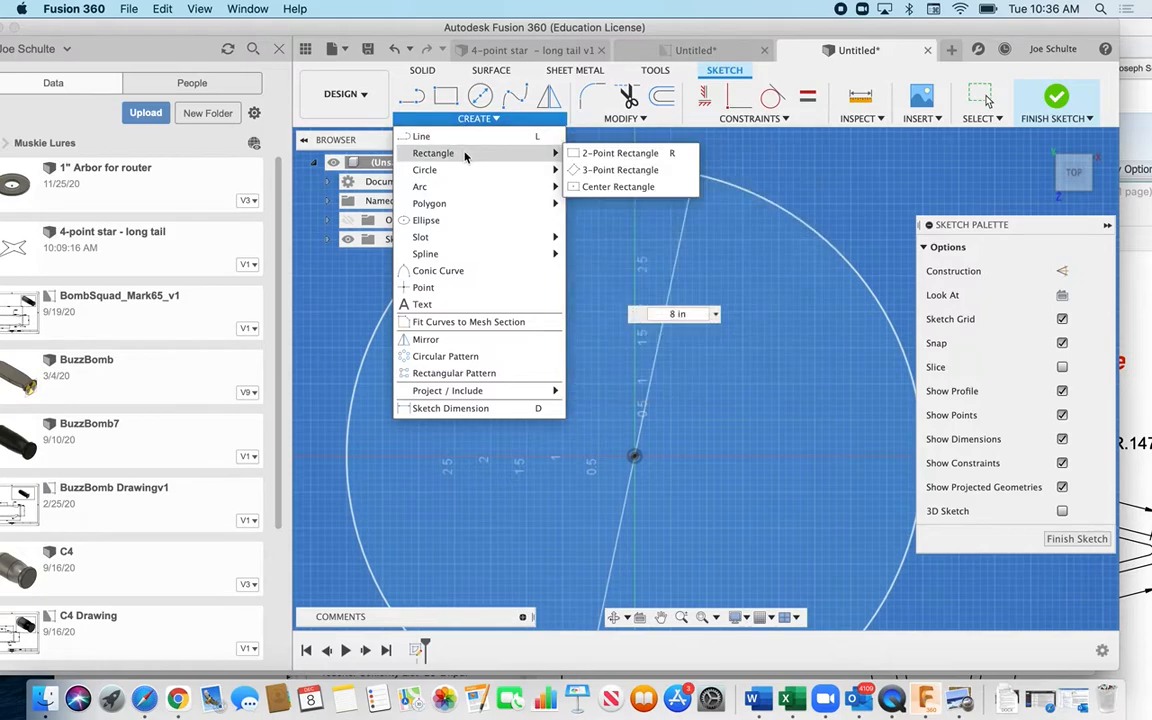
click(590, 170)
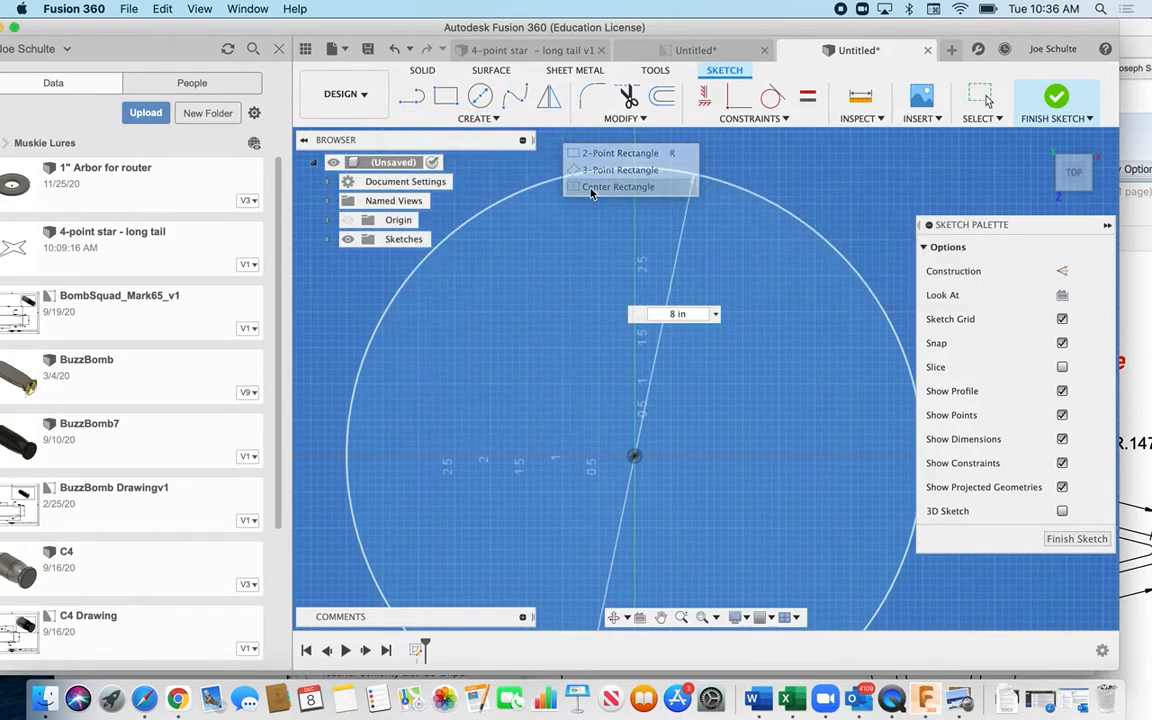
click(634, 455)
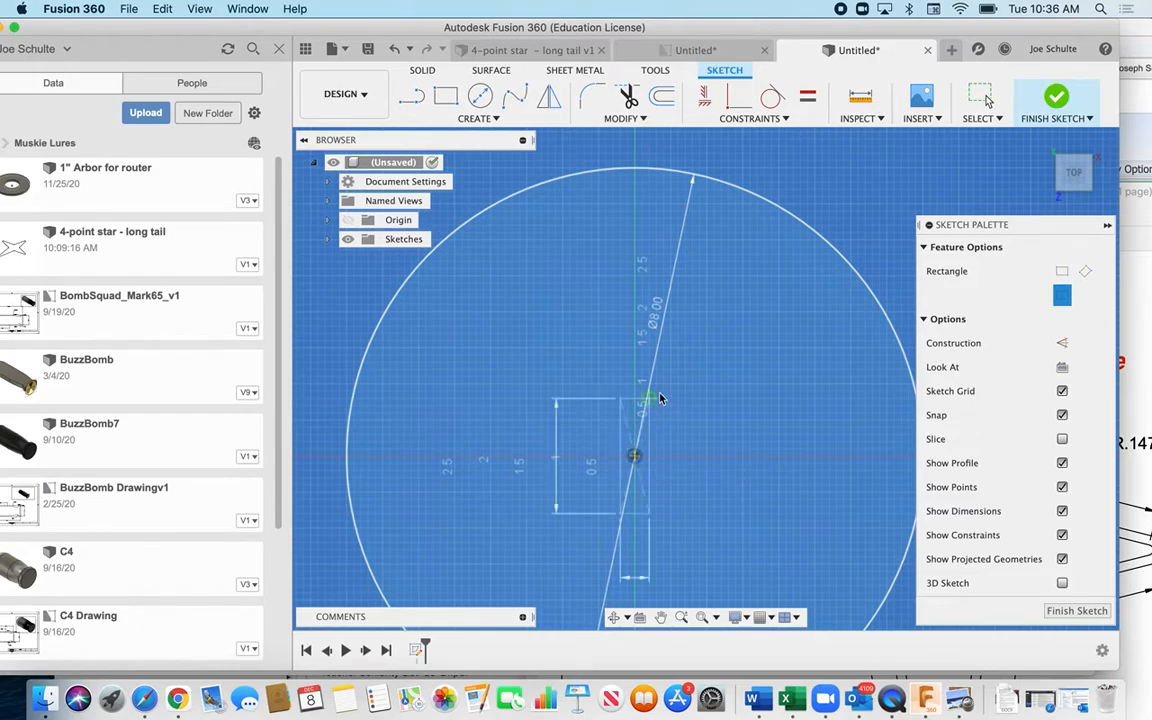
text(2)
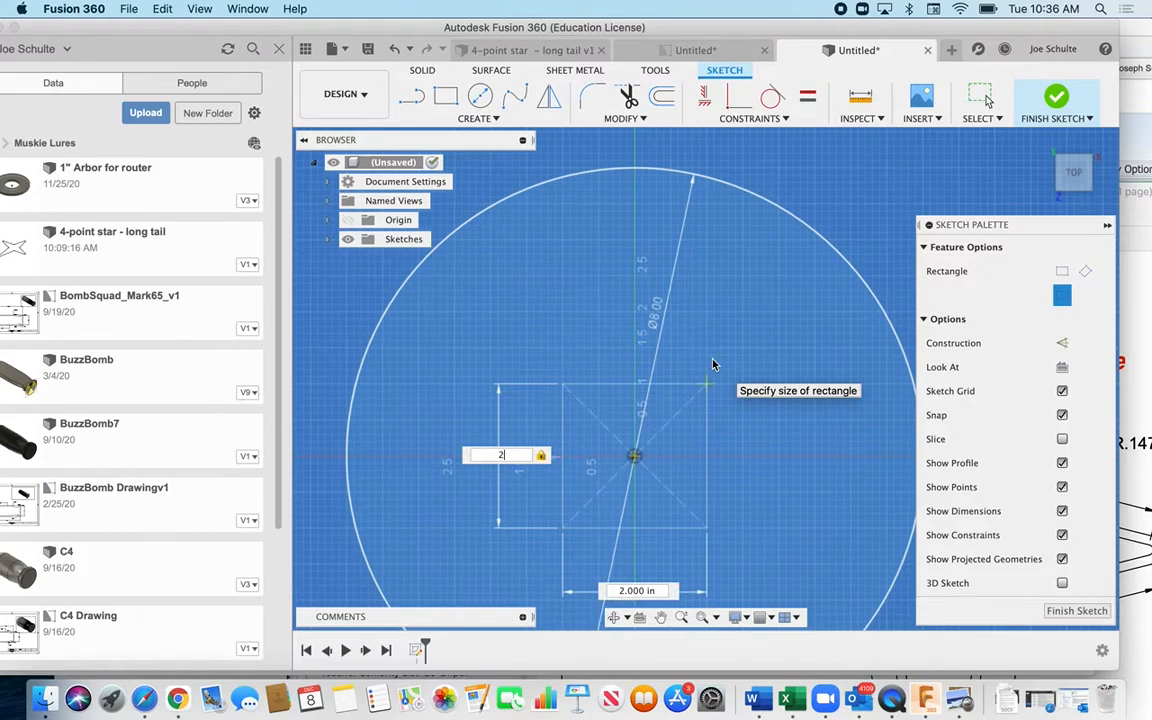
key(Tab)
text(2)
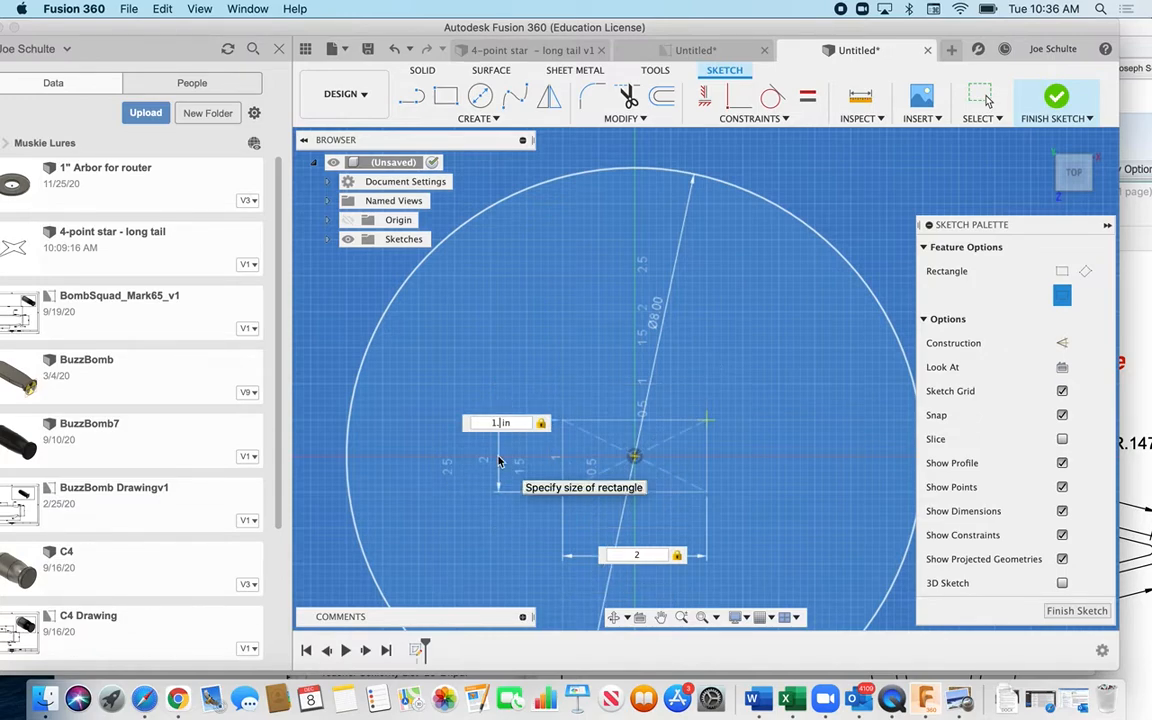
text(1.5)
key(Tab)
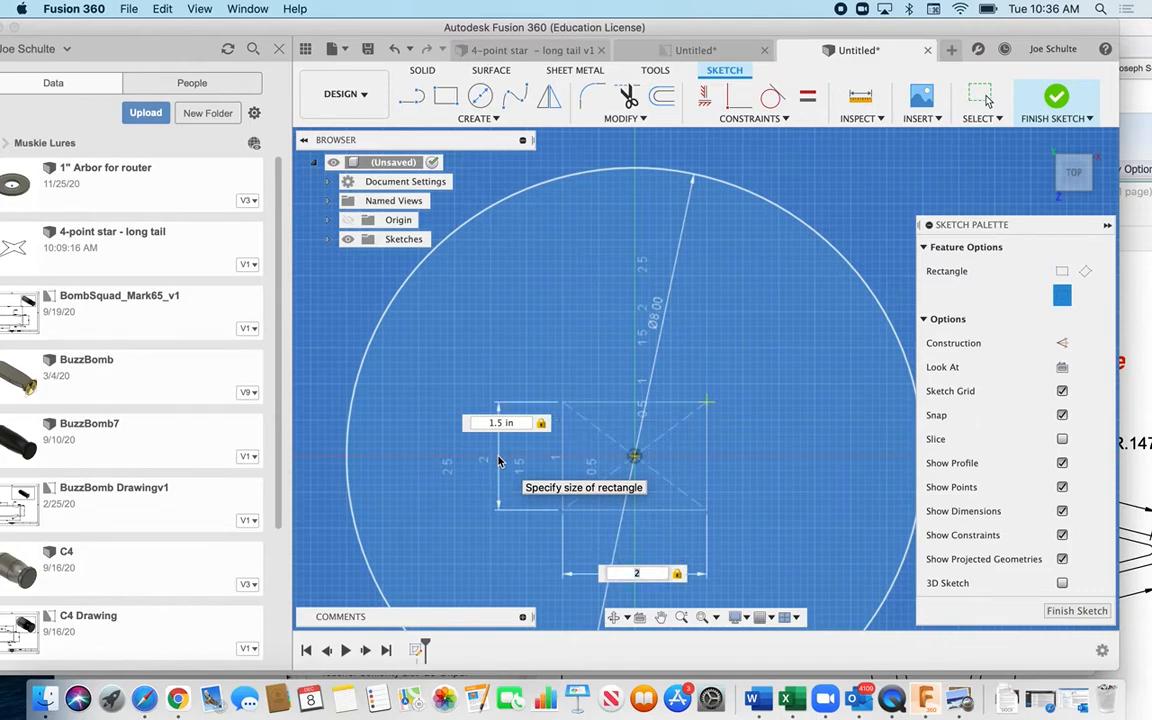
text(1.5)
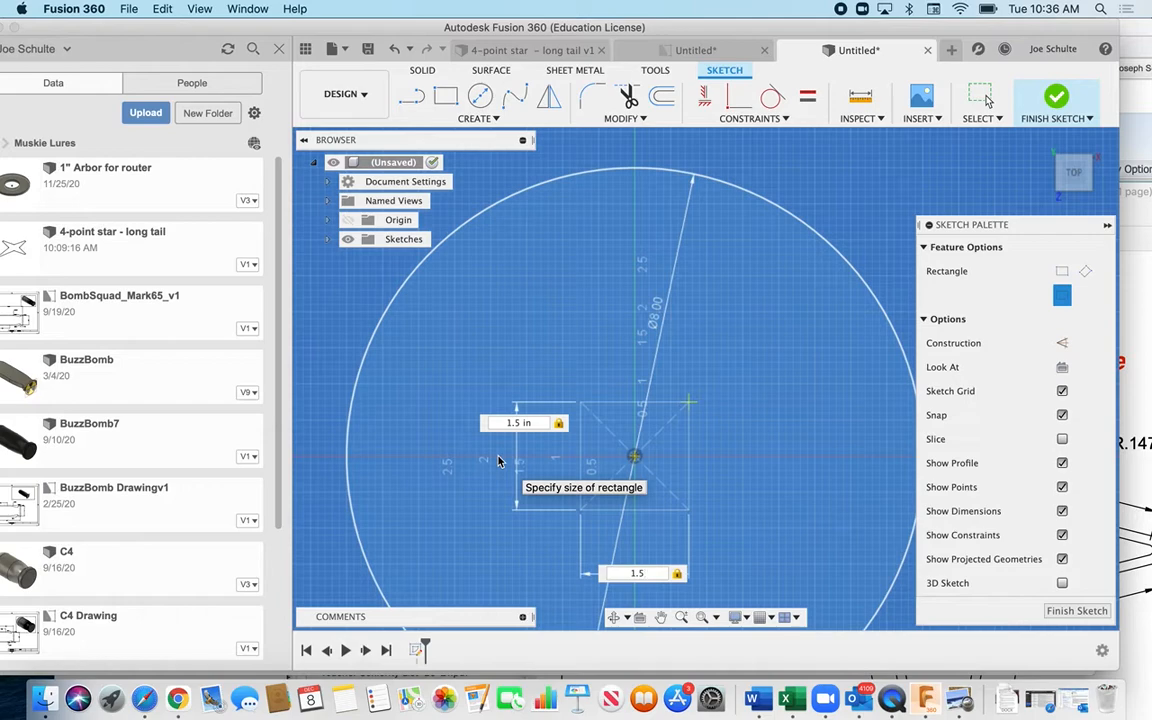
key(Return)
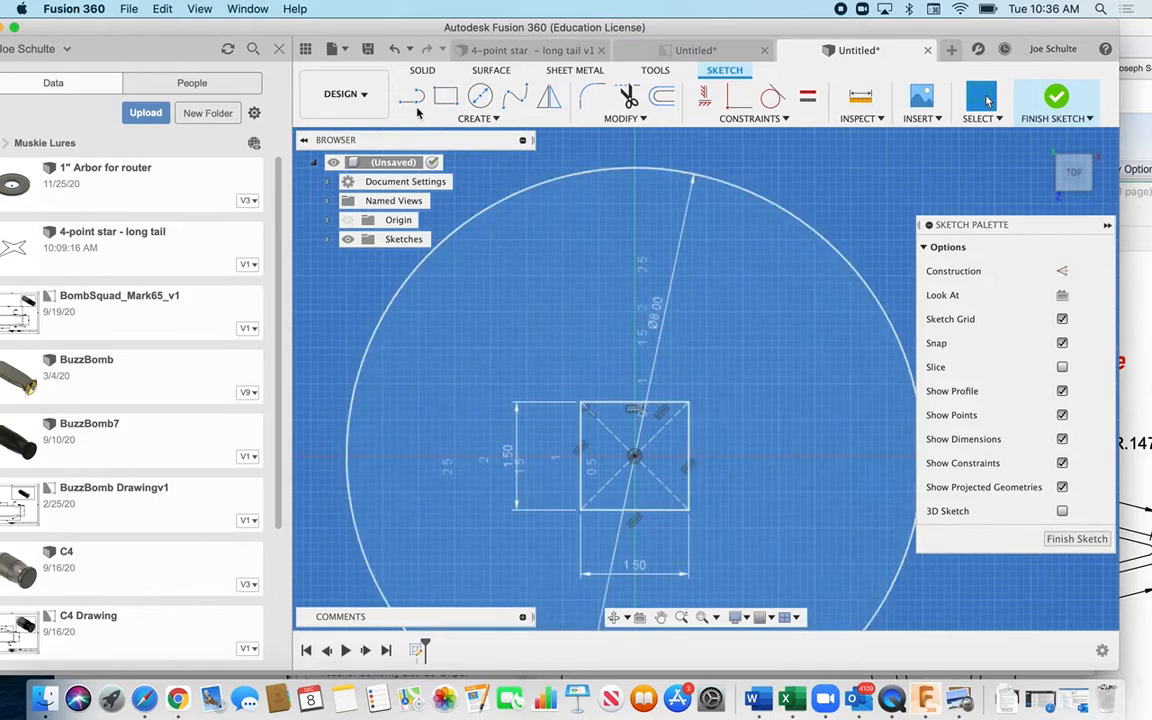
Draw a line from the square's upper right corner to the vertical axis, ending about 2.5 in above the origin
click(413, 103)
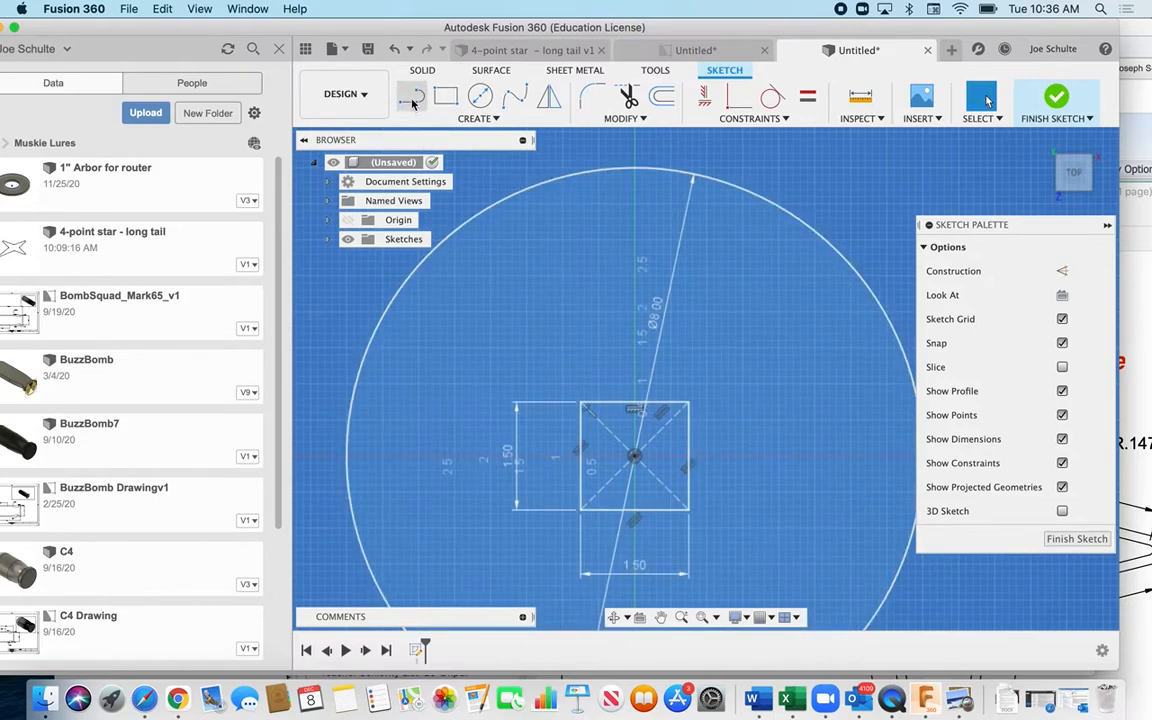
click(688, 403)
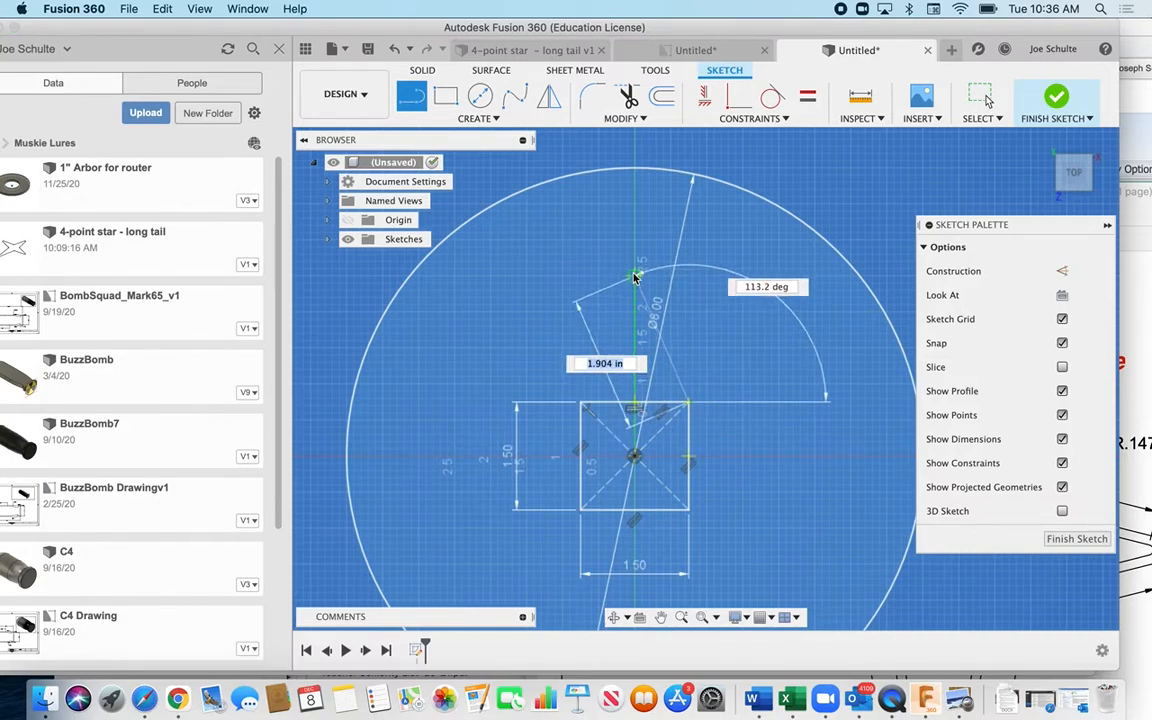
scroll(636, 280, up, 3)
scroll(636, 280, up, 2)
scroll(540, 257, up, 2)
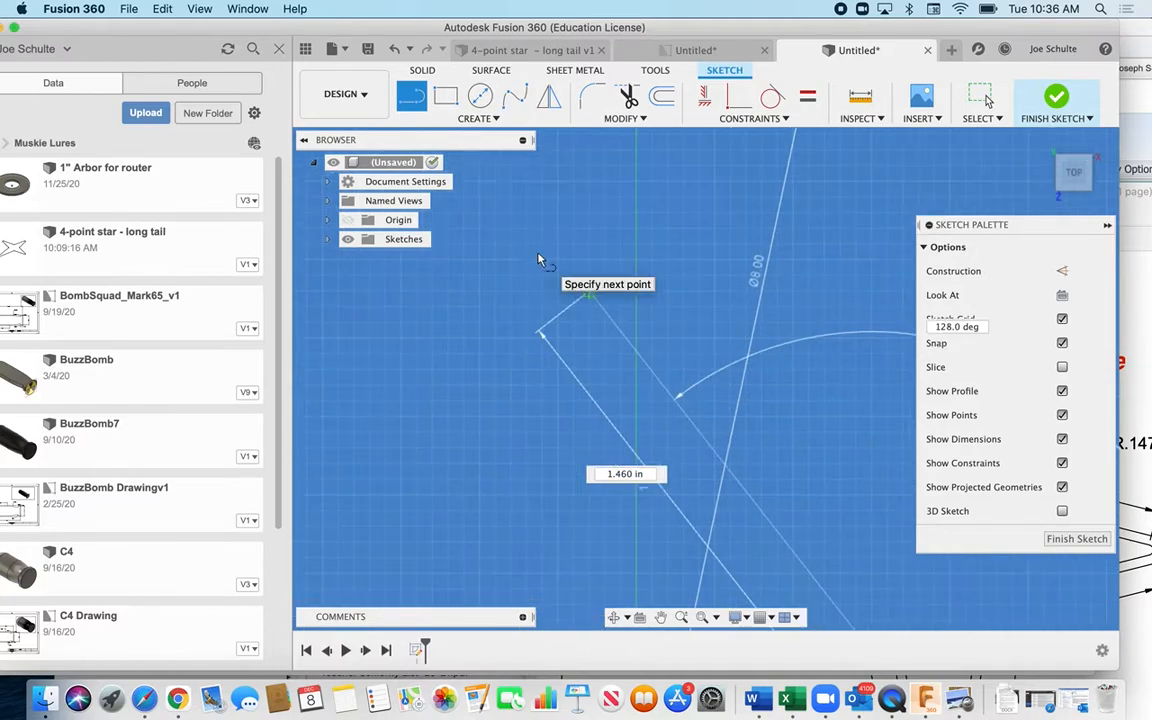
scroll(539, 257, up, 3)
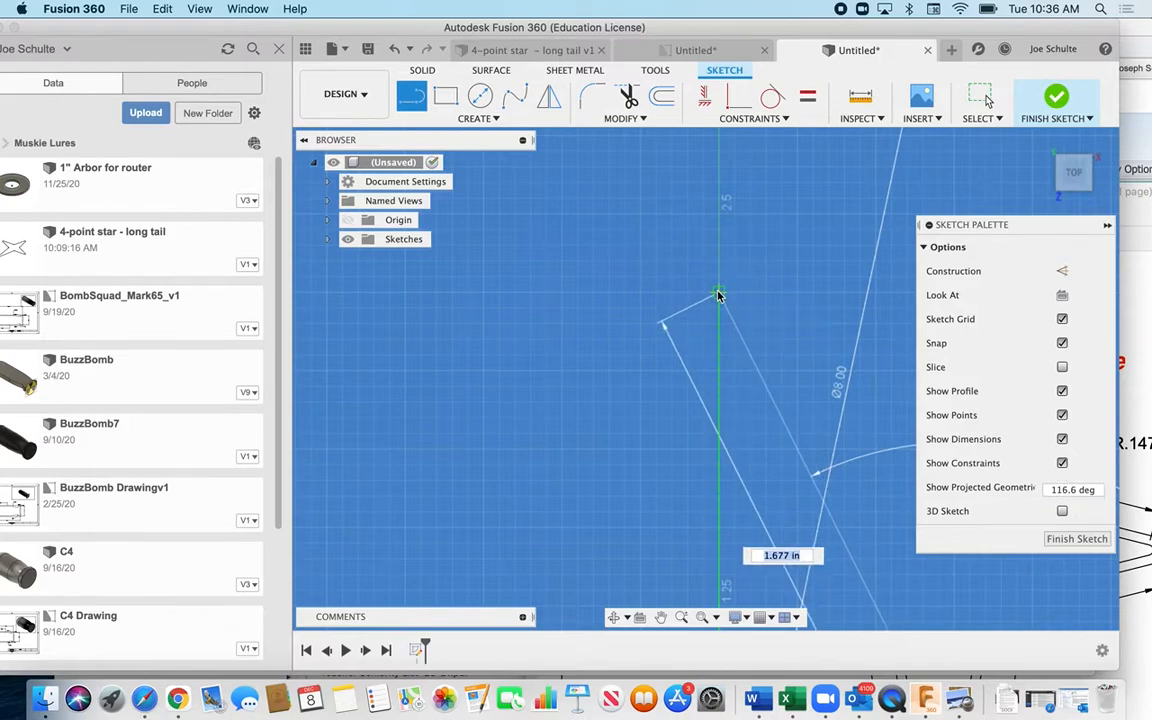
click(719, 214)
scroll(719, 214, right, 3)
scroll(719, 214, down, 2)
scroll(719, 214, down, 2)
scroll(709, 391, down, 5)
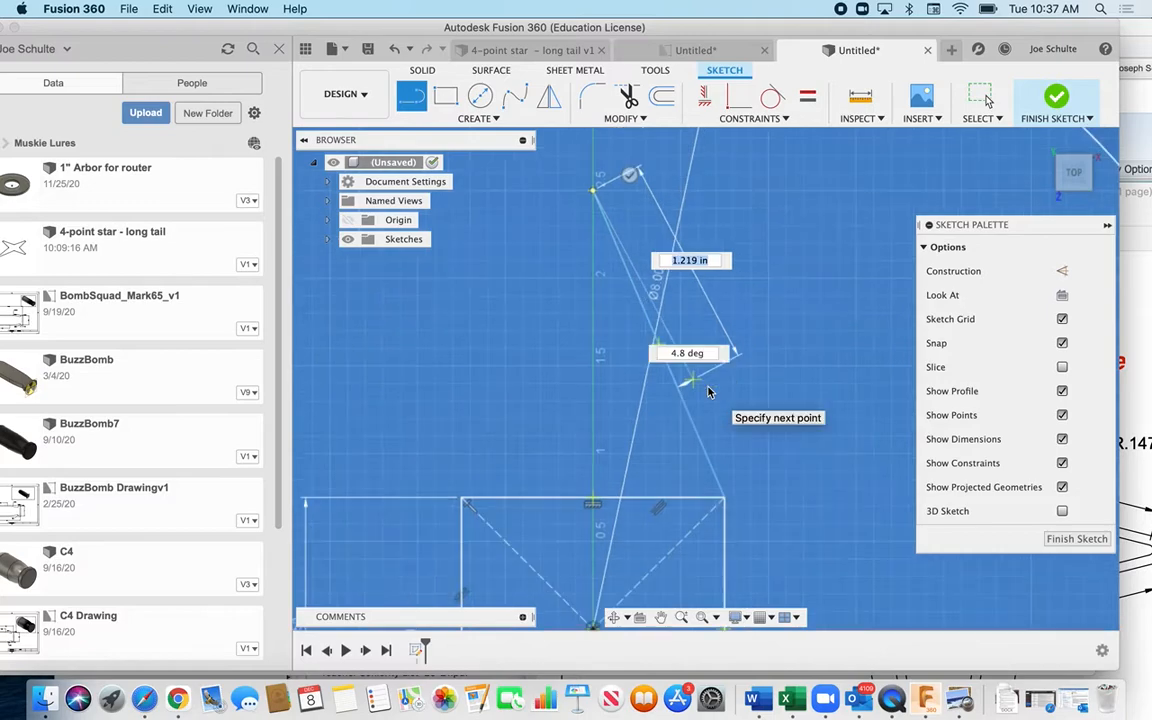
scroll(708, 391, down, 3)
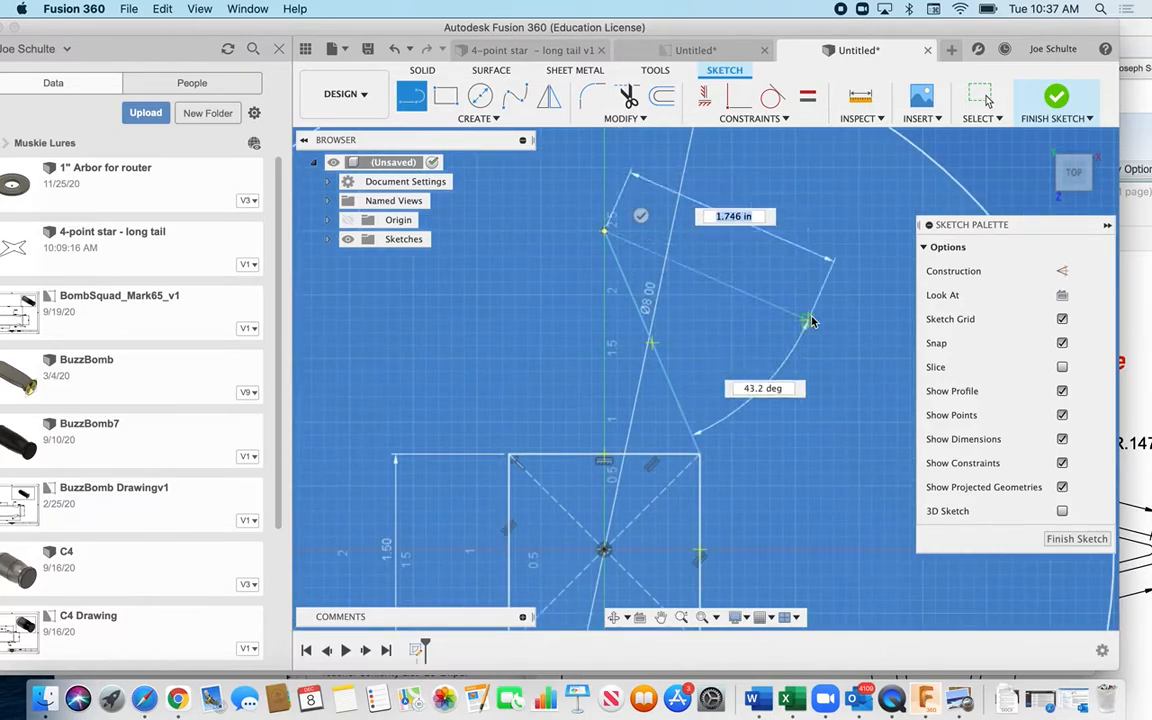
key(Escape)
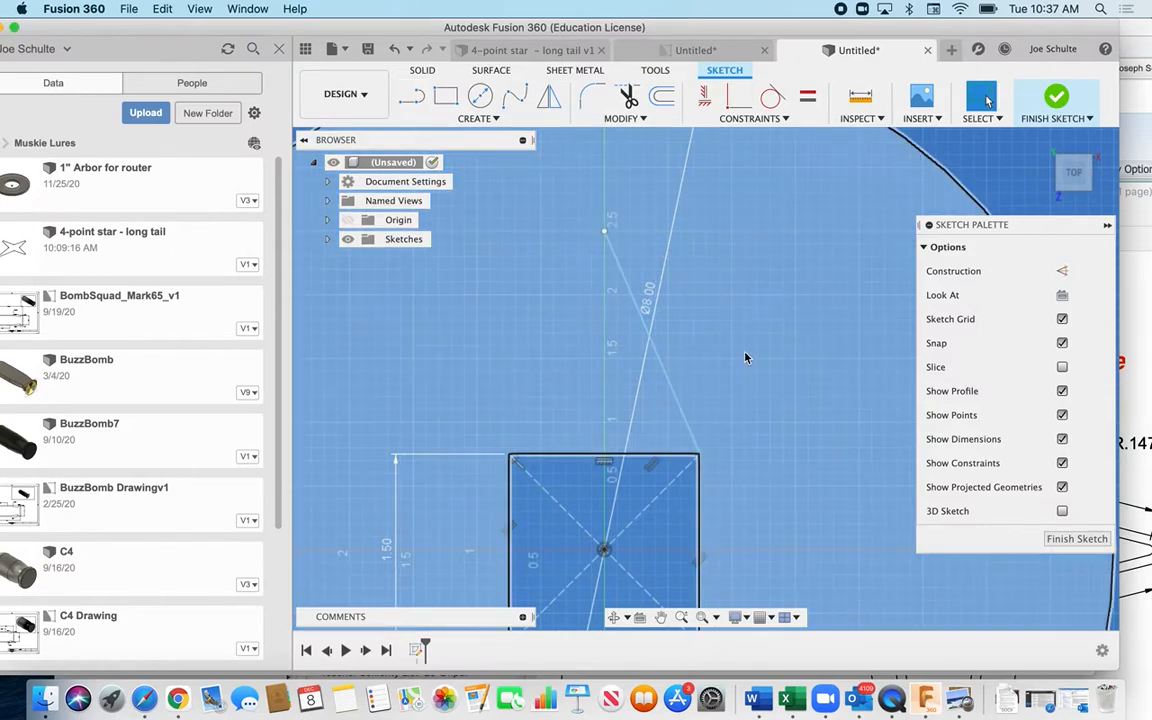
Draw a line about 2.85 in long from the square's upper right corner to the horizontal axis near the circle's right edge
key(l)
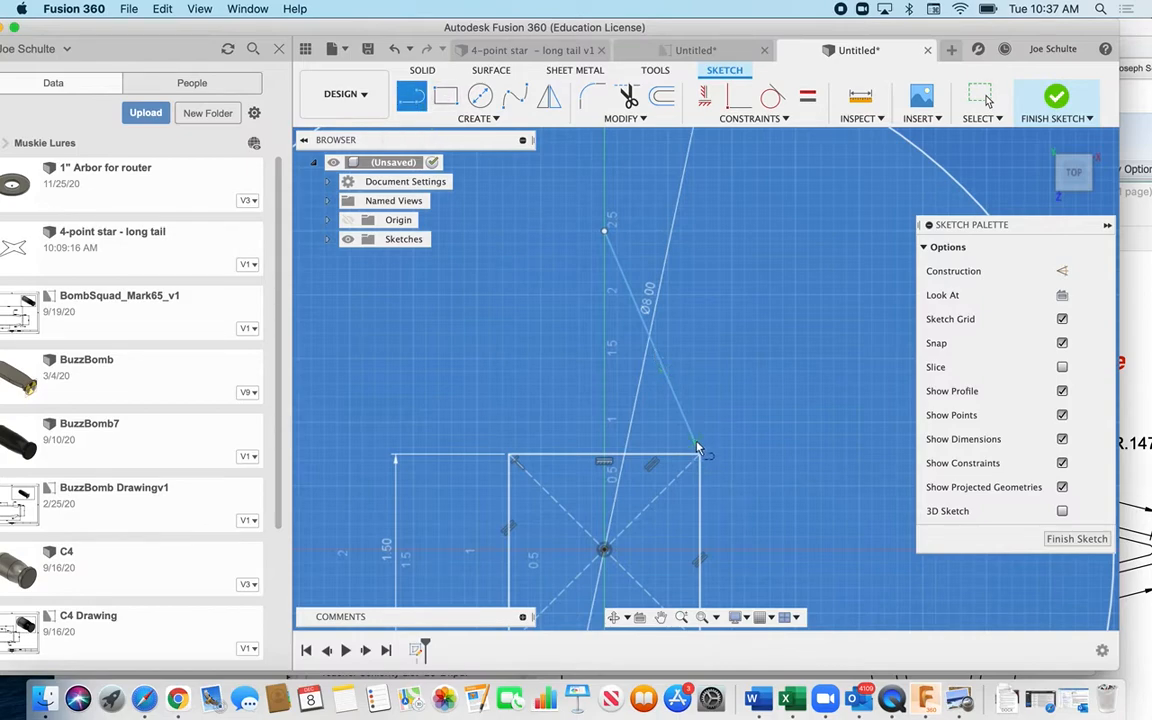
scroll(698, 461, right, 3)
scroll(698, 461, down, 2)
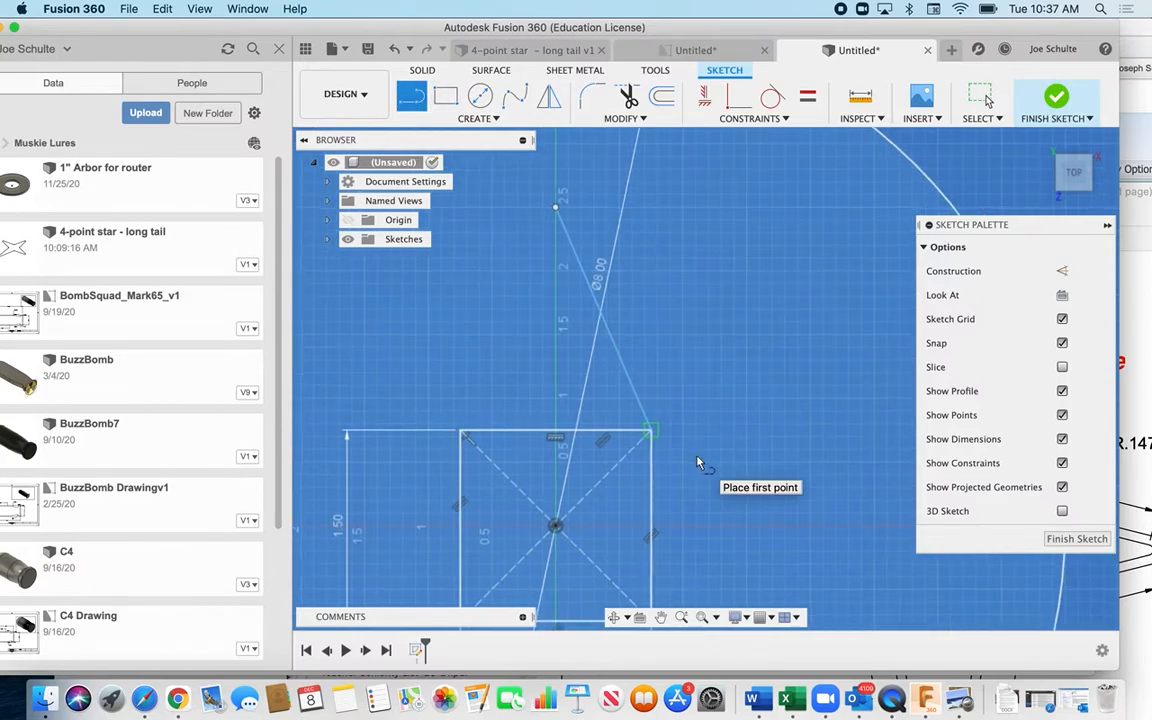
scroll(698, 461, right, 1)
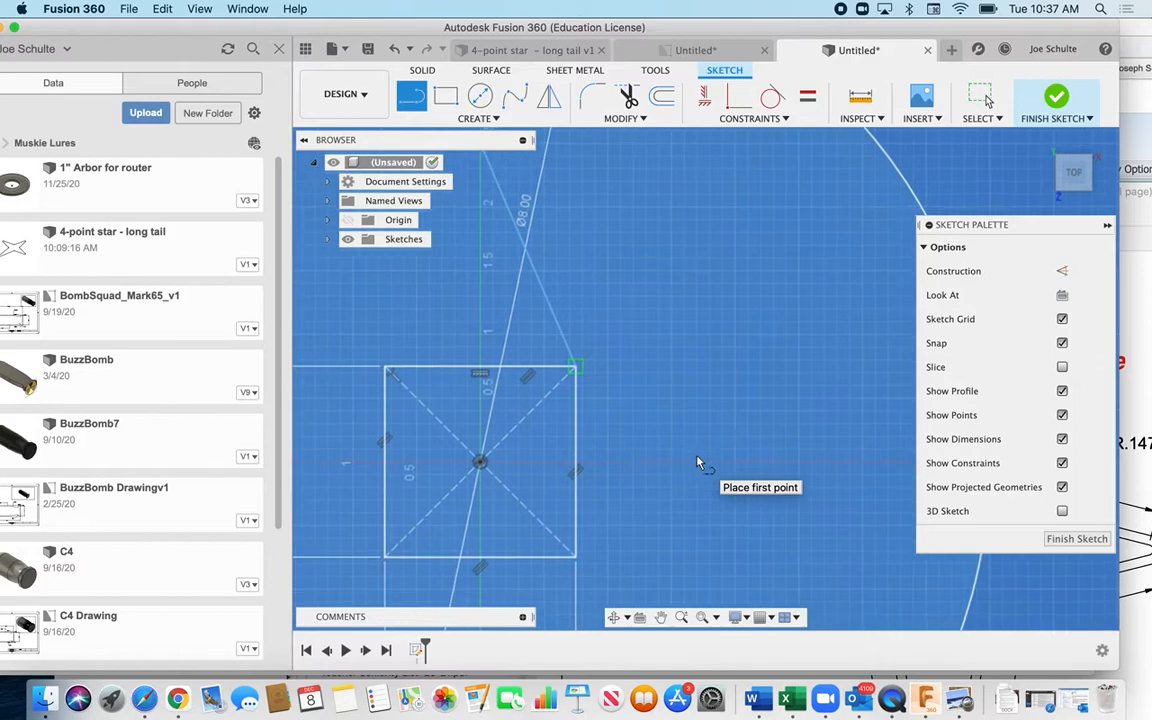
click(577, 369)
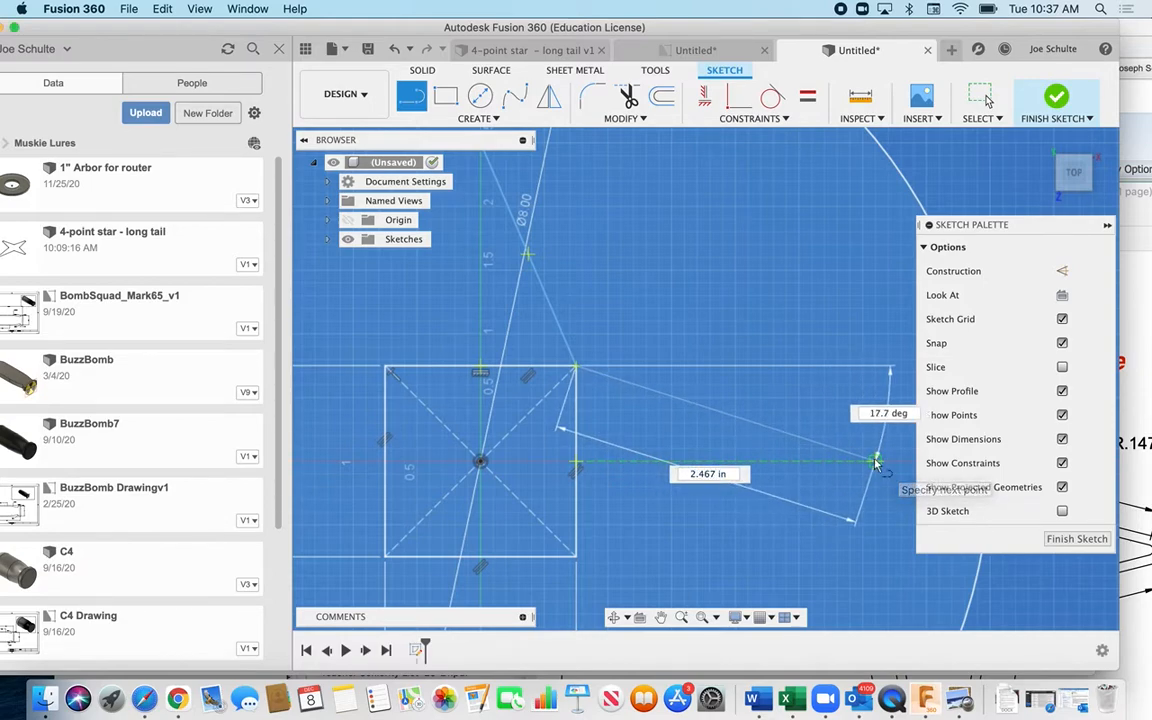
scroll(873, 463, right, 3)
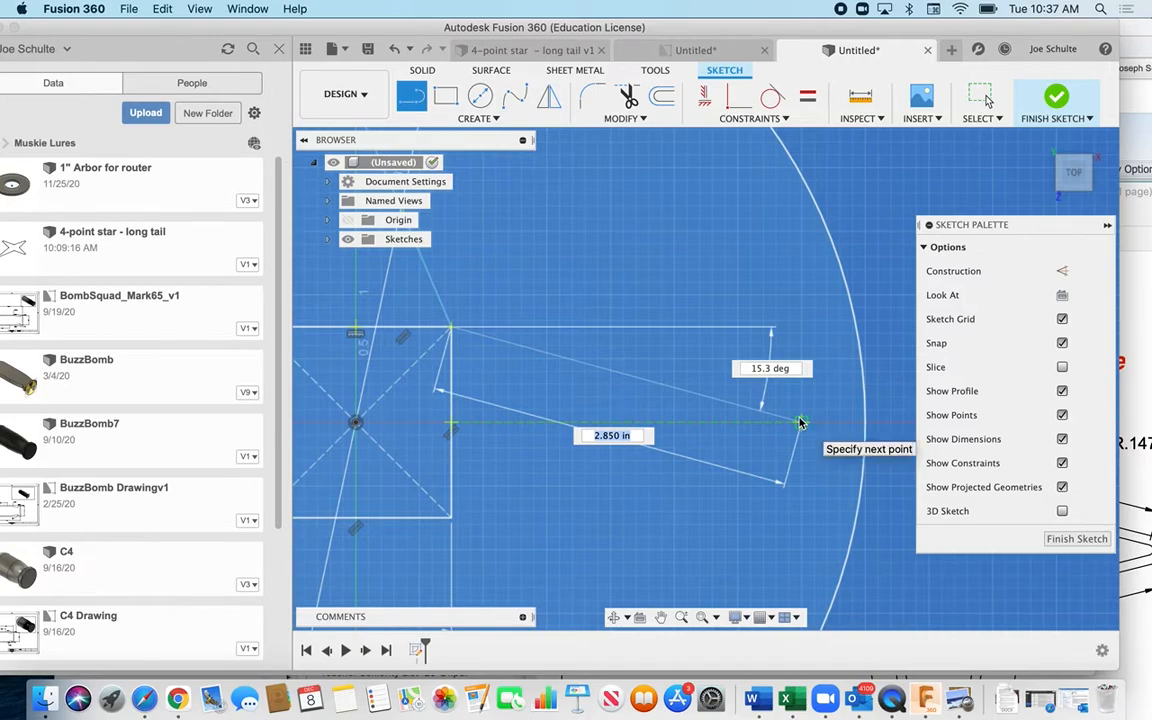
click(800, 422)
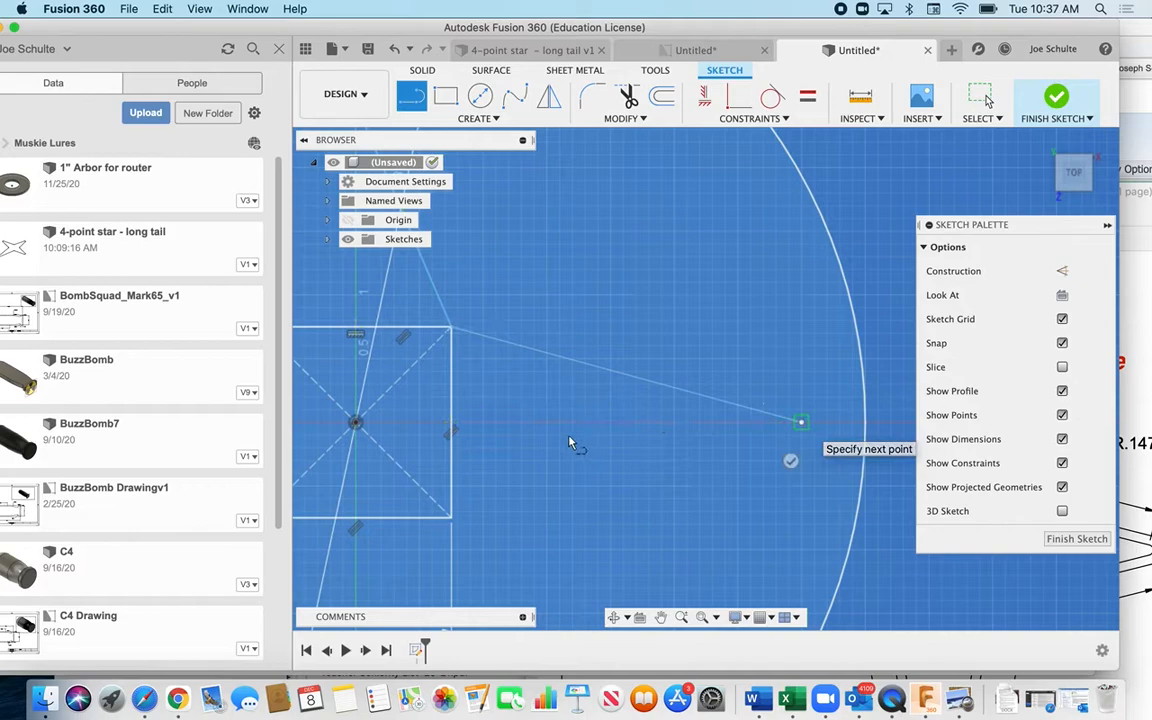
scroll(566, 440, down, 5)
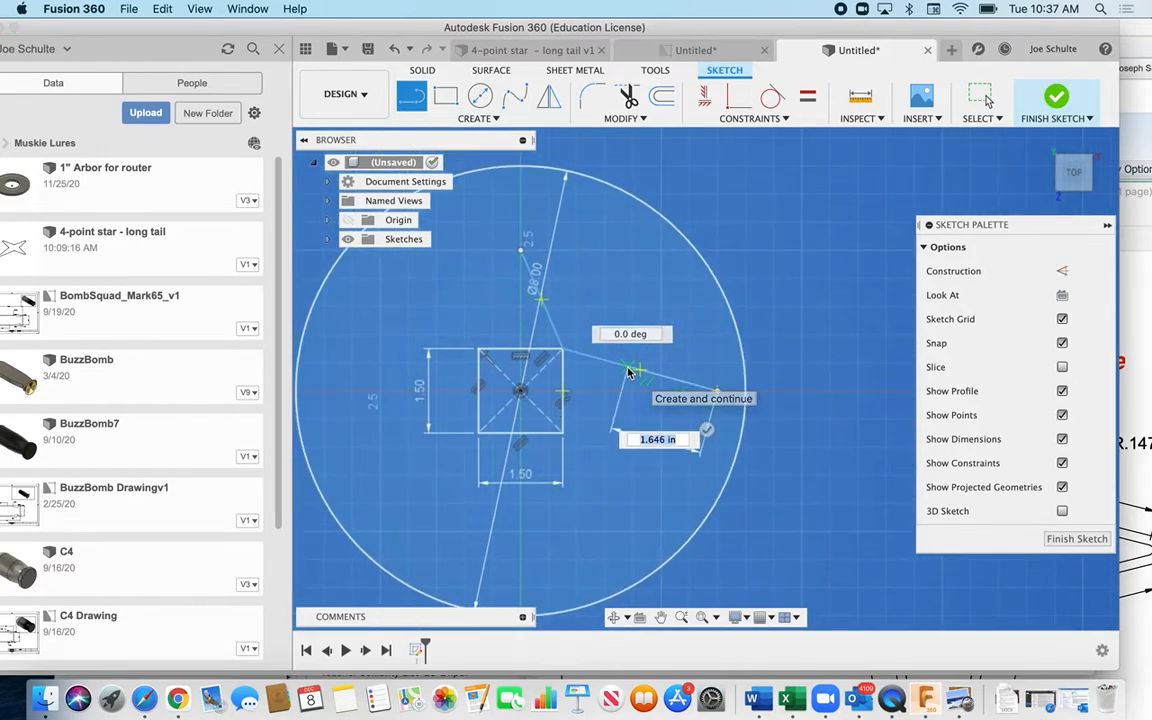
key(Escape)
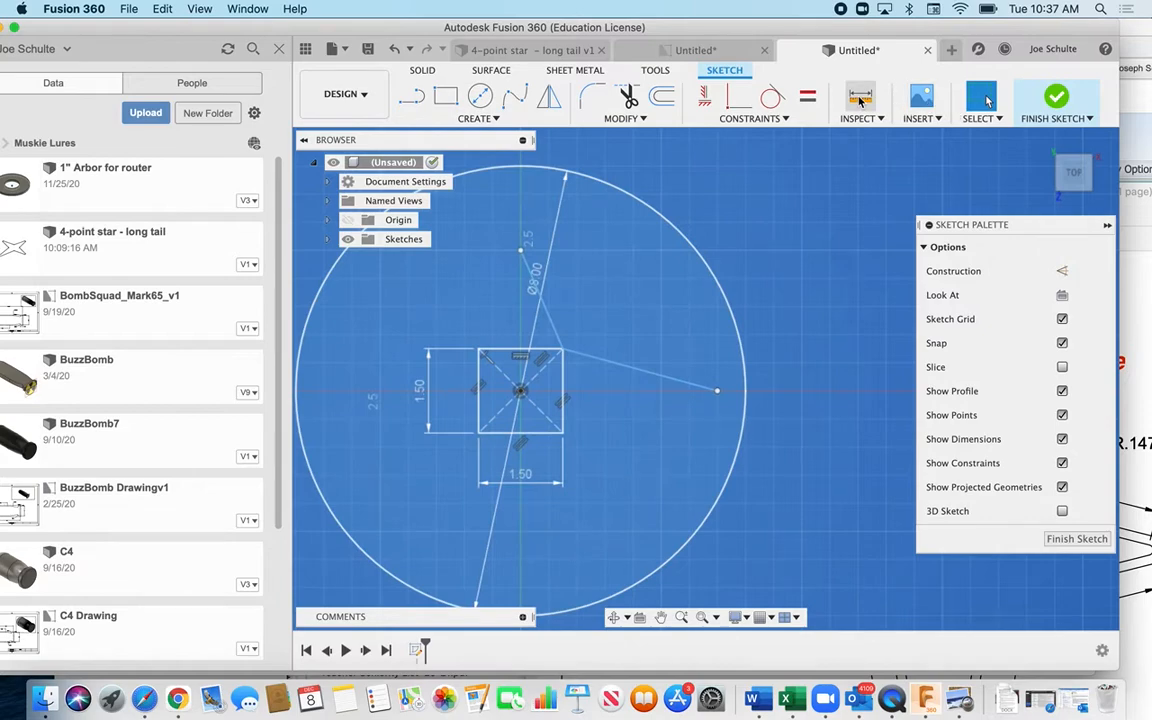
Measure the length of the line running from the square's corner to the horizontal axis
key(i)
click(630, 373)
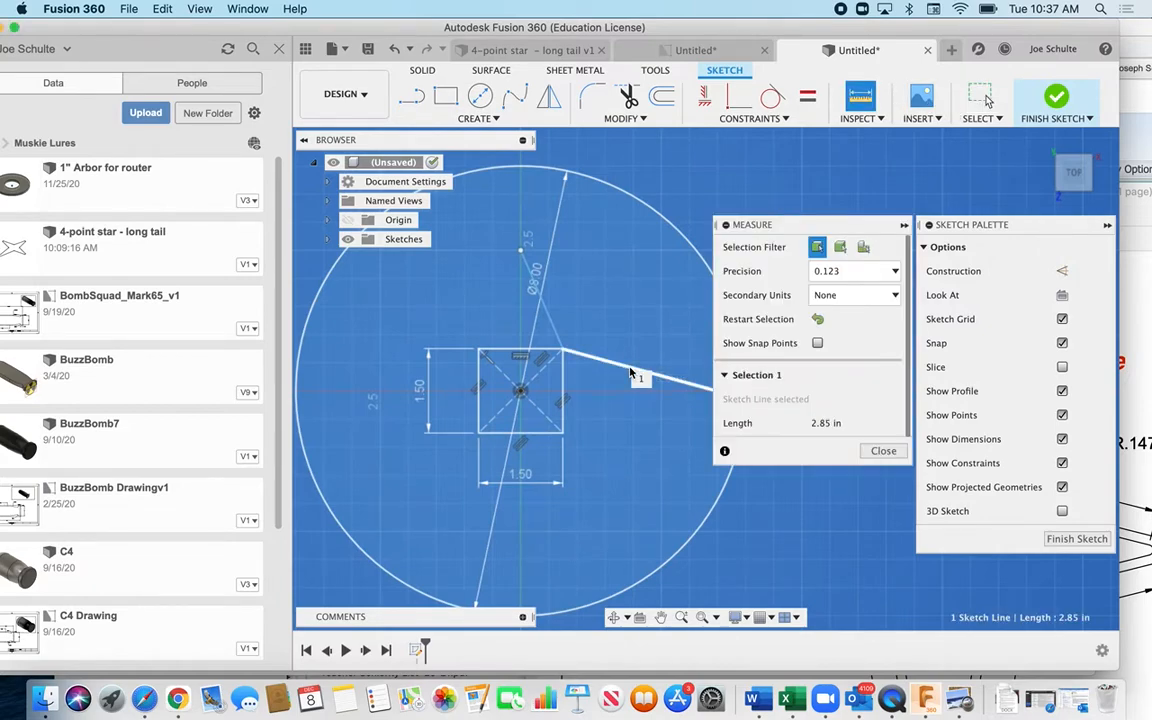
Measure the length of the line running from the square's upper right corner to the vertical axis
click(546, 322)
click(548, 324)
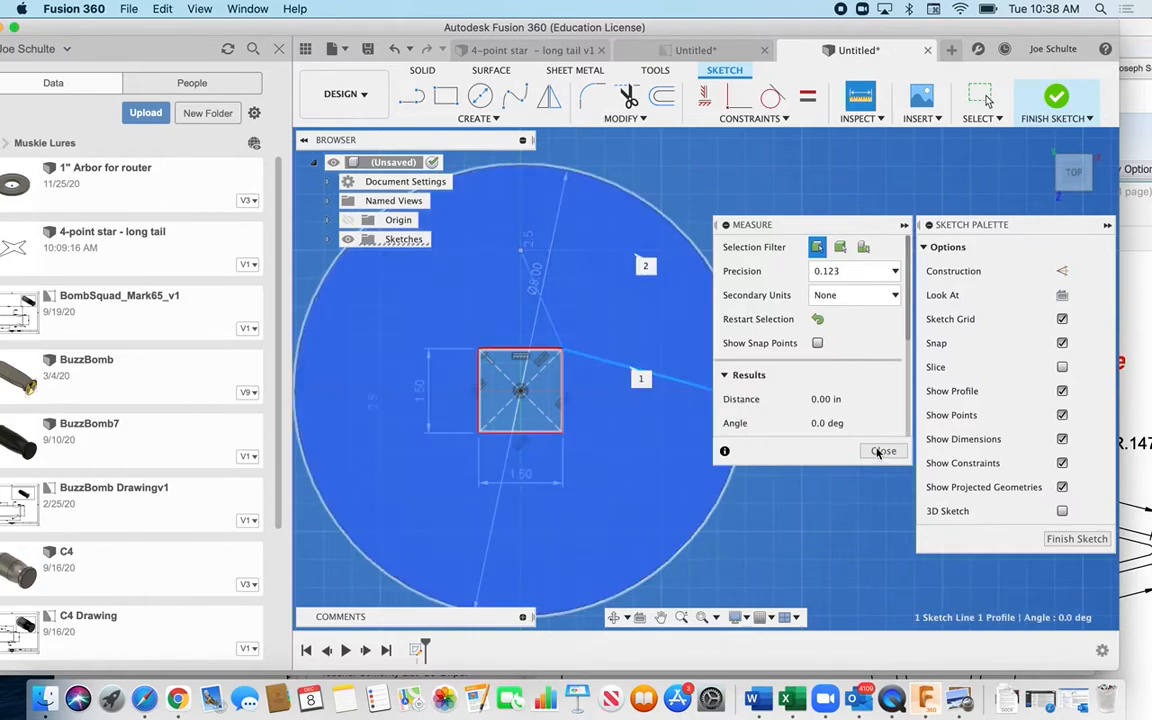
click(883, 451)
key(Escape)
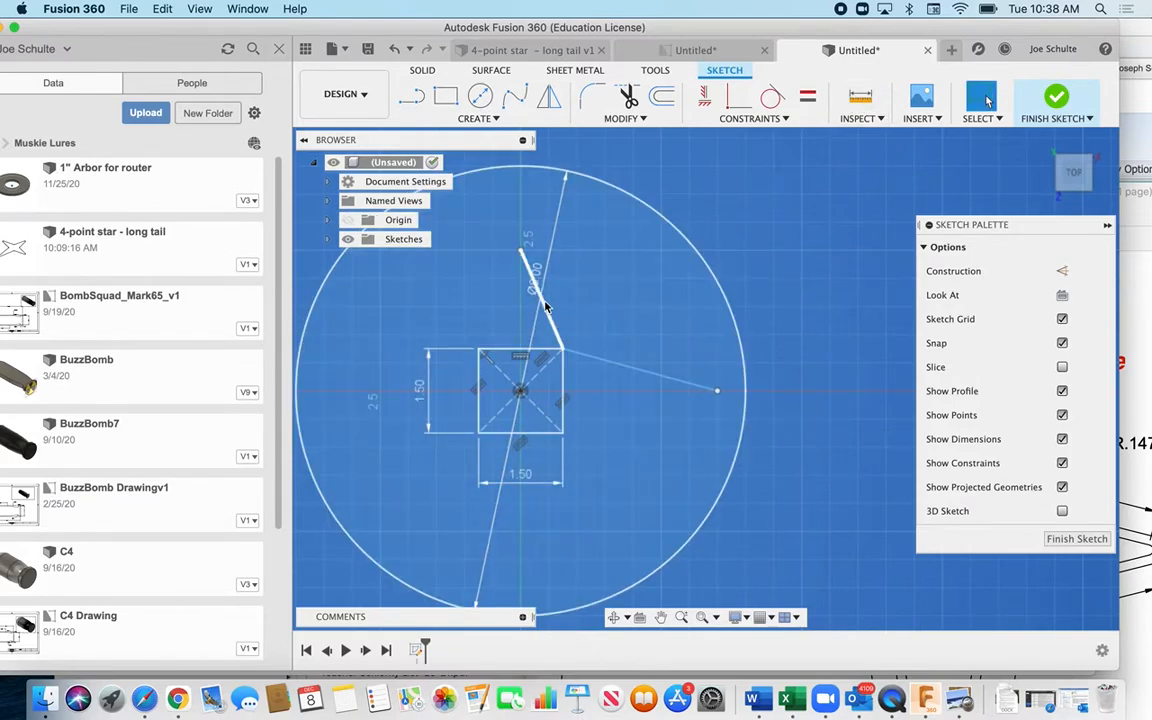
key(i)
click(545, 314)
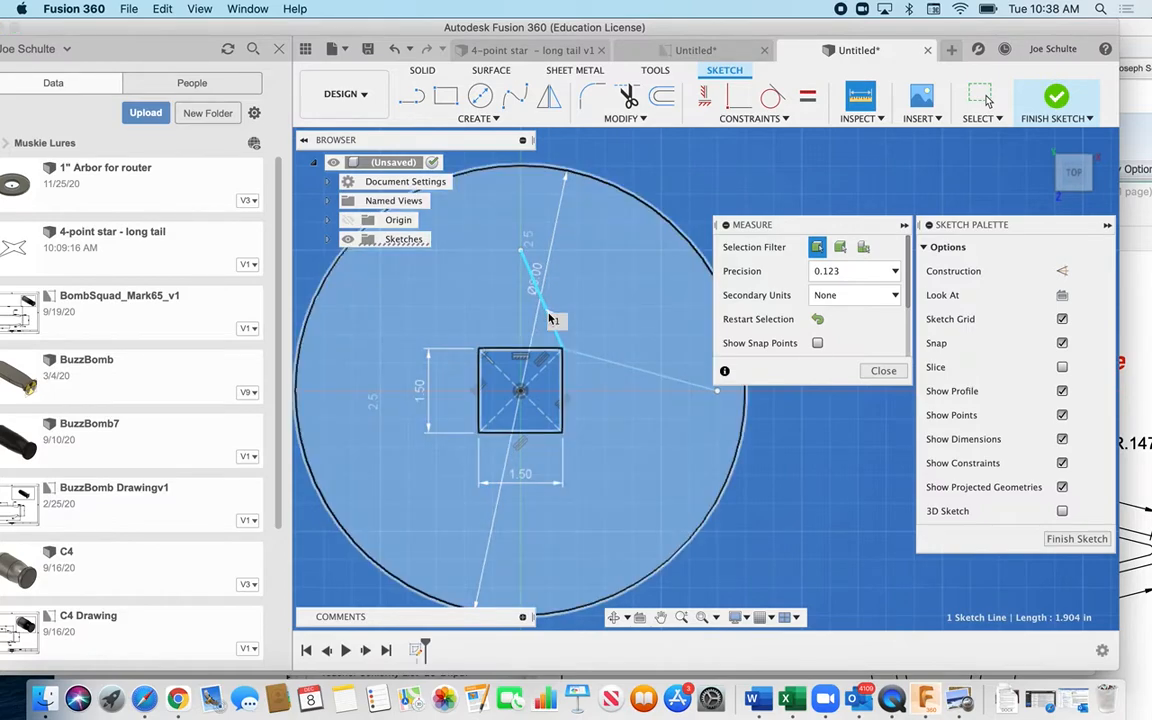
click(555, 321)
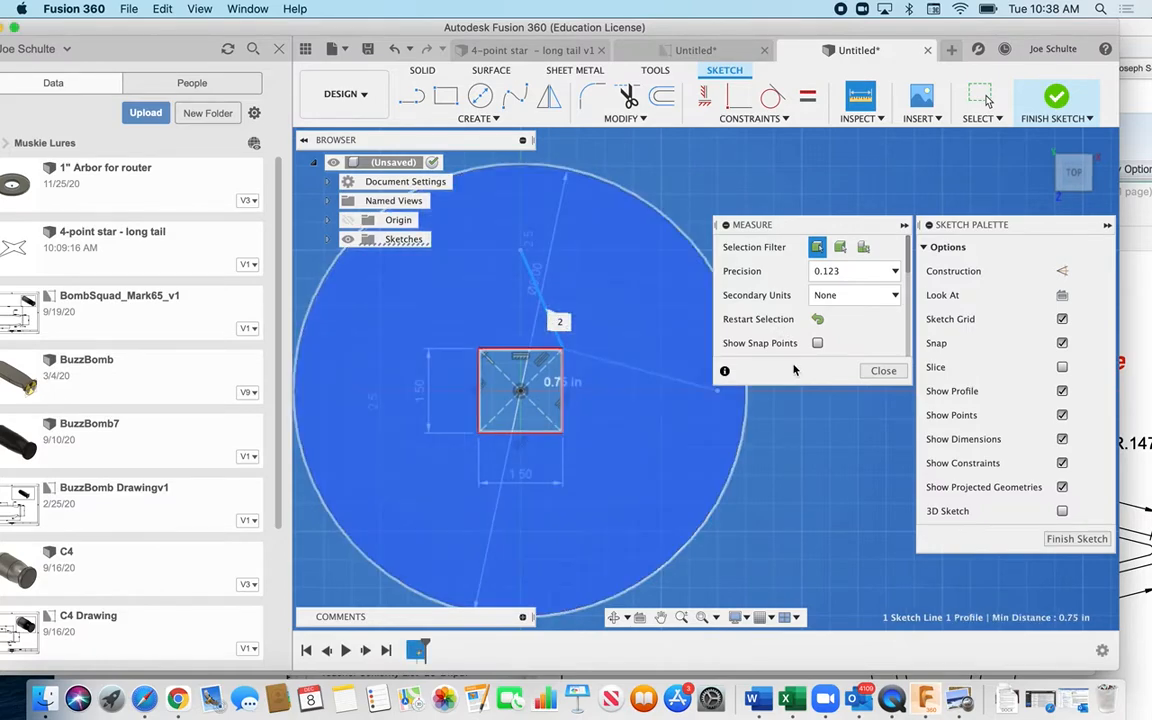
scroll(794, 370, down, 5)
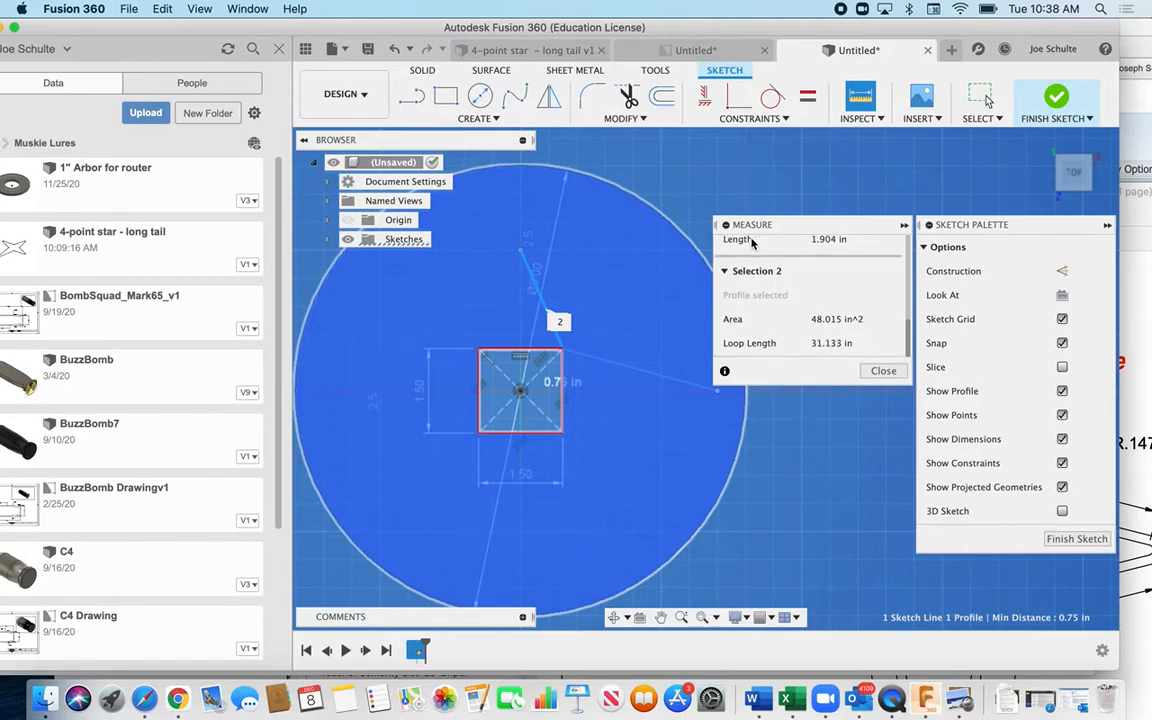
scroll(746, 298, up, 3)
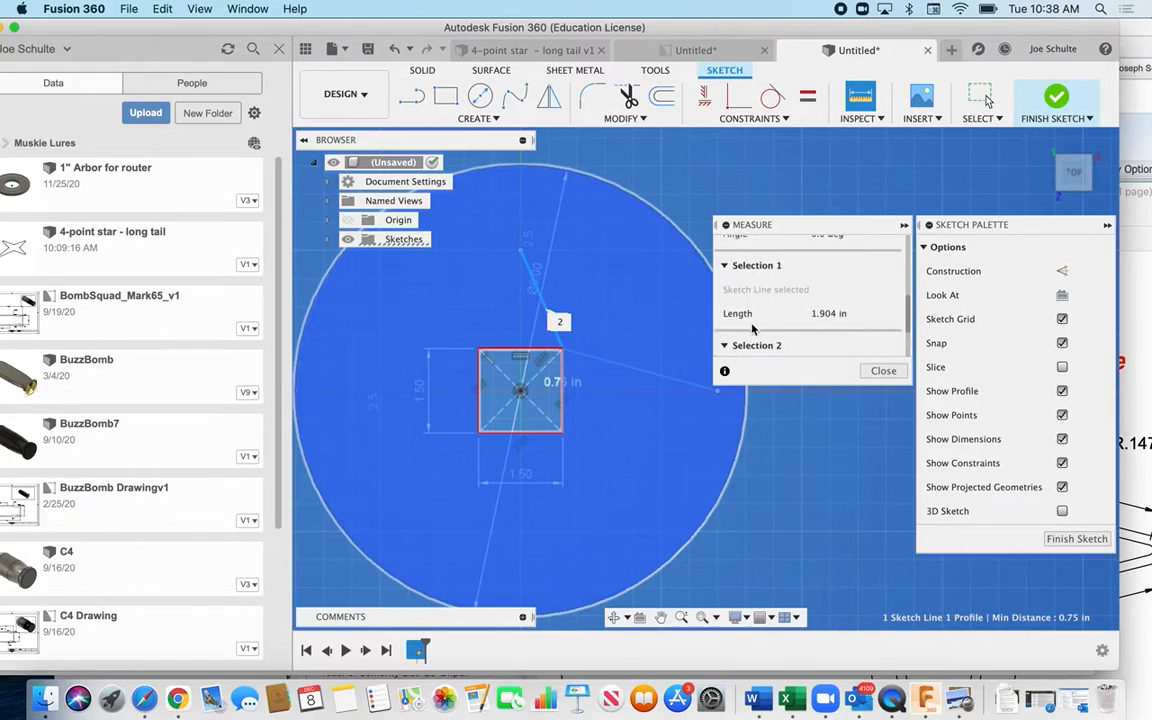
click(691, 181)
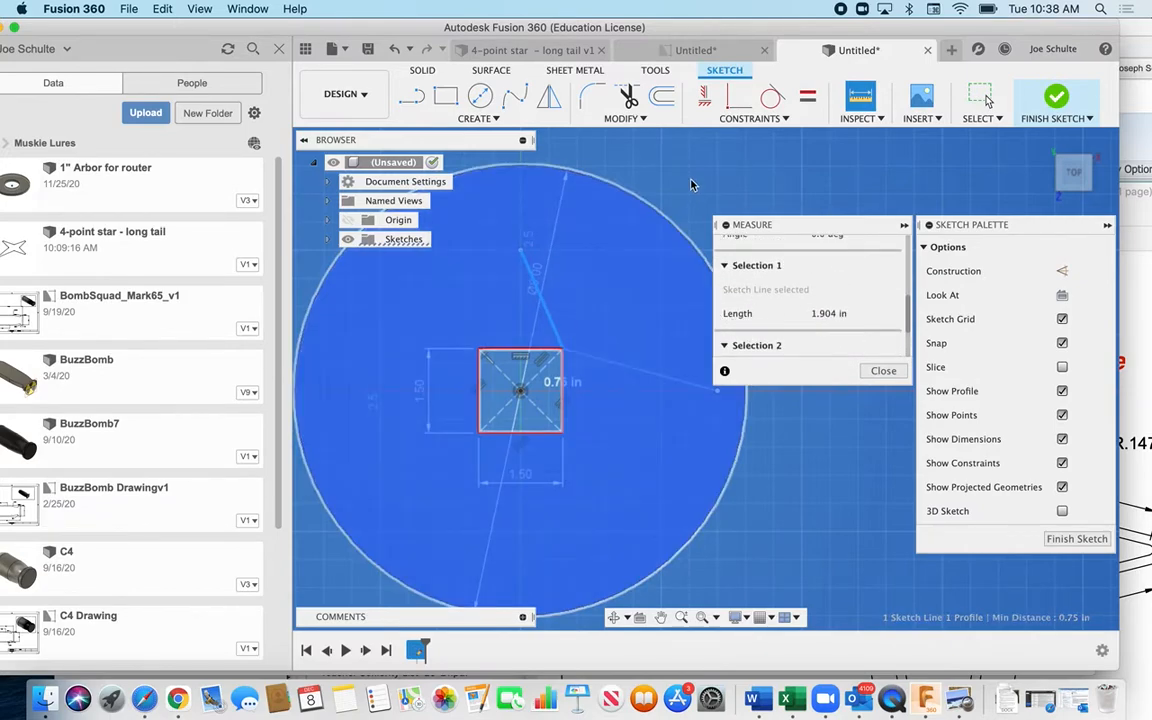
drag(784, 226, 1012, 222)
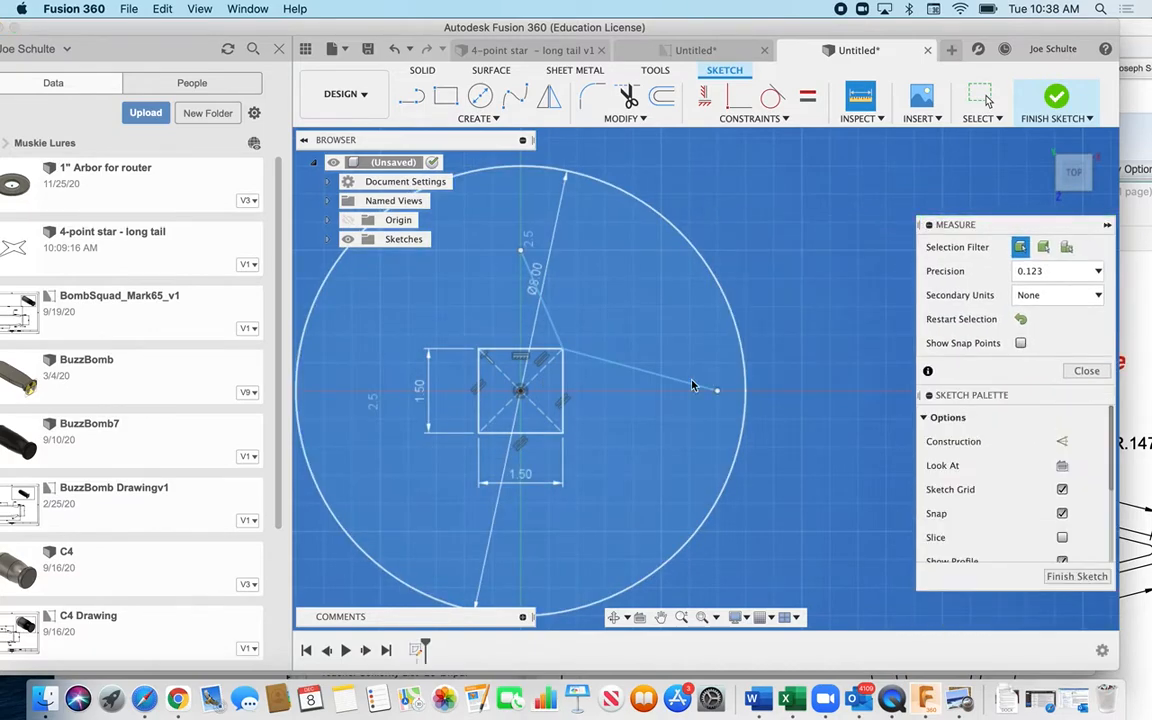
Trim away the line running from the square's upper right corner to the horizontal axis
click(612, 120)
click(604, 152)
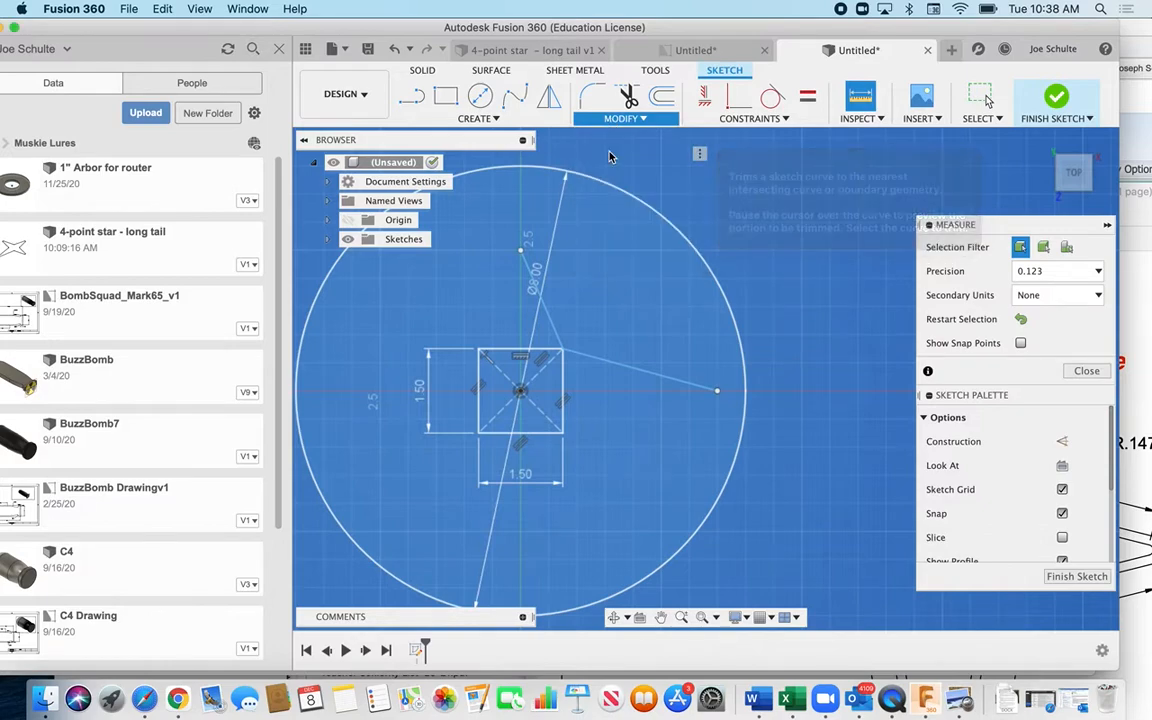
click(633, 374)
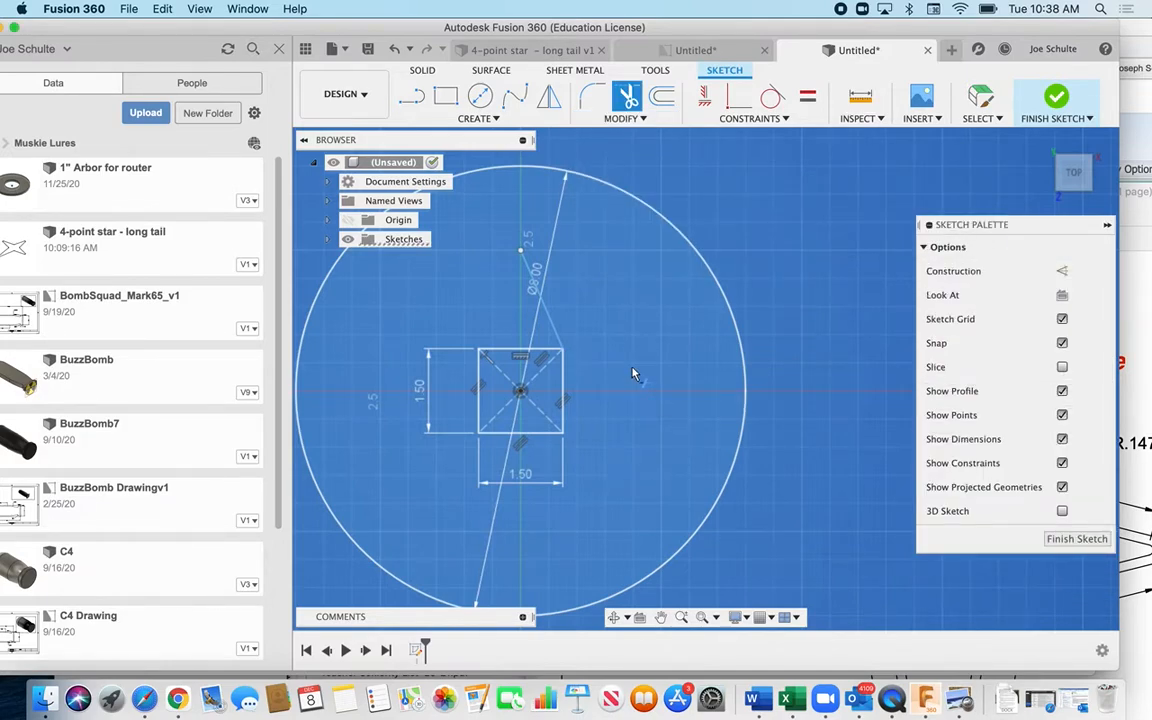
Draw lines from the square's upper right corner to the horizontal axis about 2.5 in right of the origin and back to its lower right corner
key(l)
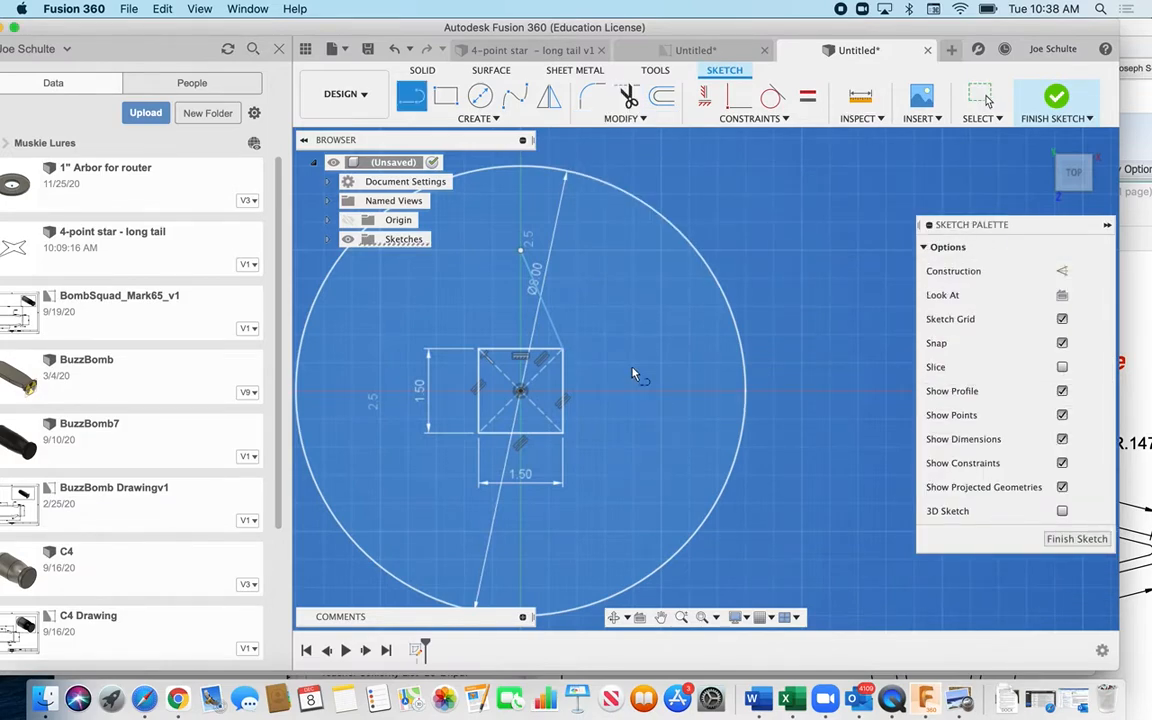
click(563, 352)
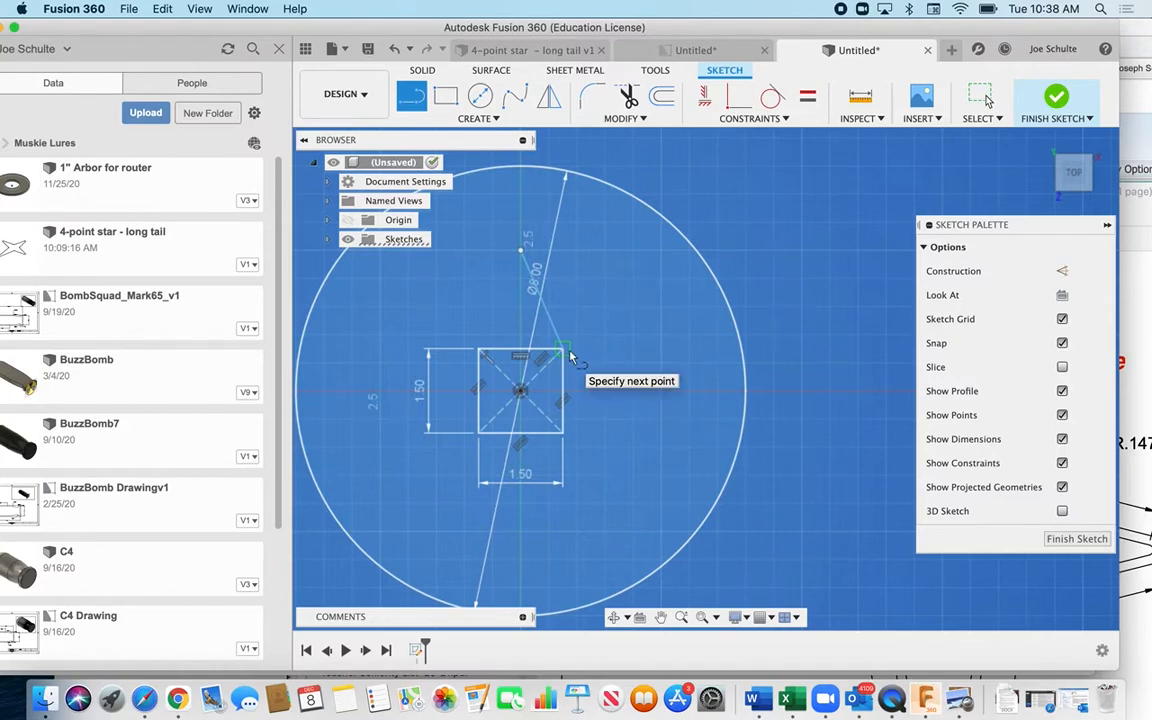
click(662, 392)
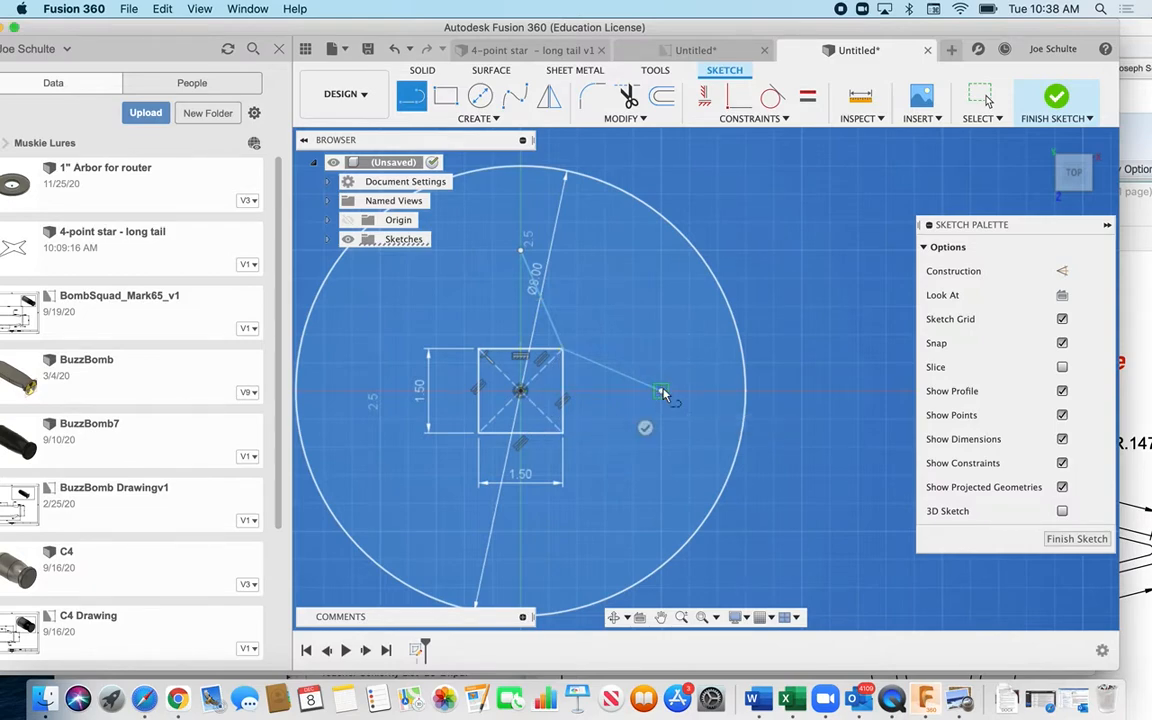
click(561, 434)
key(Escape)
Draw a line about 3.335 in long from the square's lower right corner to the circle's lowest point on the vertical axis
scroll(541, 538, down, 3)
scroll(541, 538, left, 3)
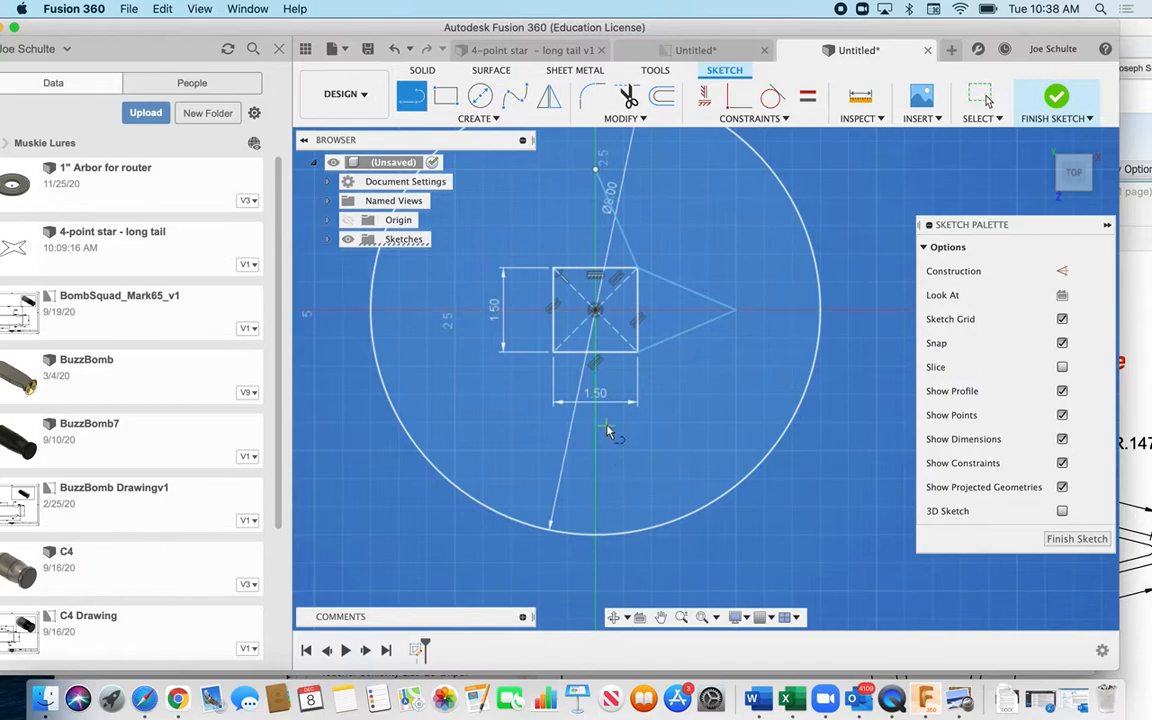
click(637, 352)
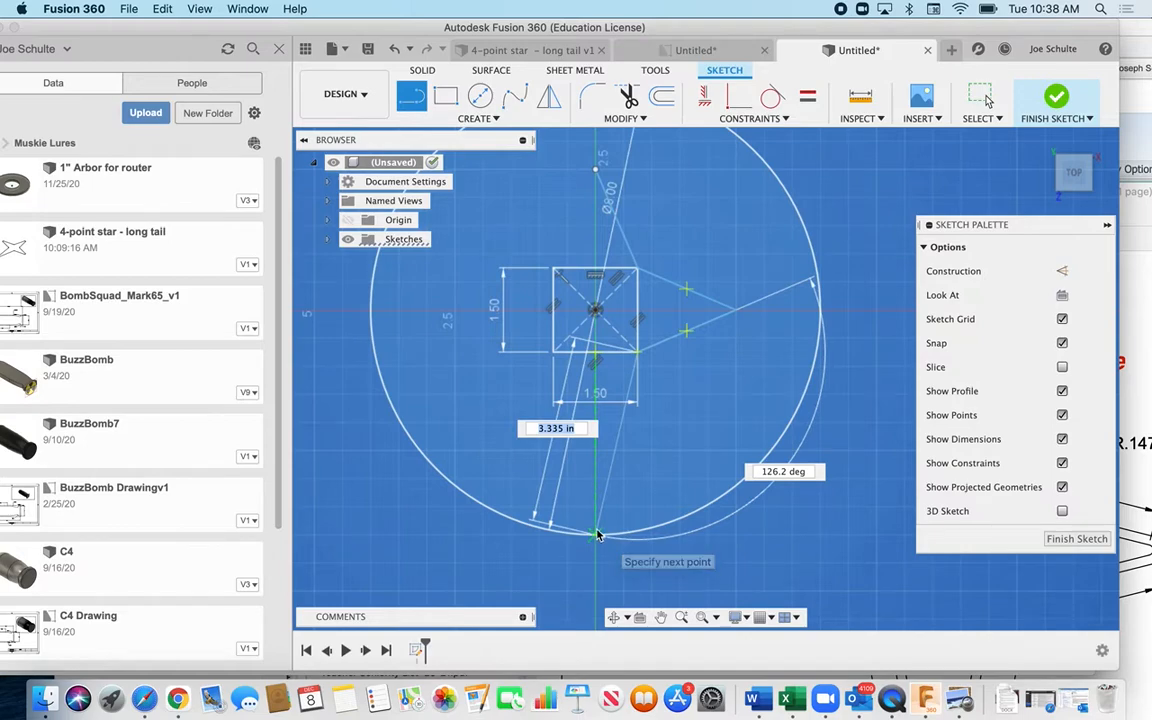
click(556, 526)
key(Escape)
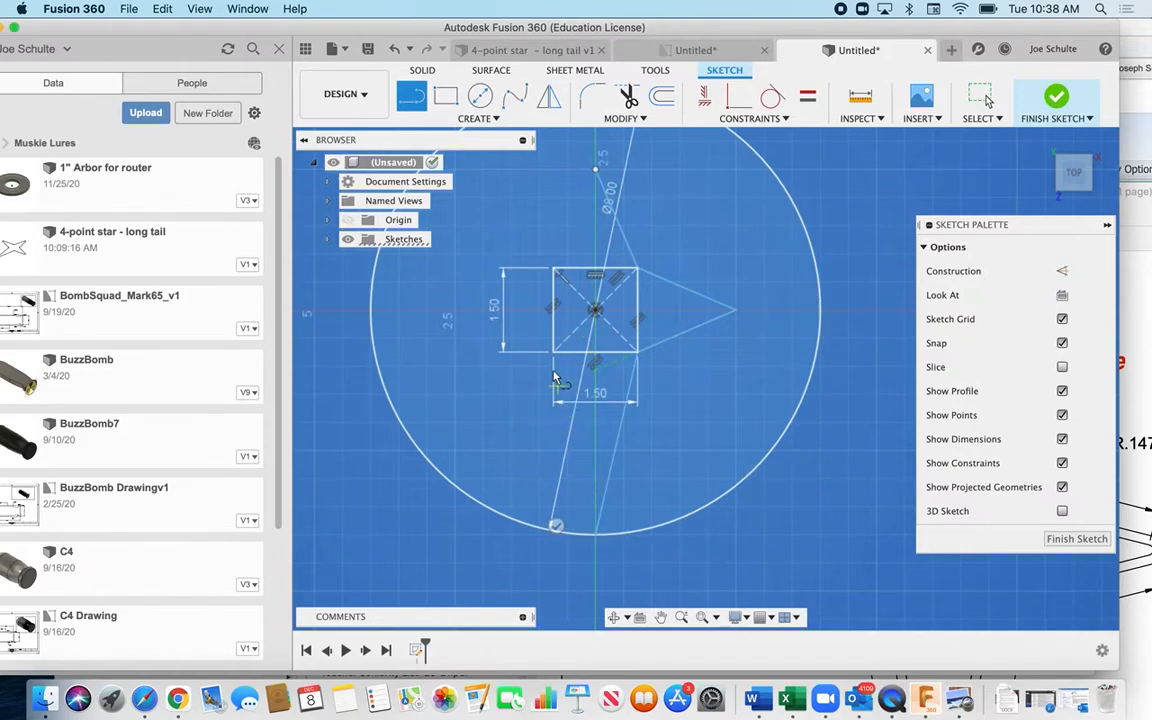
key(Escape)
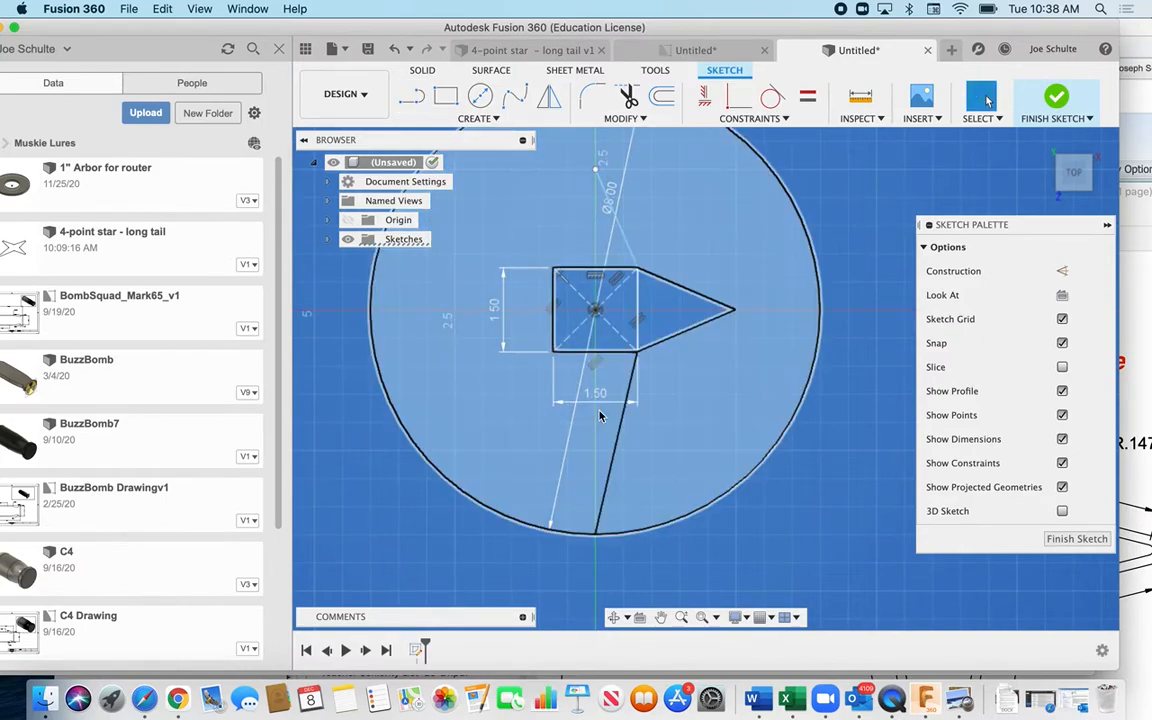
Draw a vertical line through the origin from about 1.5 in above it to about 2.5 in below it
click(411, 95)
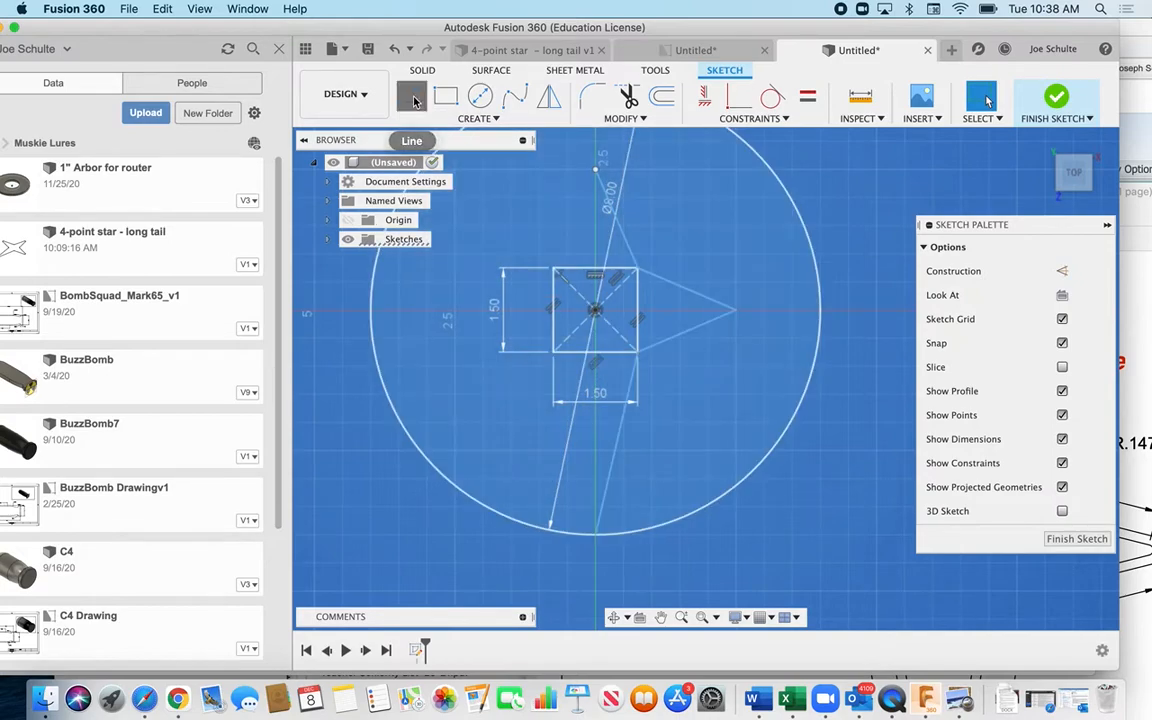
click(593, 228)
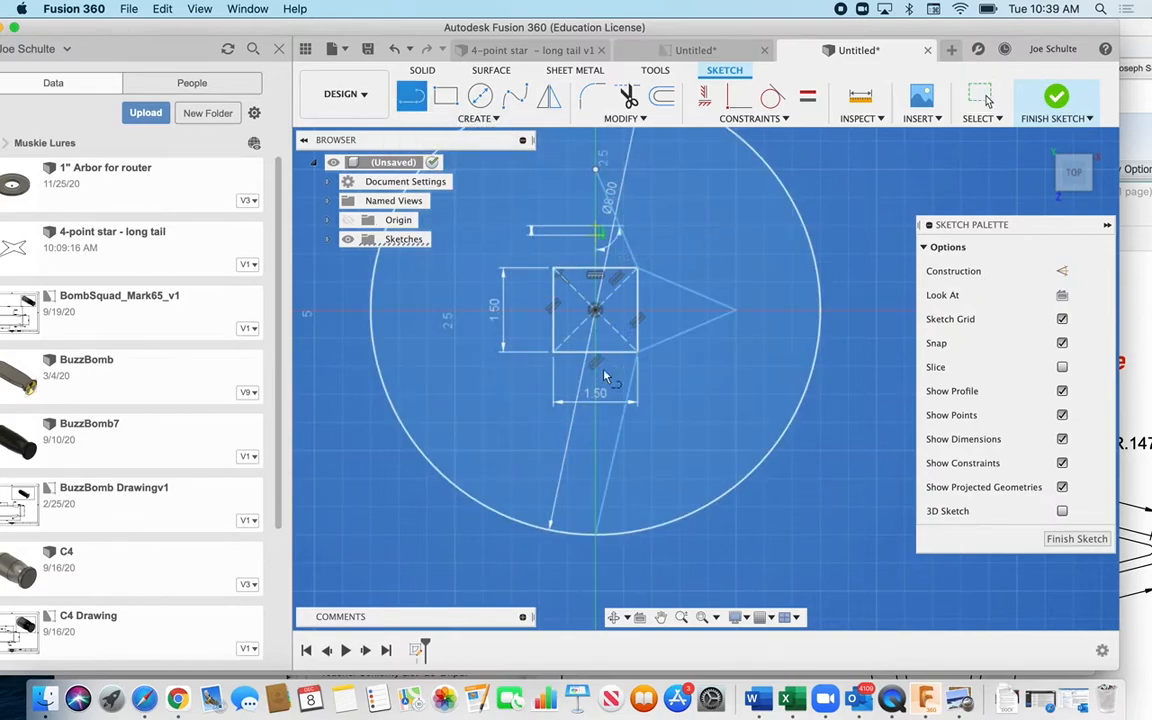
click(597, 450)
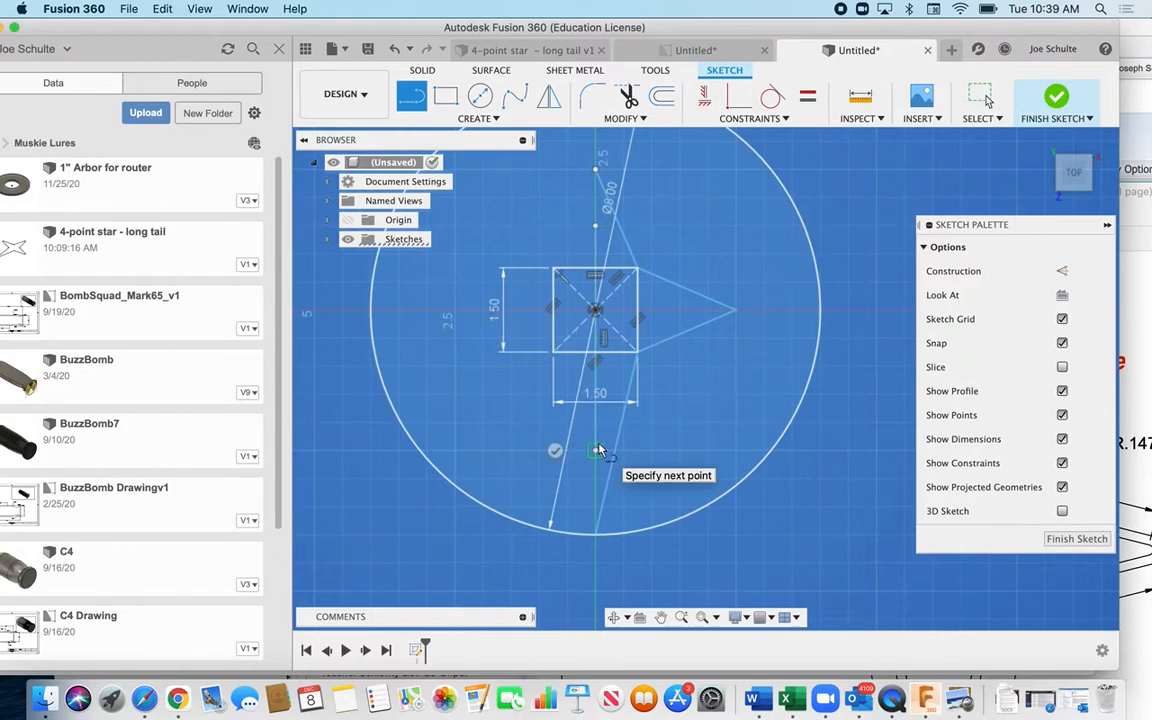
Mirror the four star lines on the square's right side across the vertical center line
scroll(585, 325, up, 4)
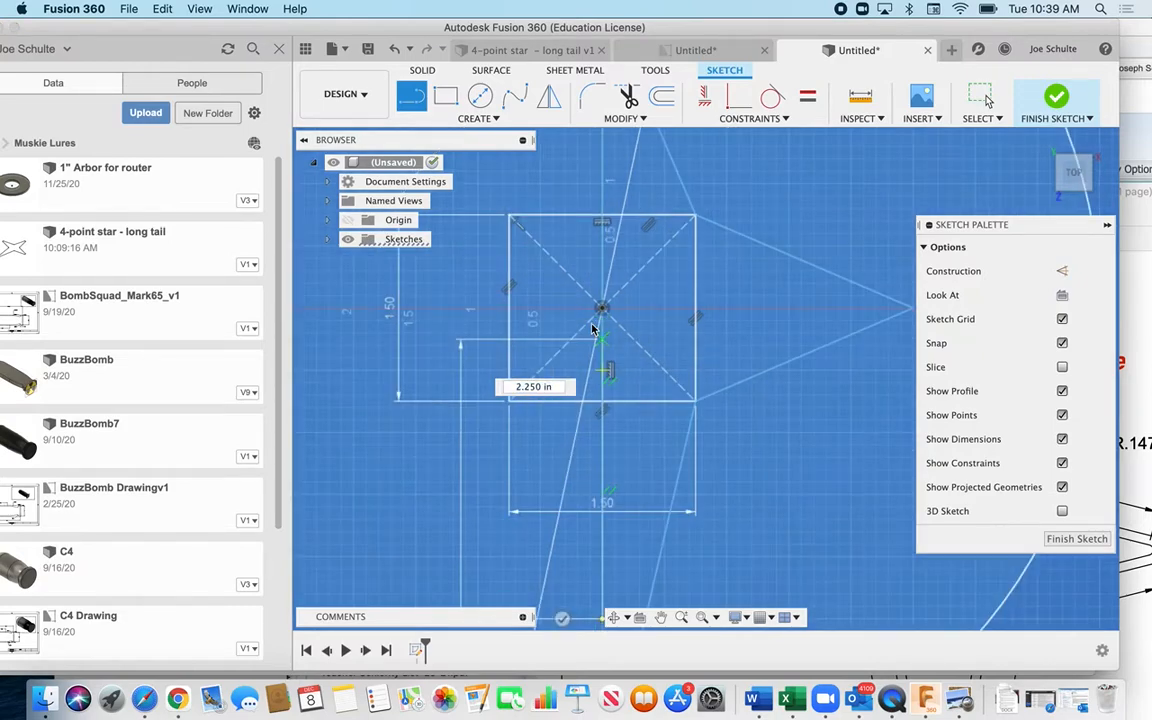
click(642, 119)
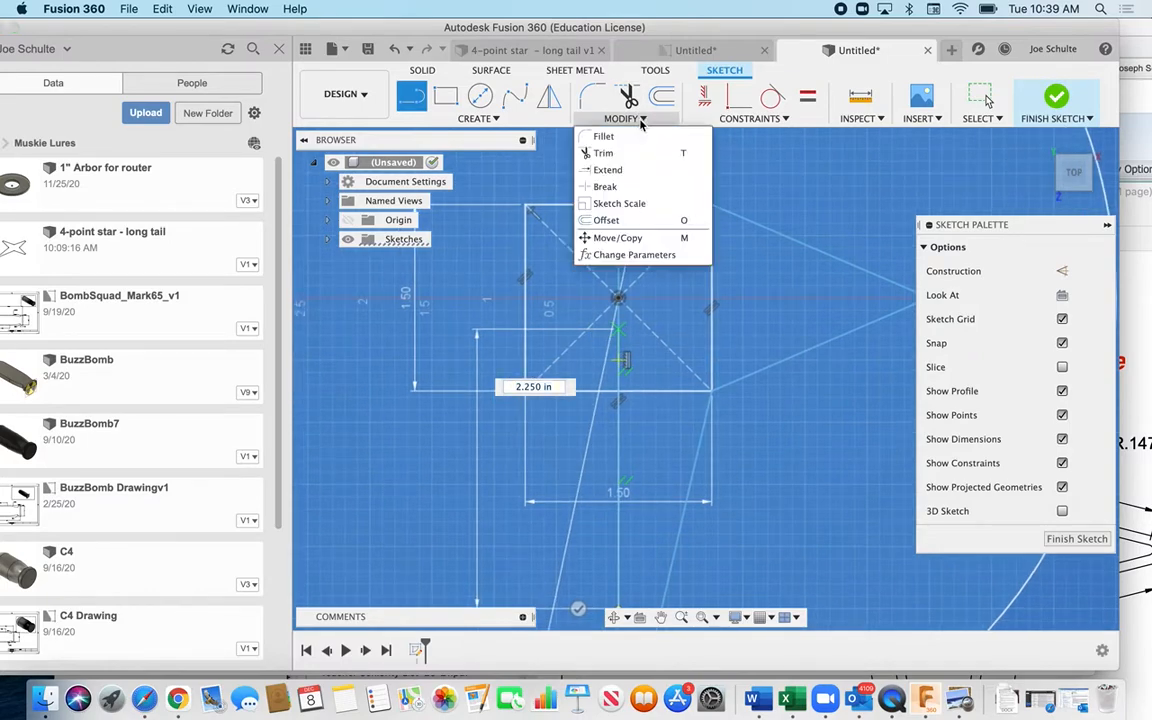
click(490, 118)
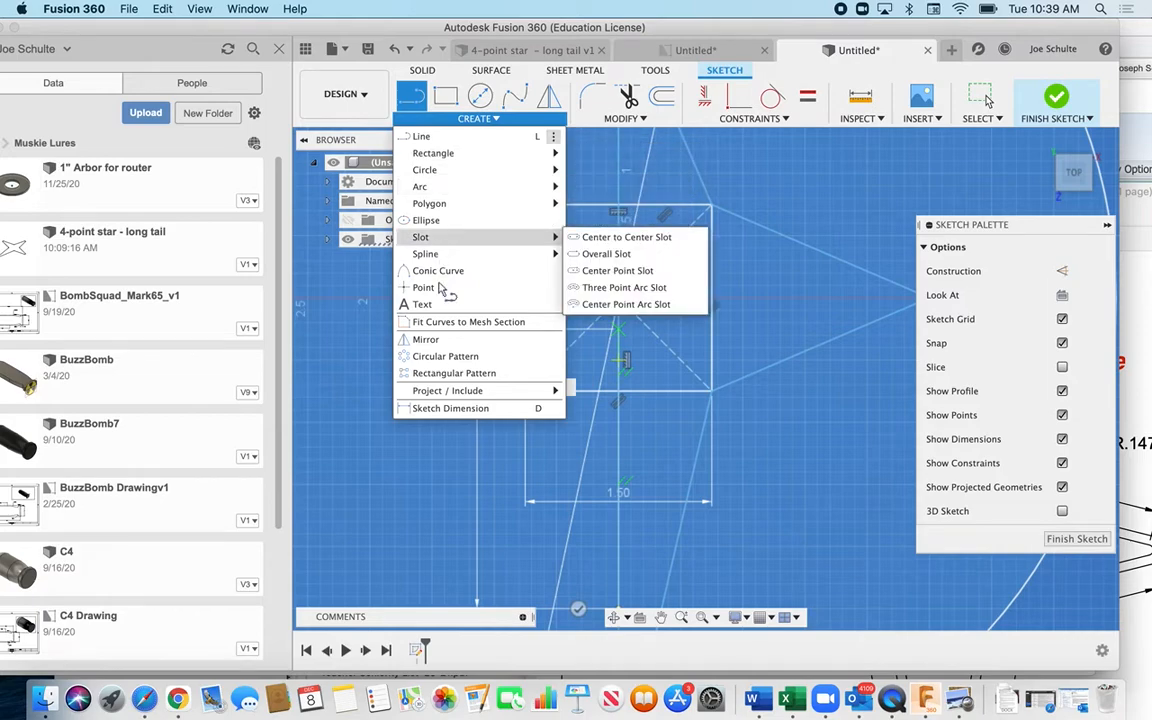
click(430, 340)
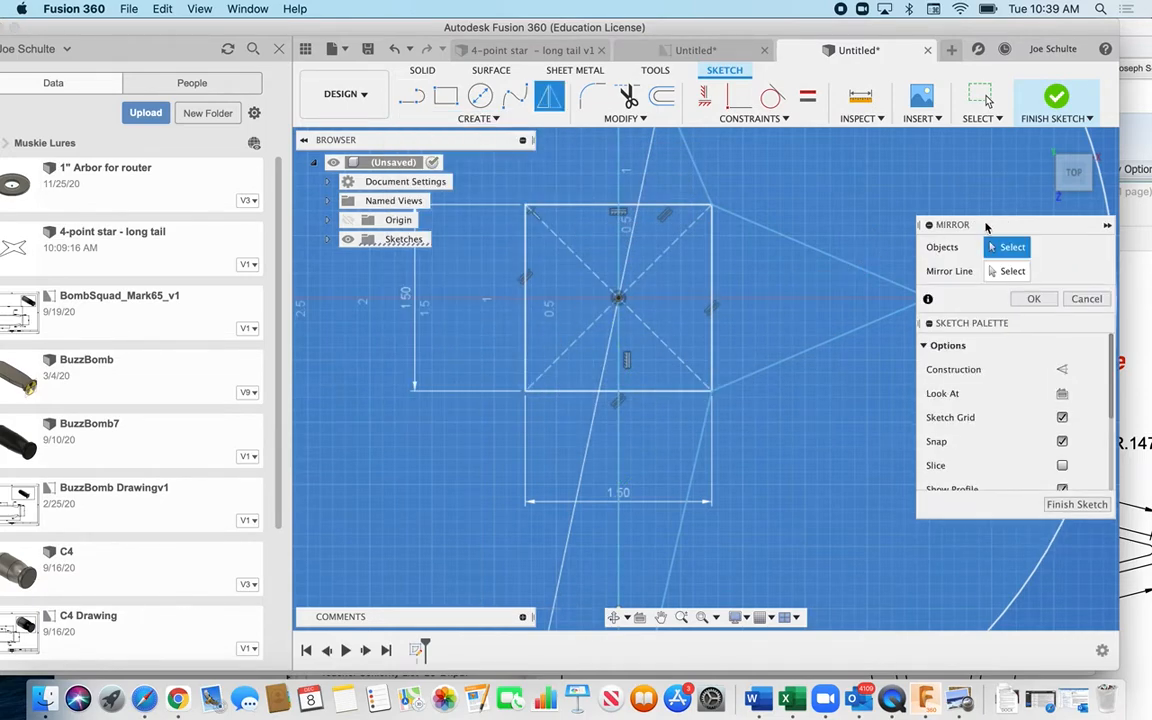
click(694, 170)
click(765, 228)
click(803, 357)
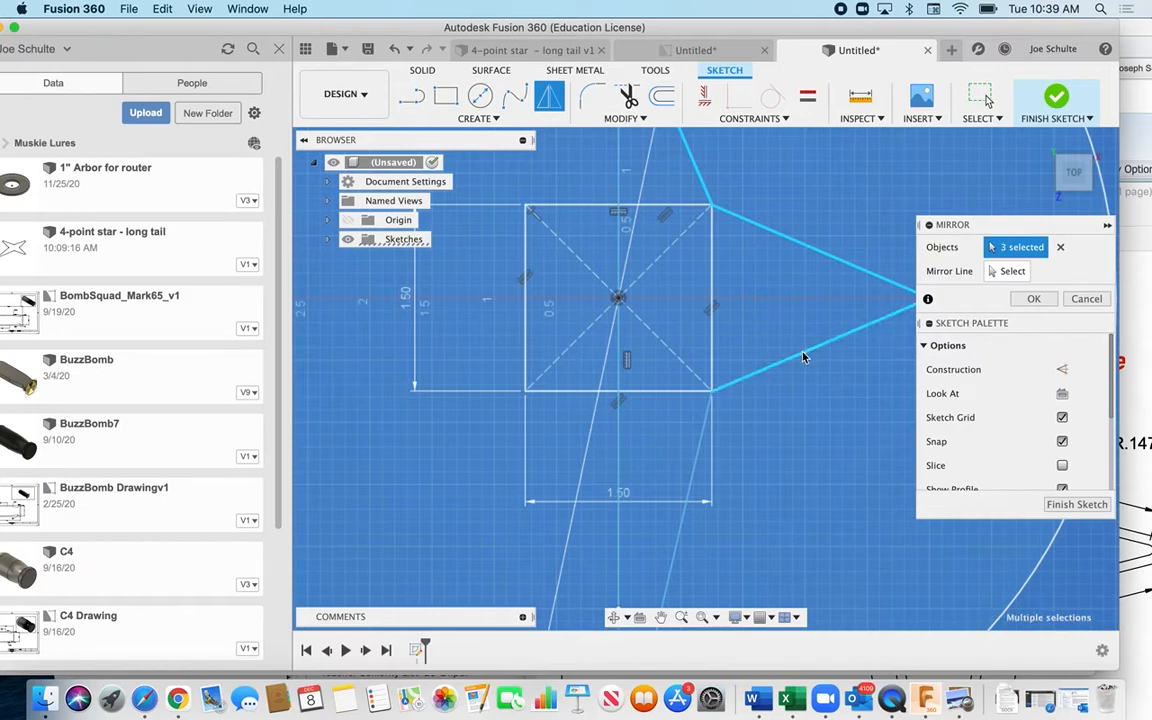
click(700, 470)
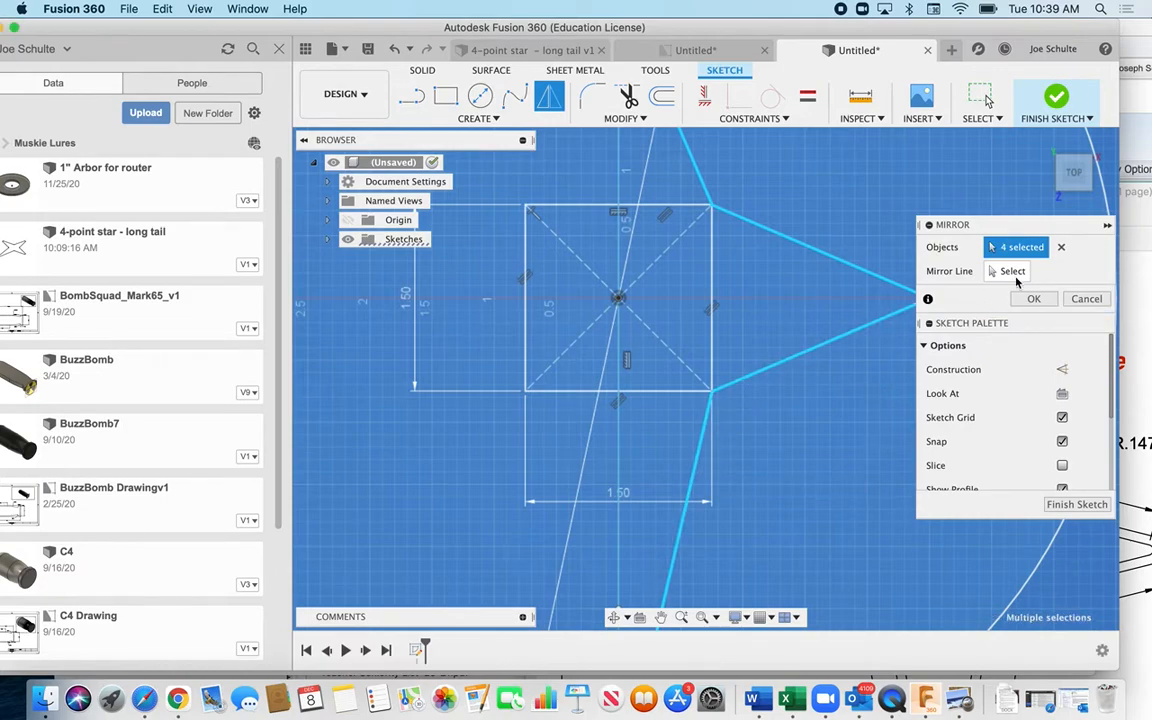
click(1011, 271)
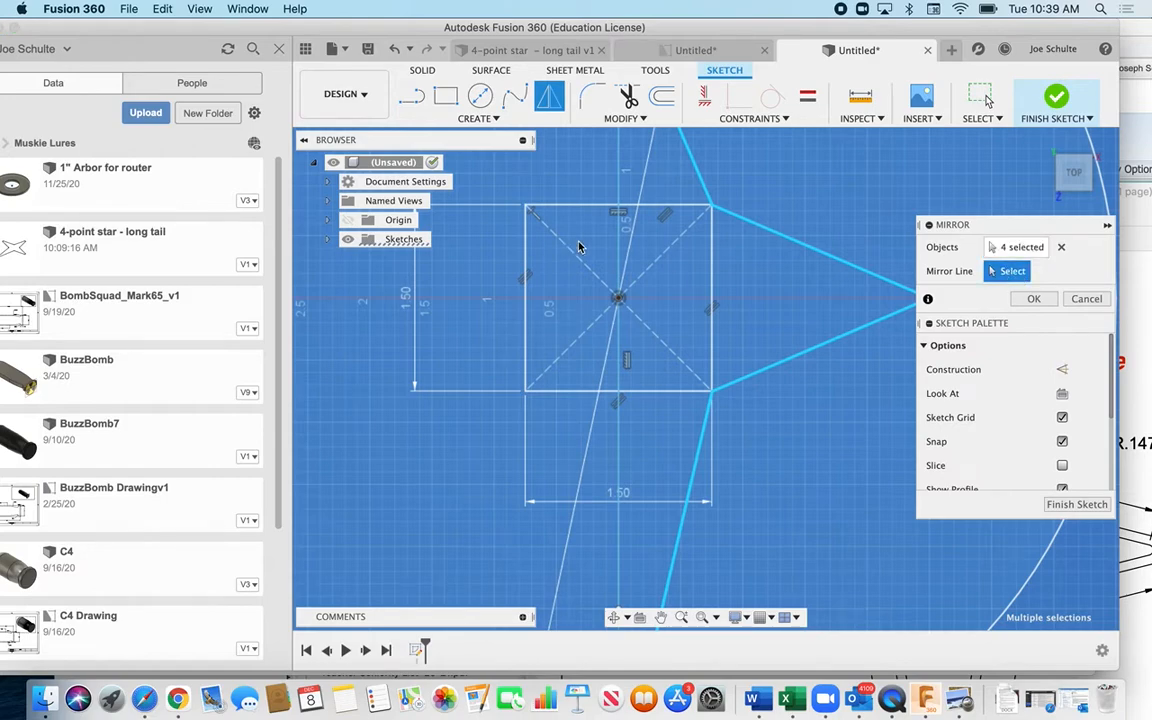
click(618, 248)
scroll(618, 248, down, 5)
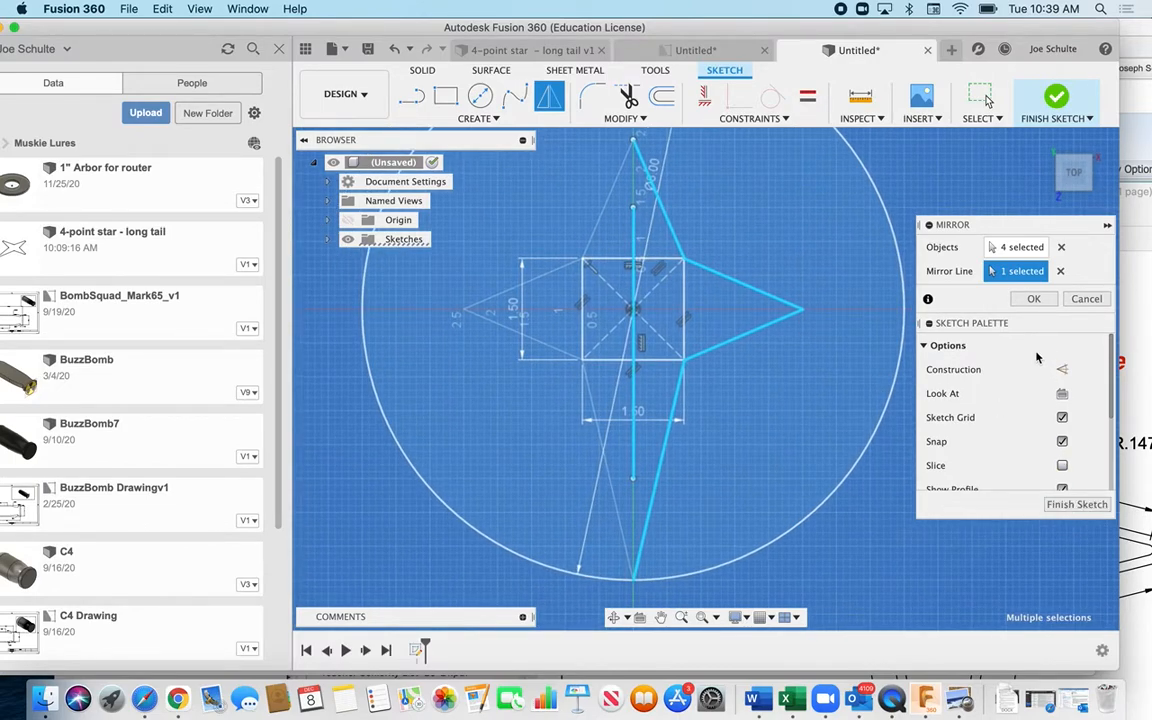
click(1033, 299)
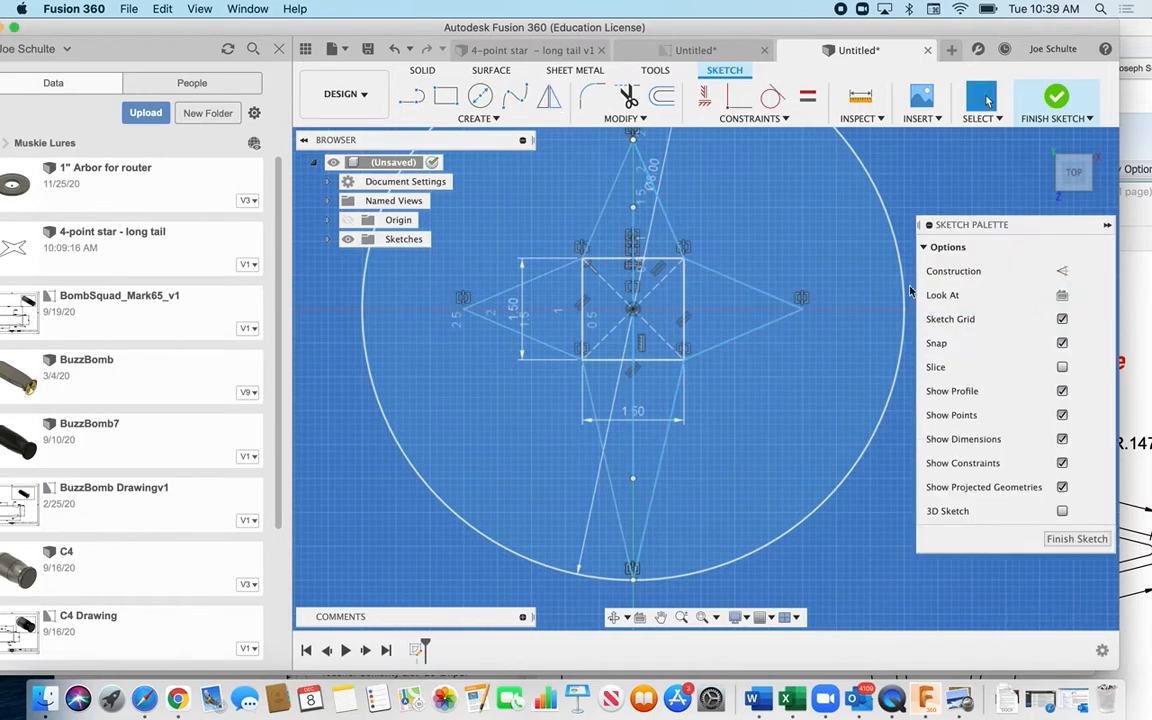
Start a Fillet on the star's upper point between its two slanted lines
scroll(597, 230, up, 3)
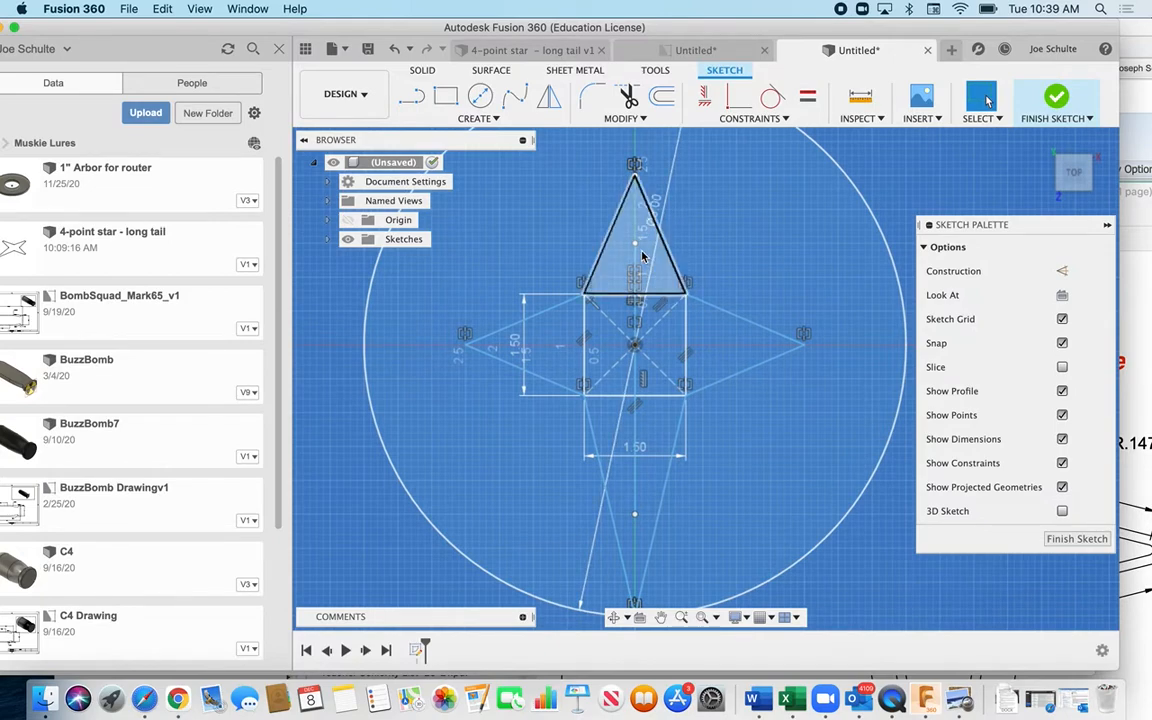
scroll(636, 185, up, 4)
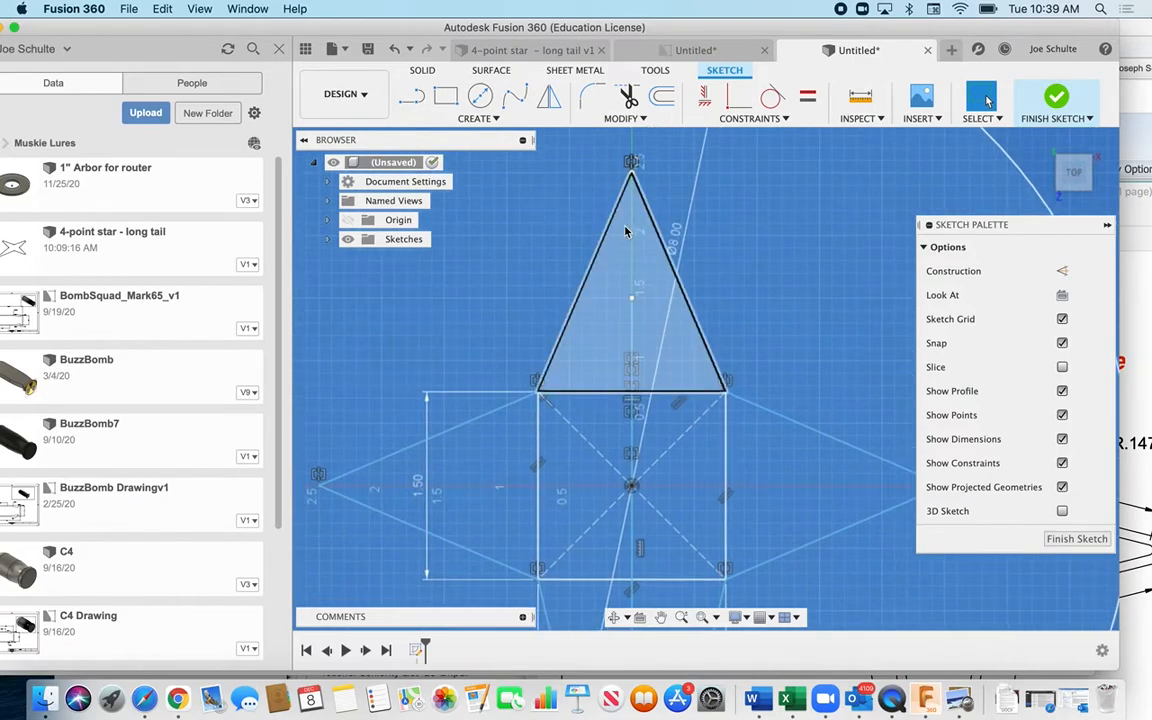
click(476, 119)
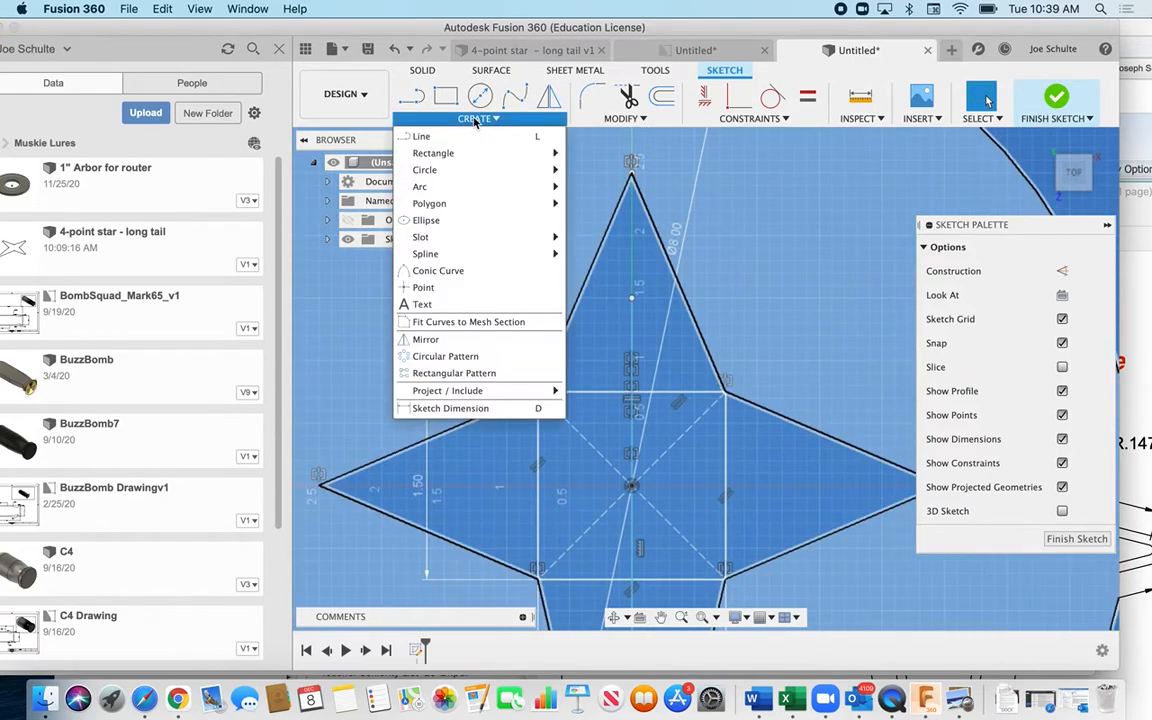
click(620, 118)
click(603, 137)
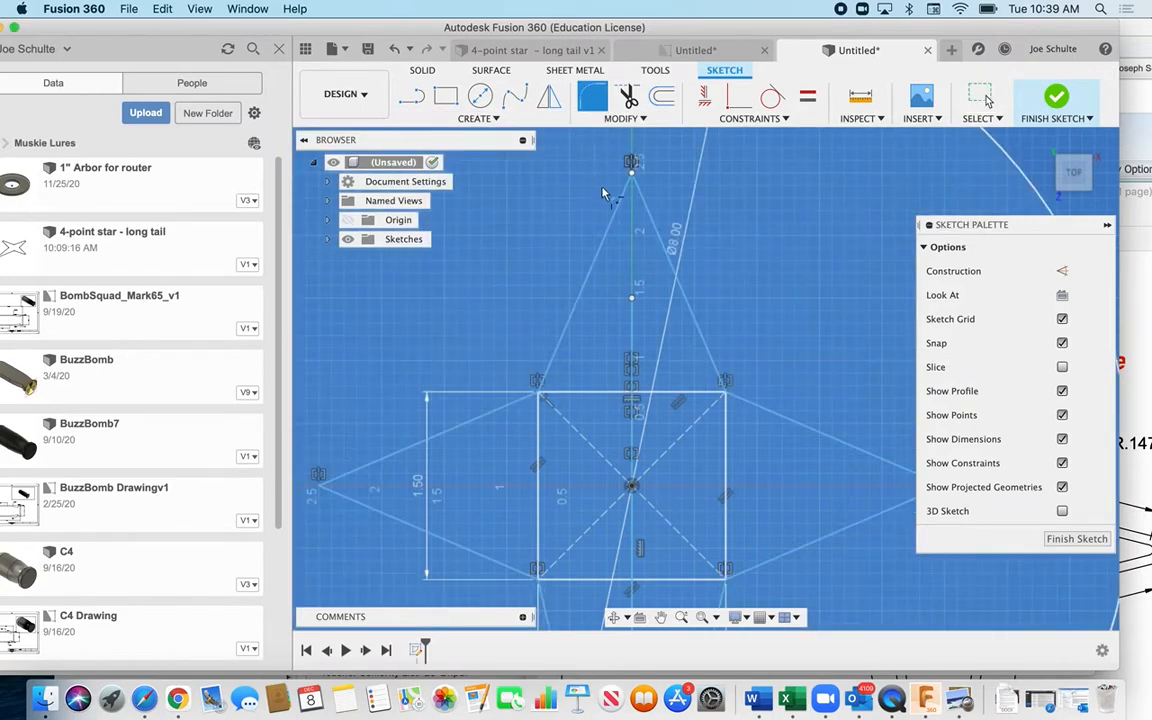
click(613, 213)
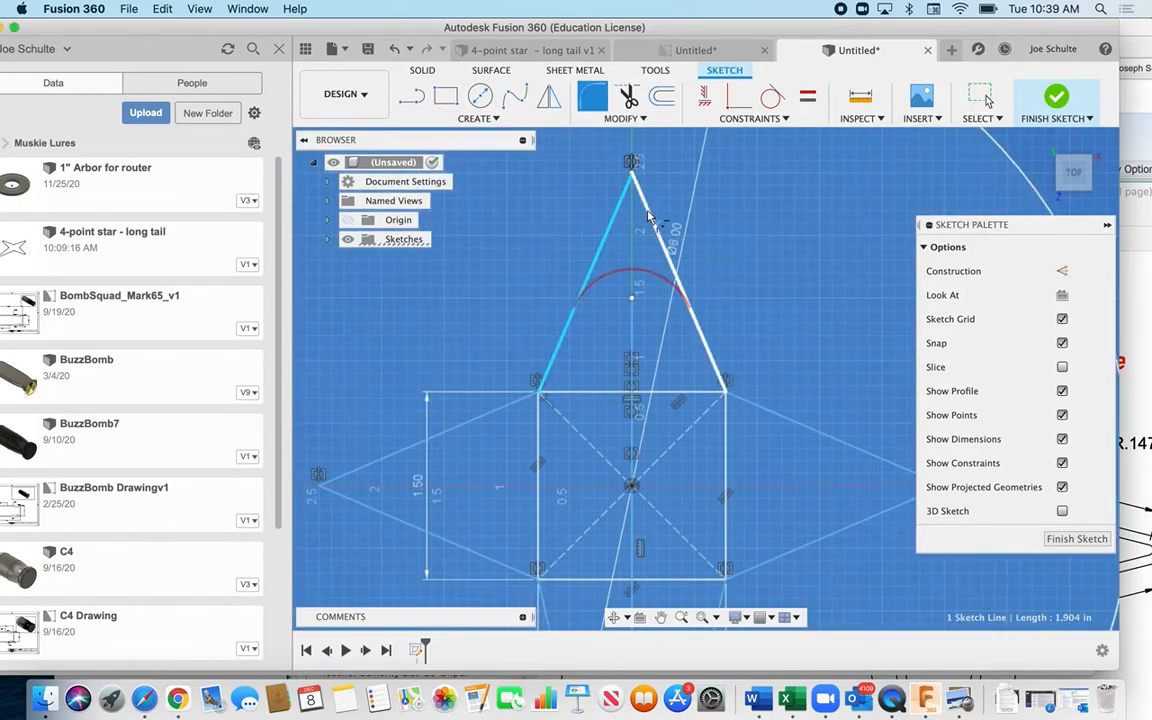
click(648, 216)
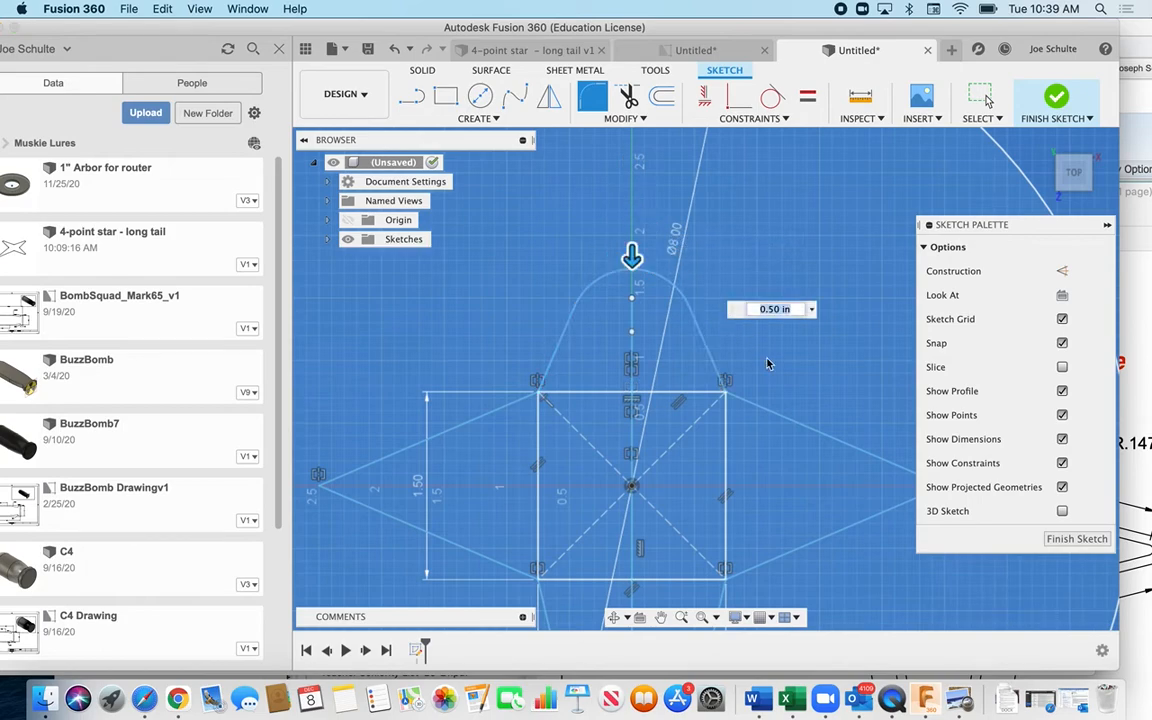
Add the star's right, lower and left points to the same fillet
click(795, 421)
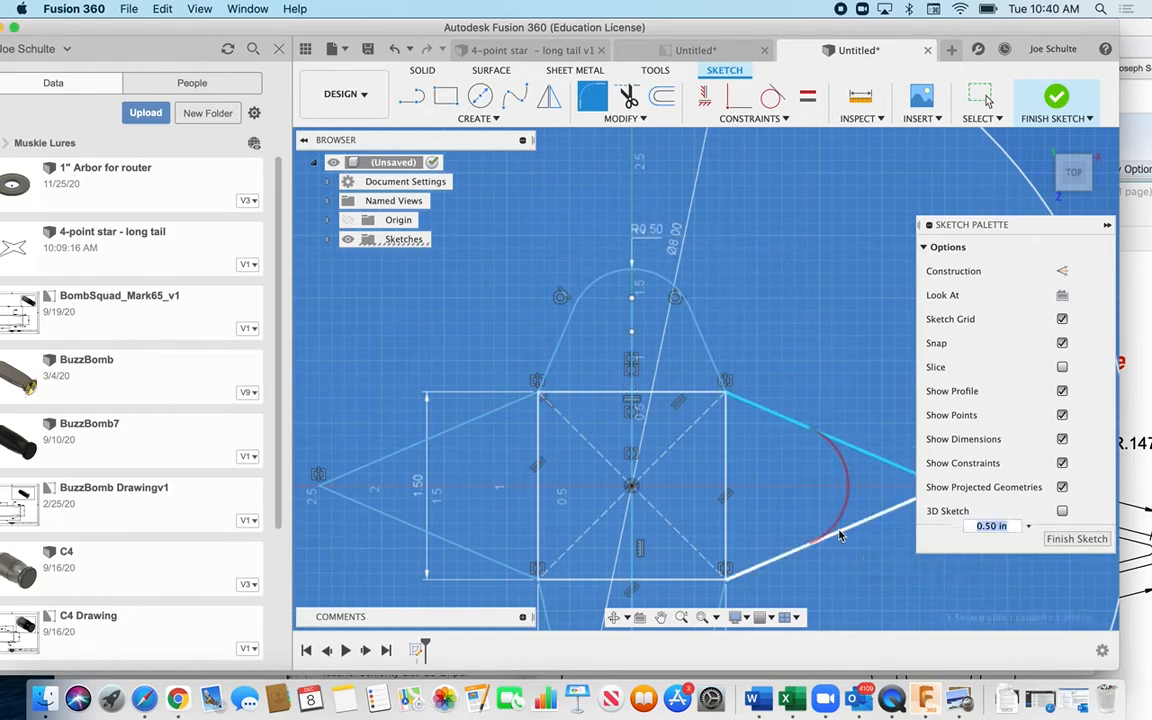
click(839, 535)
scroll(800, 500, down, 5)
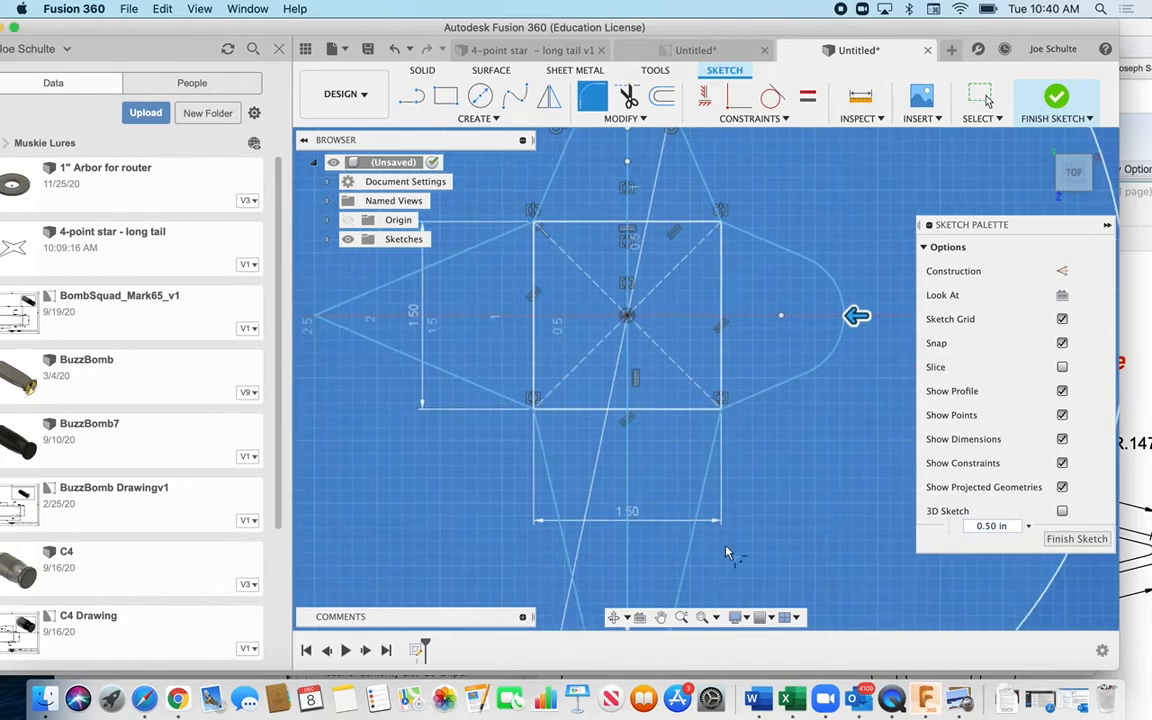
scroll(727, 552, down, 2)
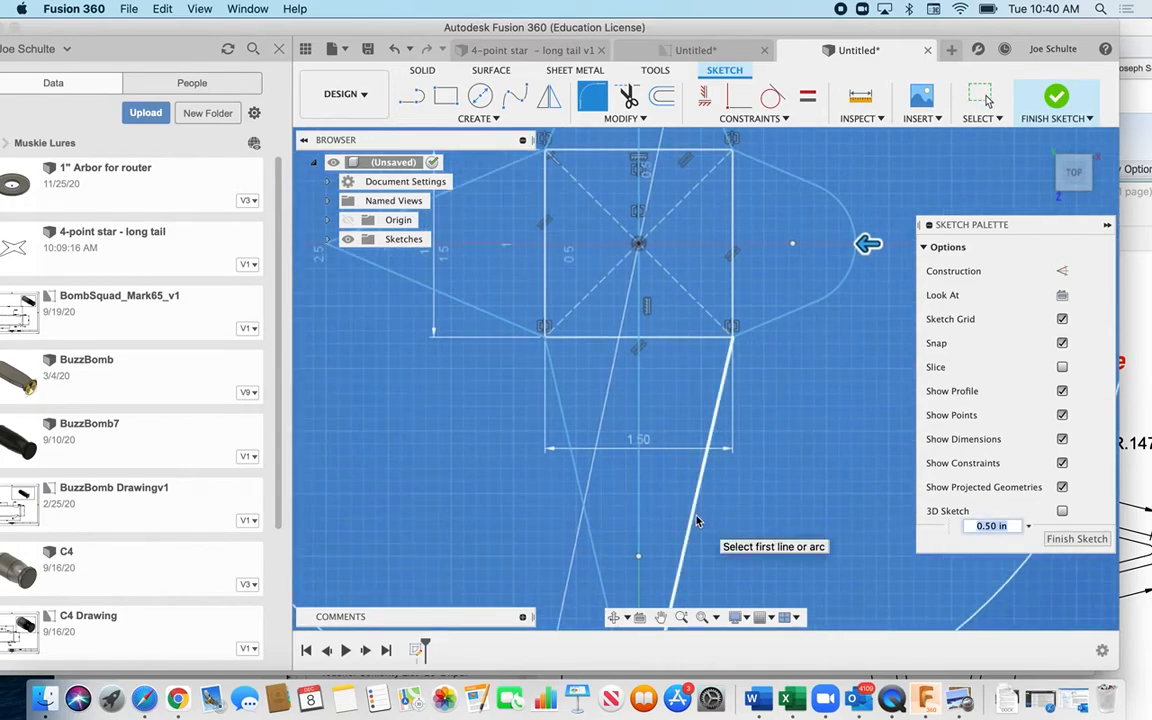
click(593, 545)
click(593, 545)
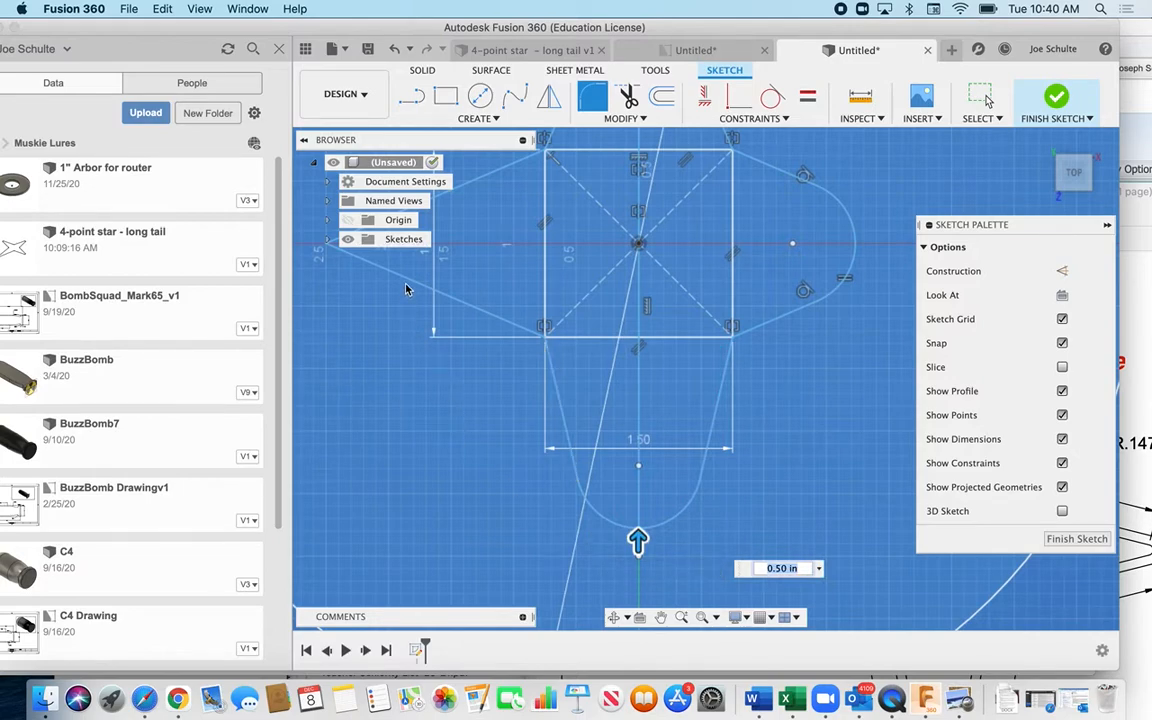
click(448, 188)
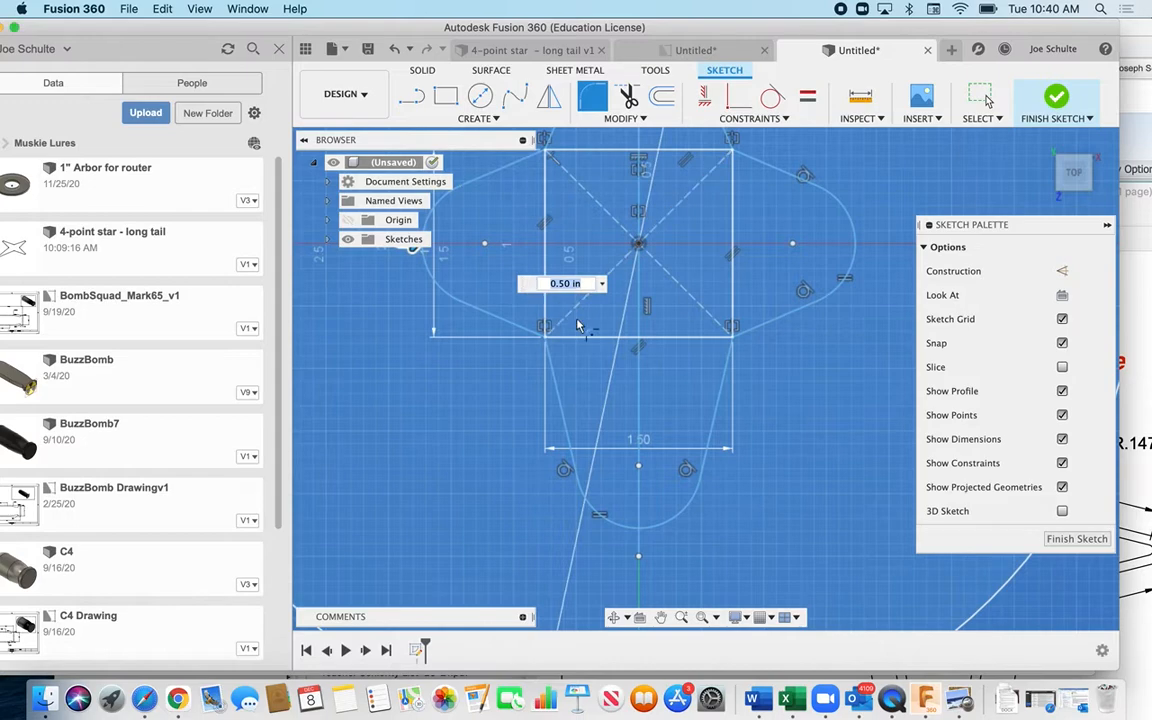
Set the fillet radius of the star's four outer points to 0.1 in
scroll(518, 286, up, 5)
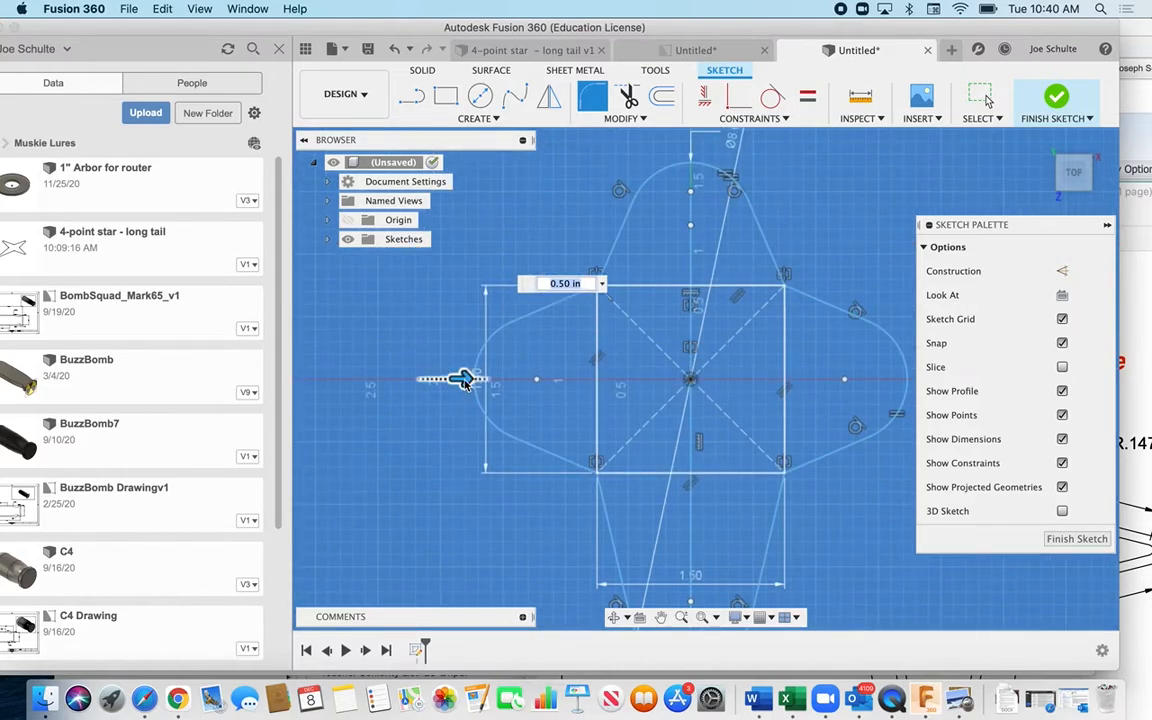
drag(443, 380, 435, 382)
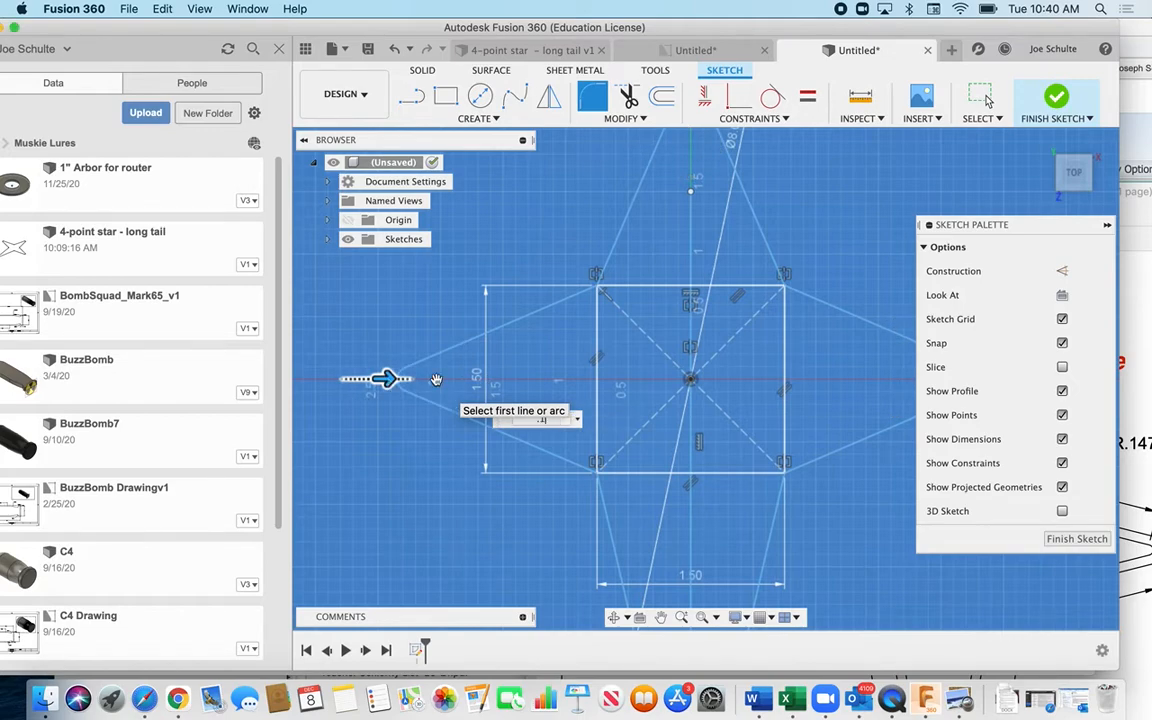
scroll(436, 379, up, 6)
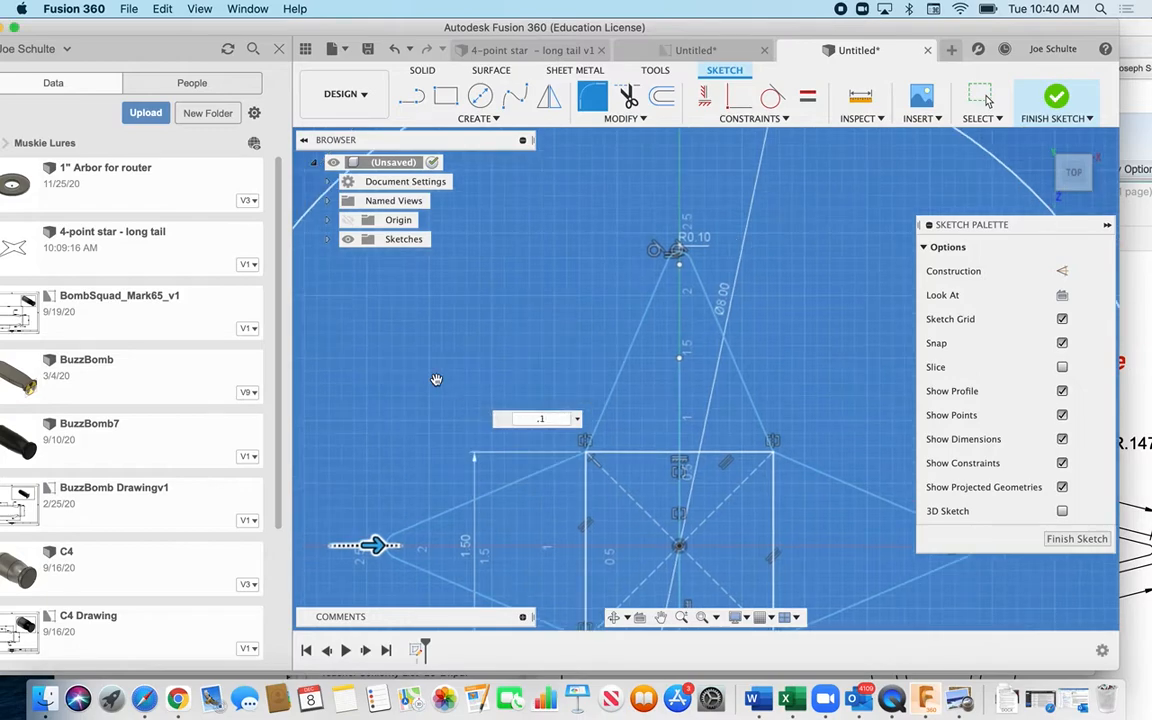
key(Return)
scroll(436, 379, down, 7)
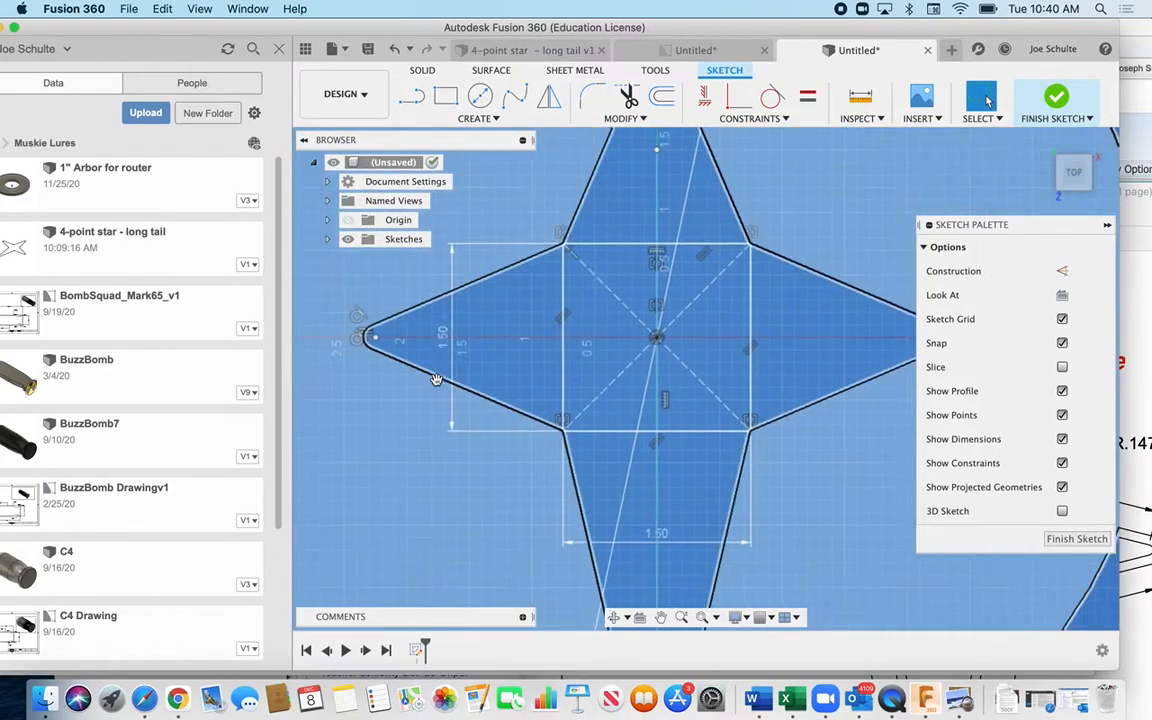
Fillet the star's two lower inner corners, where the tail lines meet the left and right arms
scroll(436, 379, down, 4)
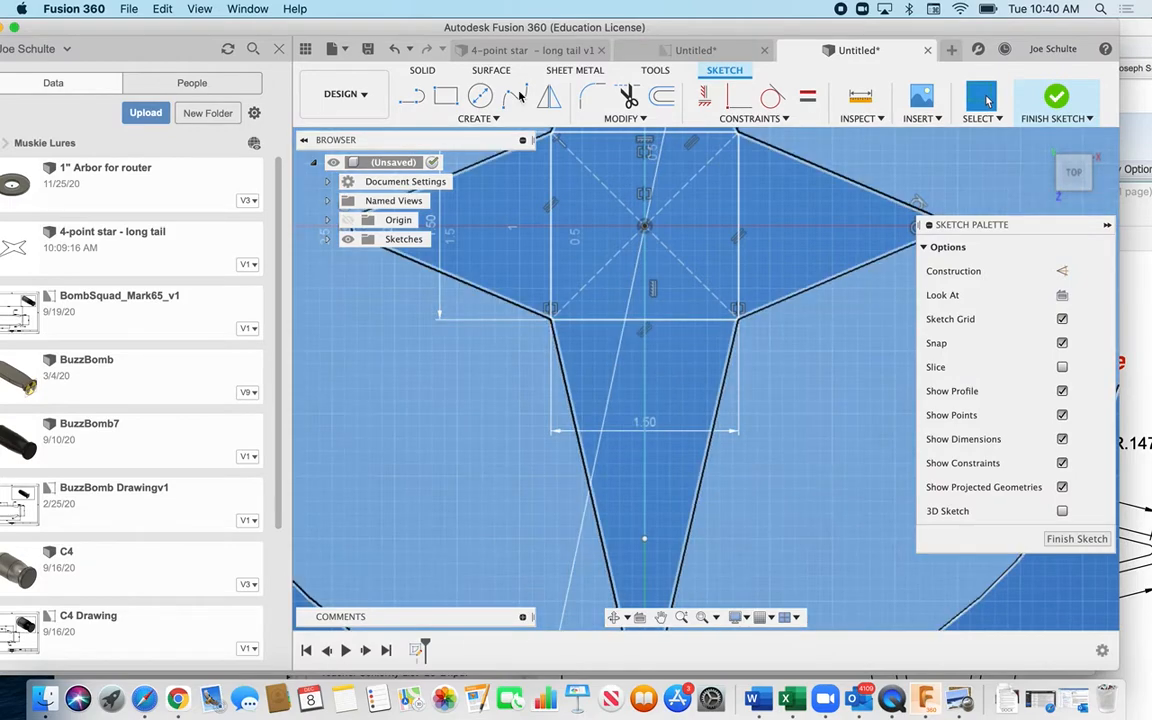
click(621, 118)
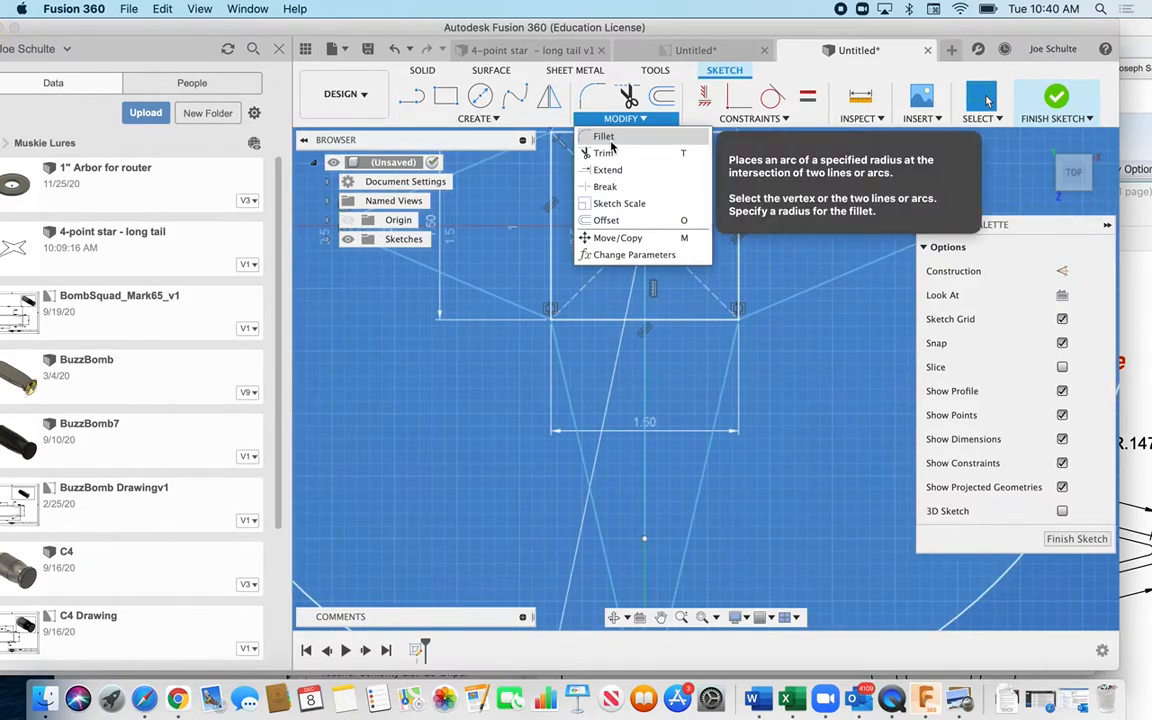
click(610, 140)
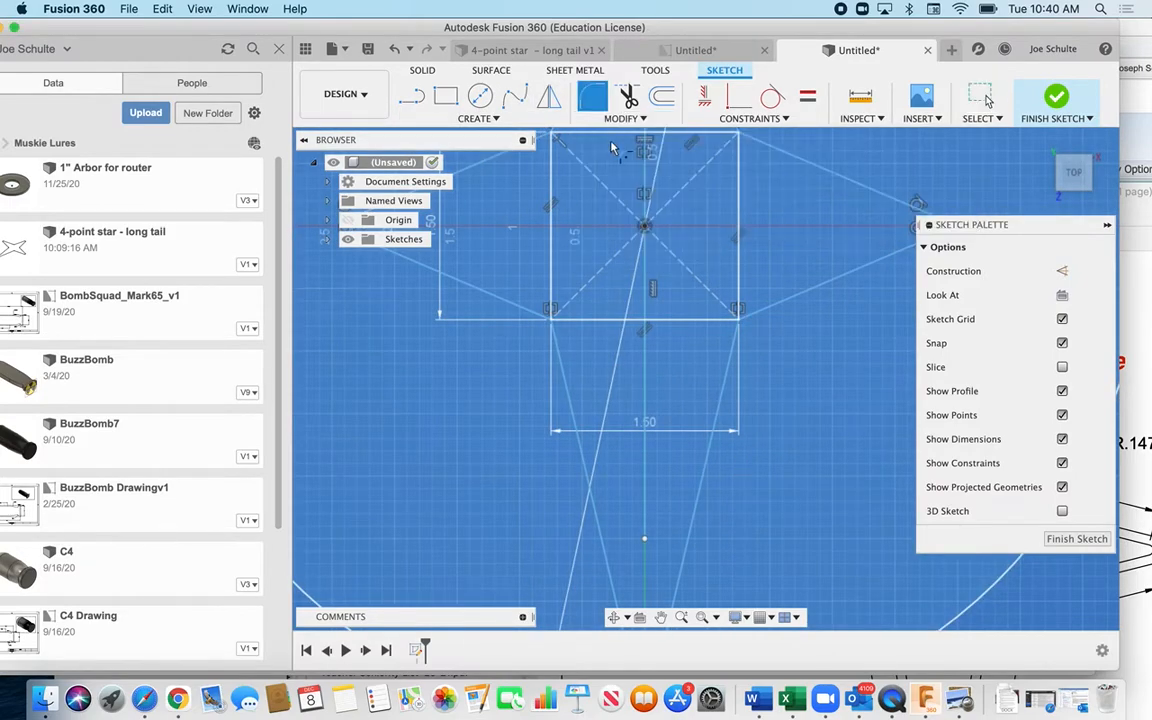
click(497, 302)
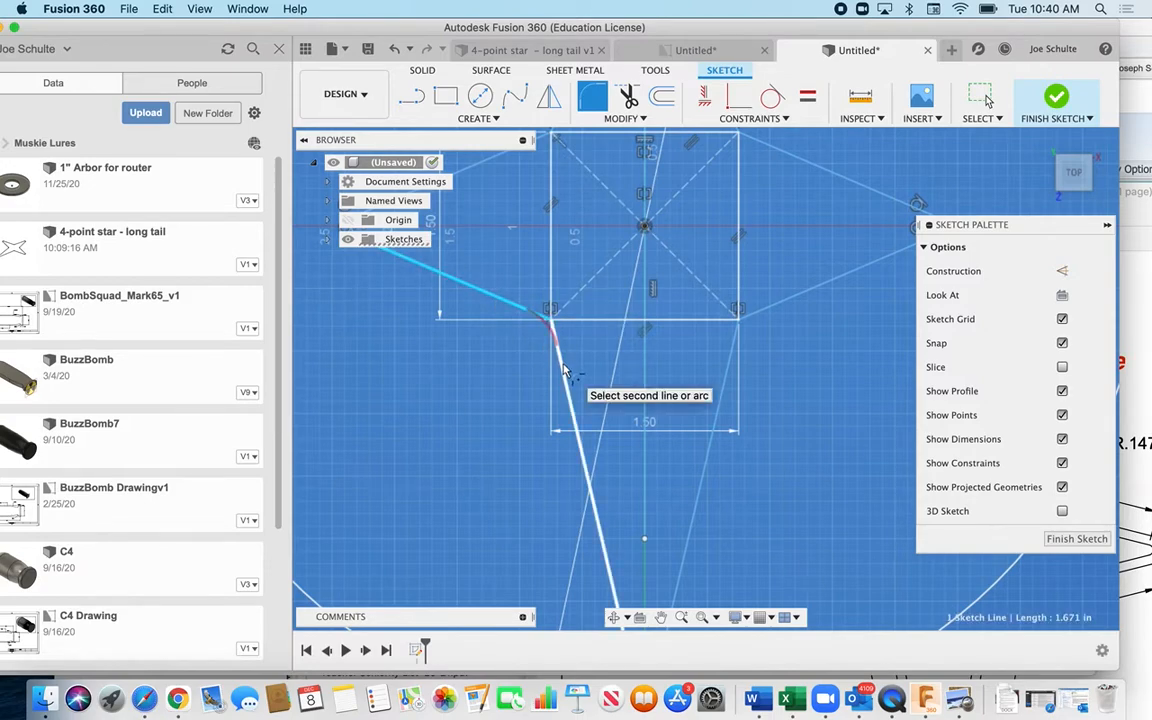
click(562, 368)
key(Return)
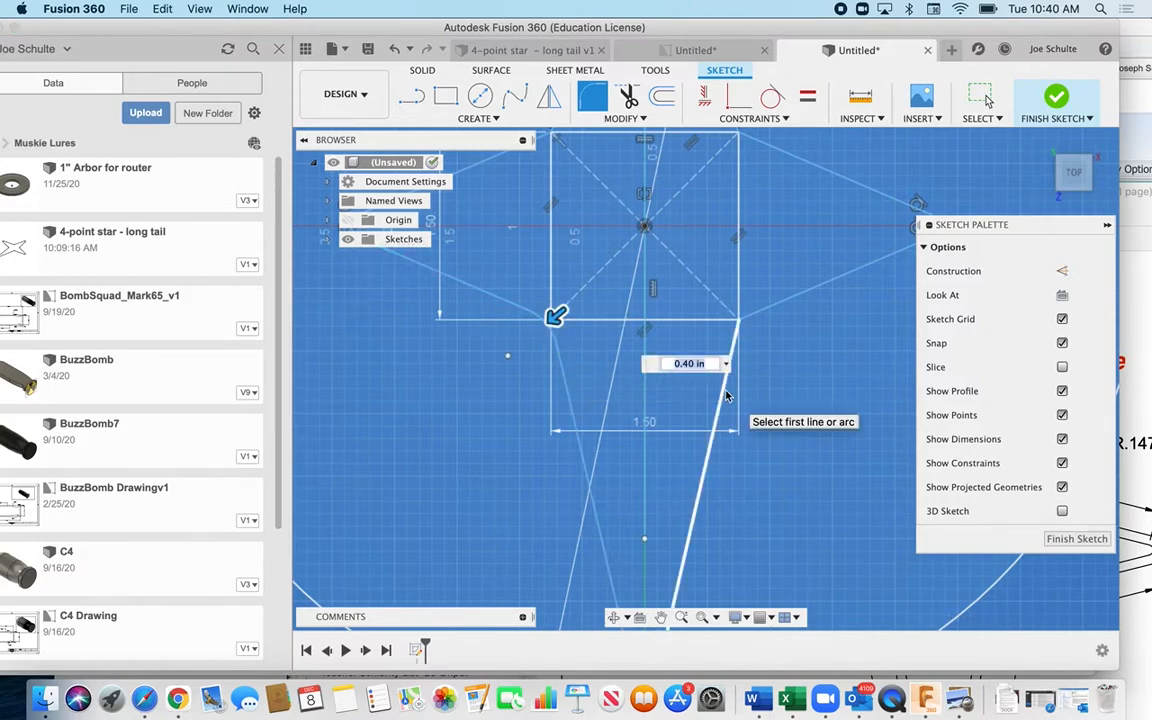
click(765, 314)
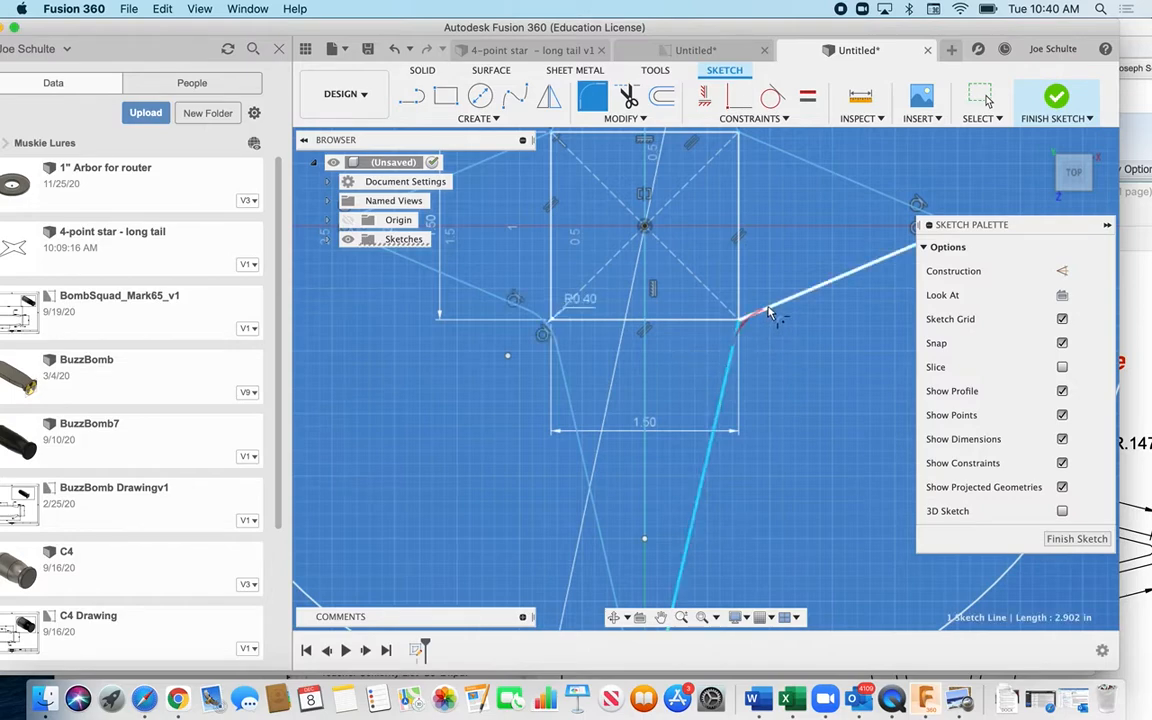
click(768, 312)
Add the star's two upper inner corners to the fillet and set the radius of all four to 0.1 in
scroll(768, 311, up, 5)
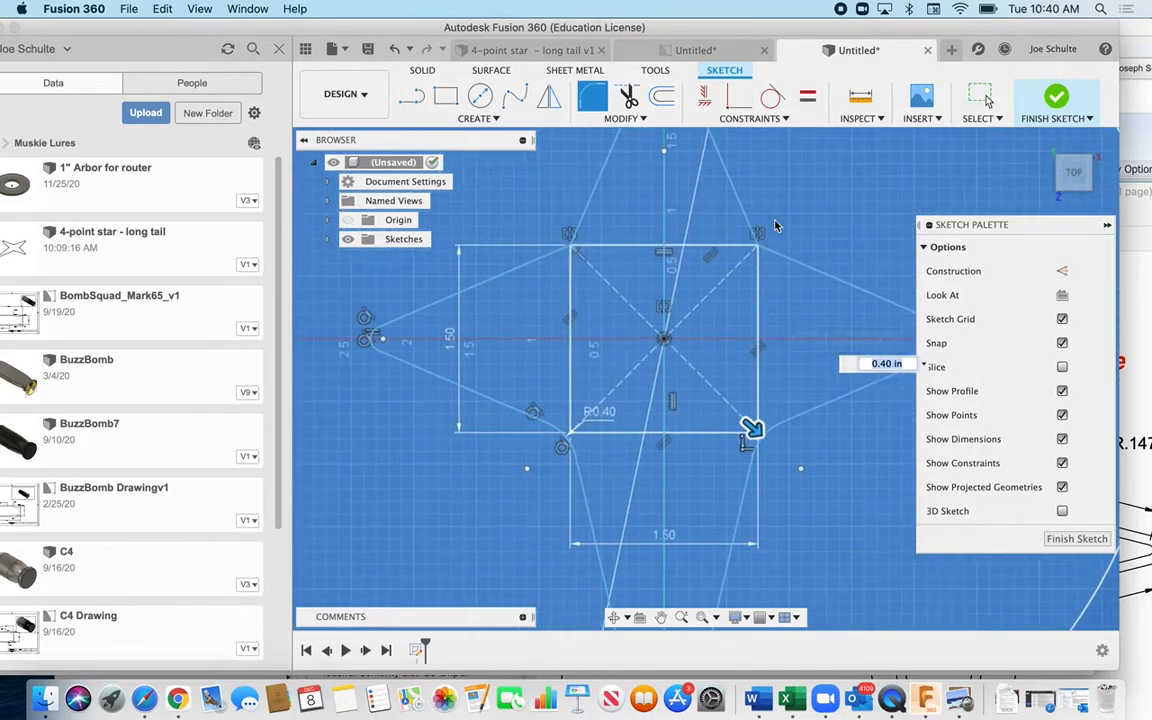
click(764, 247)
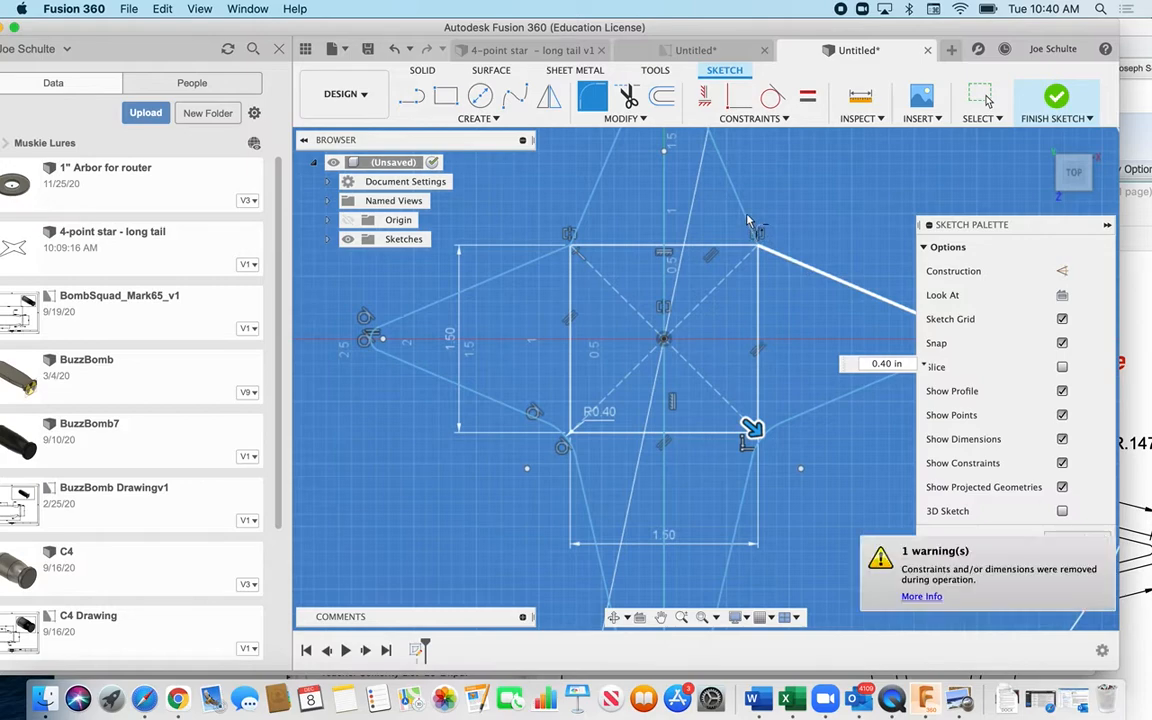
click(753, 230)
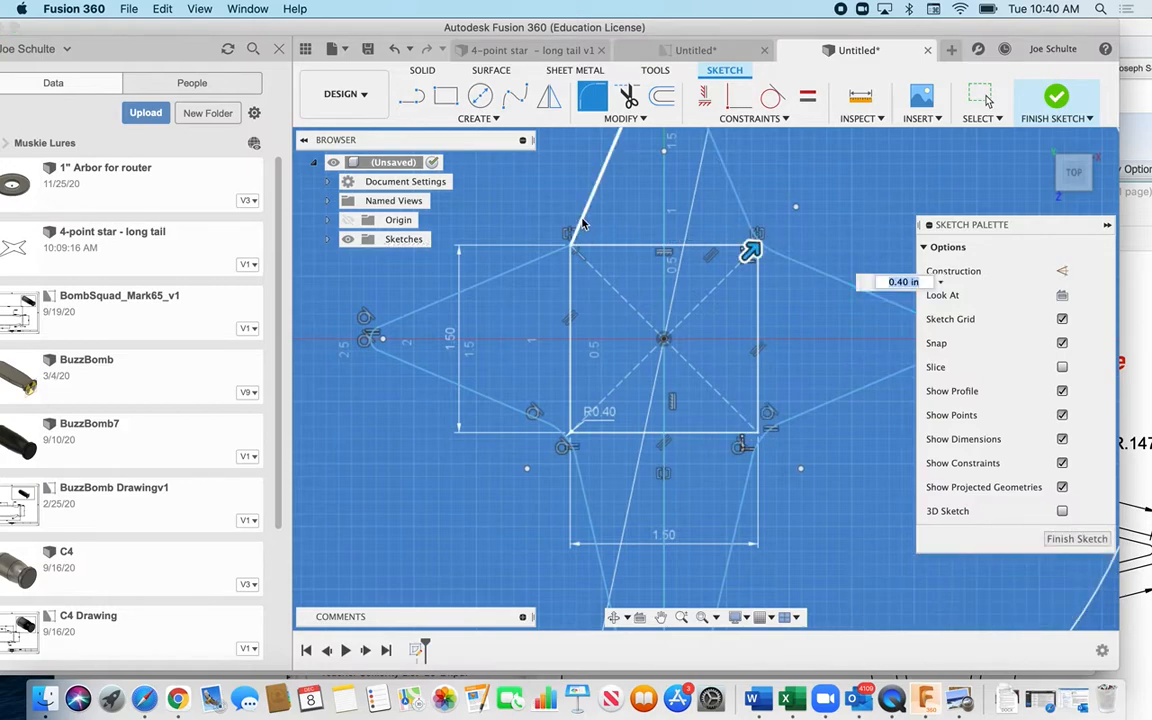
click(535, 262)
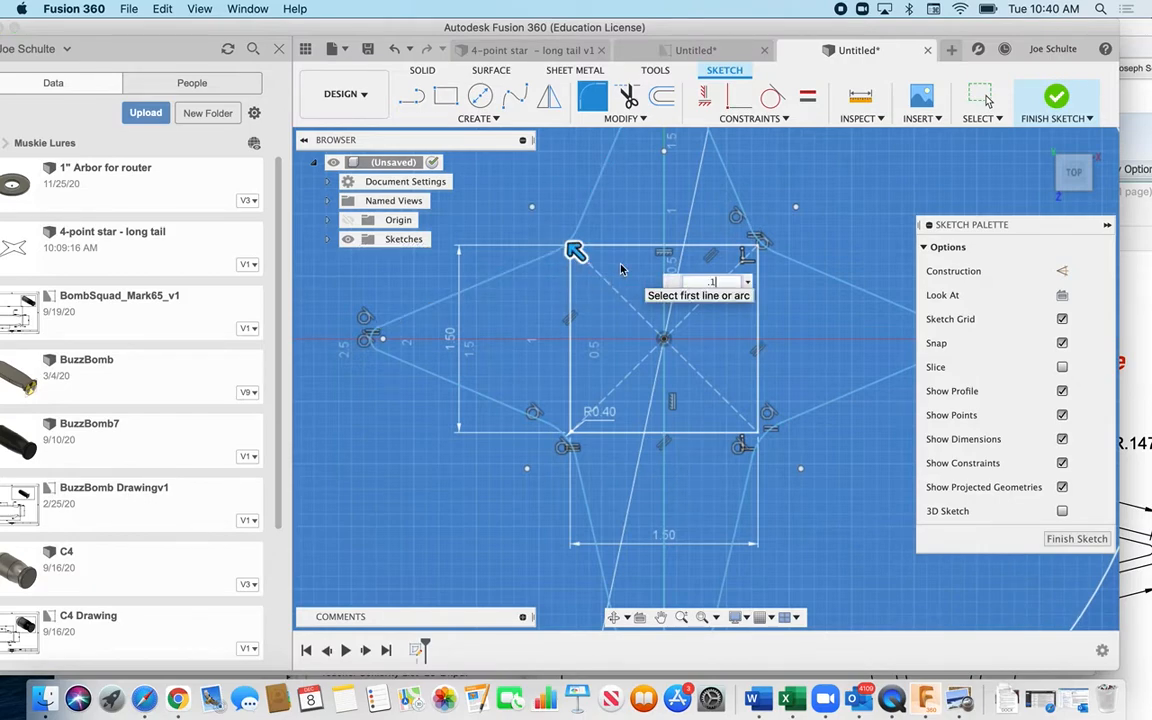
key(Escape)
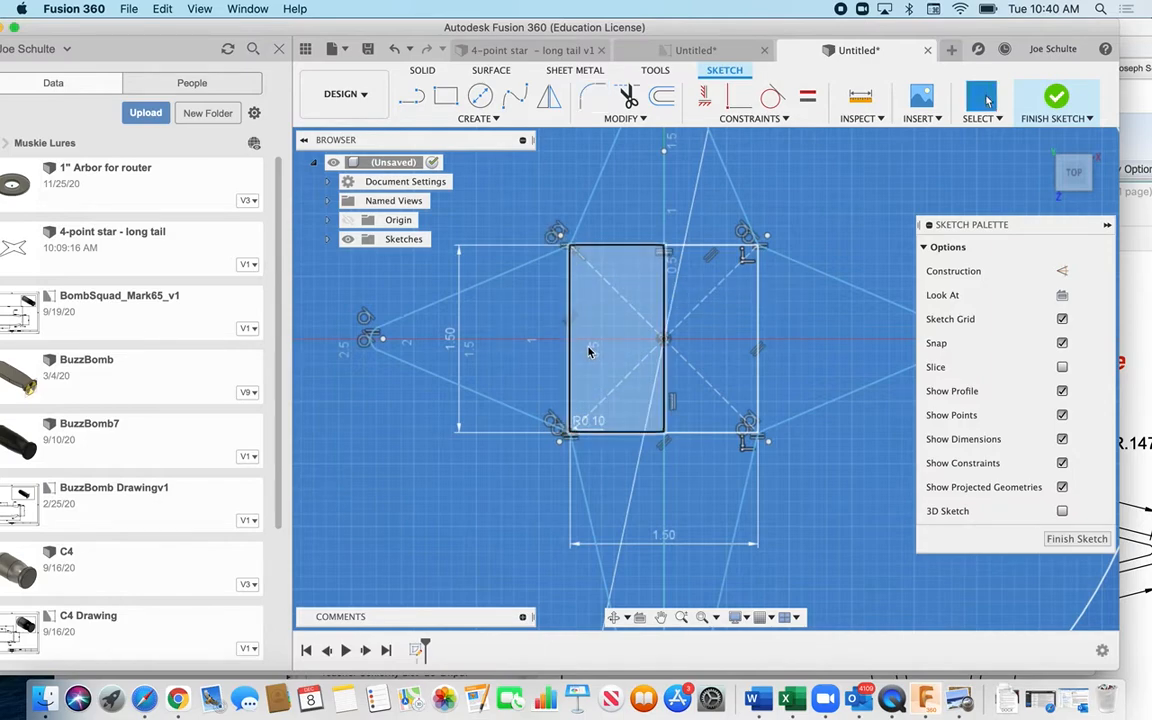
Trim away the square's upper edge and the upper part of the vertical center line
scroll(589, 352, down, 3)
scroll(589, 352, down, 5)
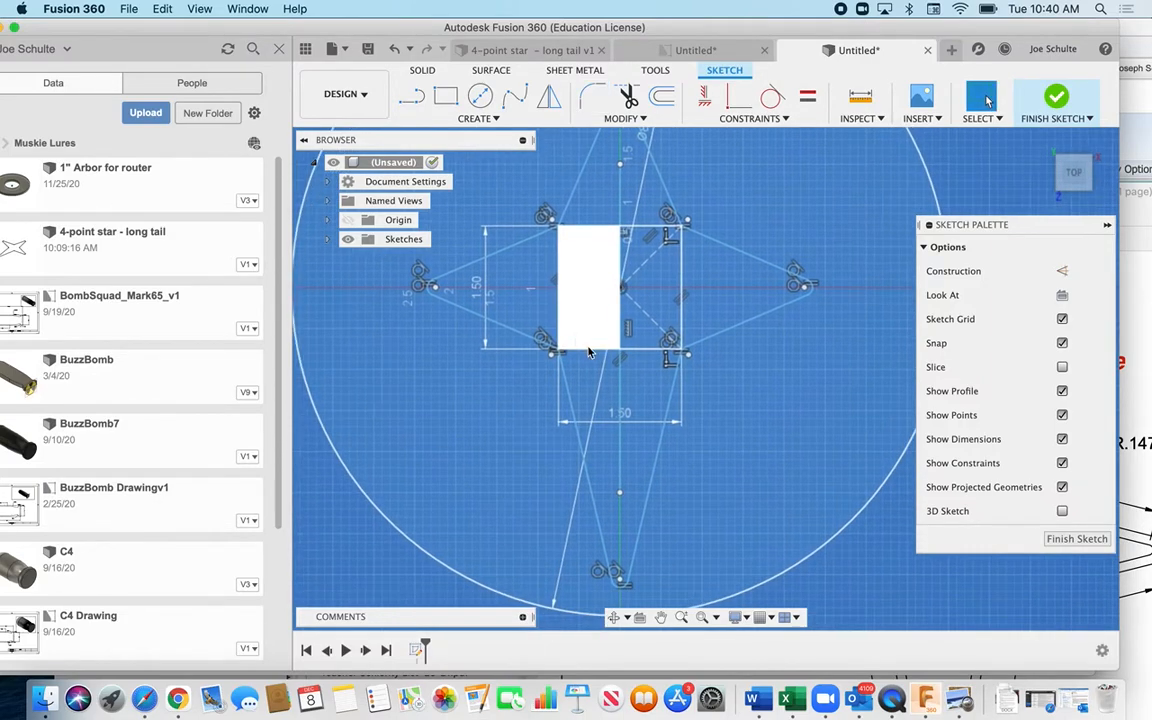
scroll(588, 351, left, 2)
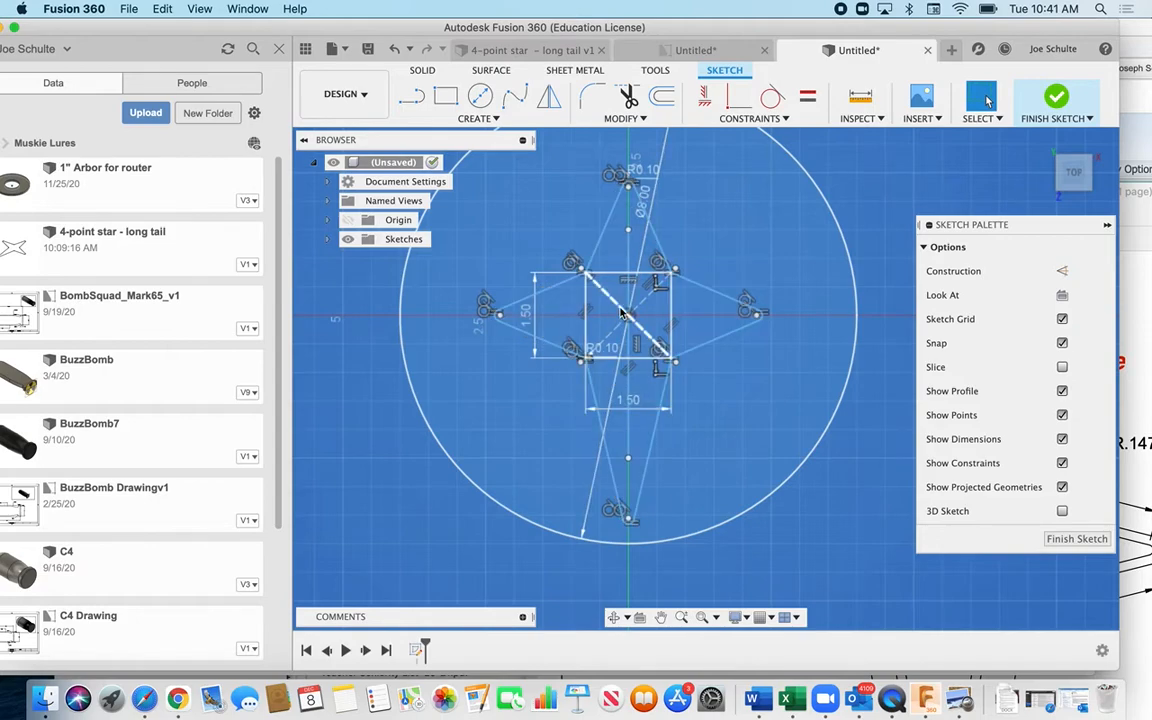
click(620, 118)
click(605, 153)
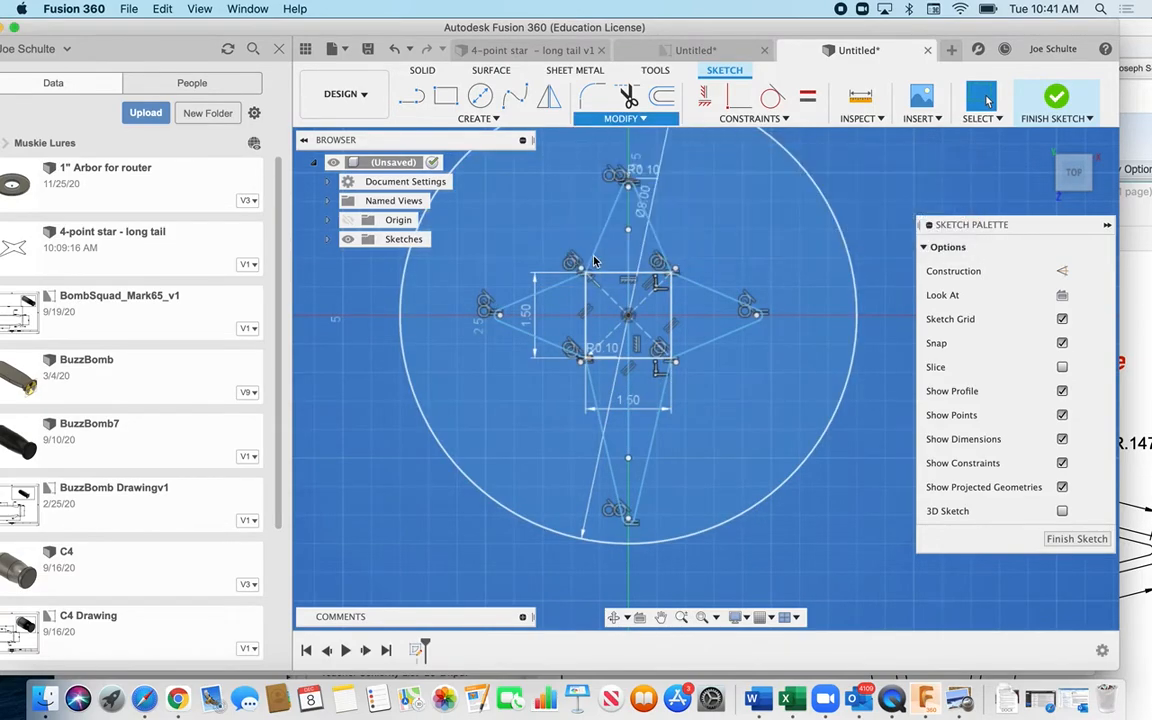
click(615, 279)
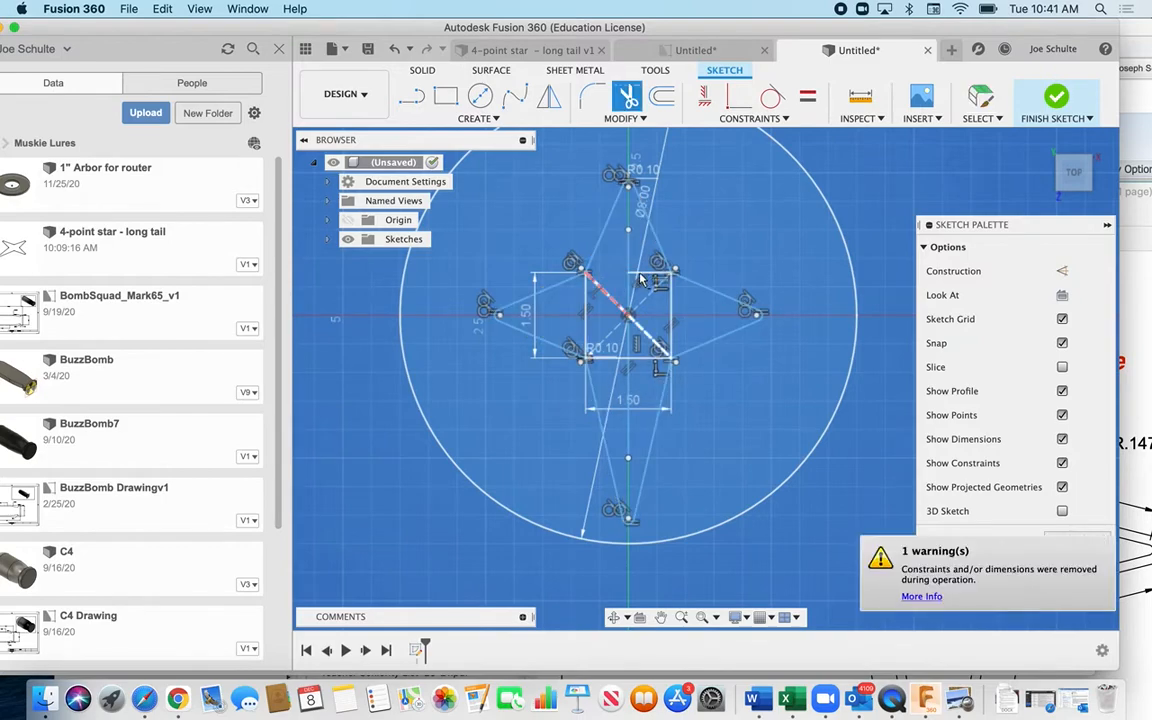
click(628, 263)
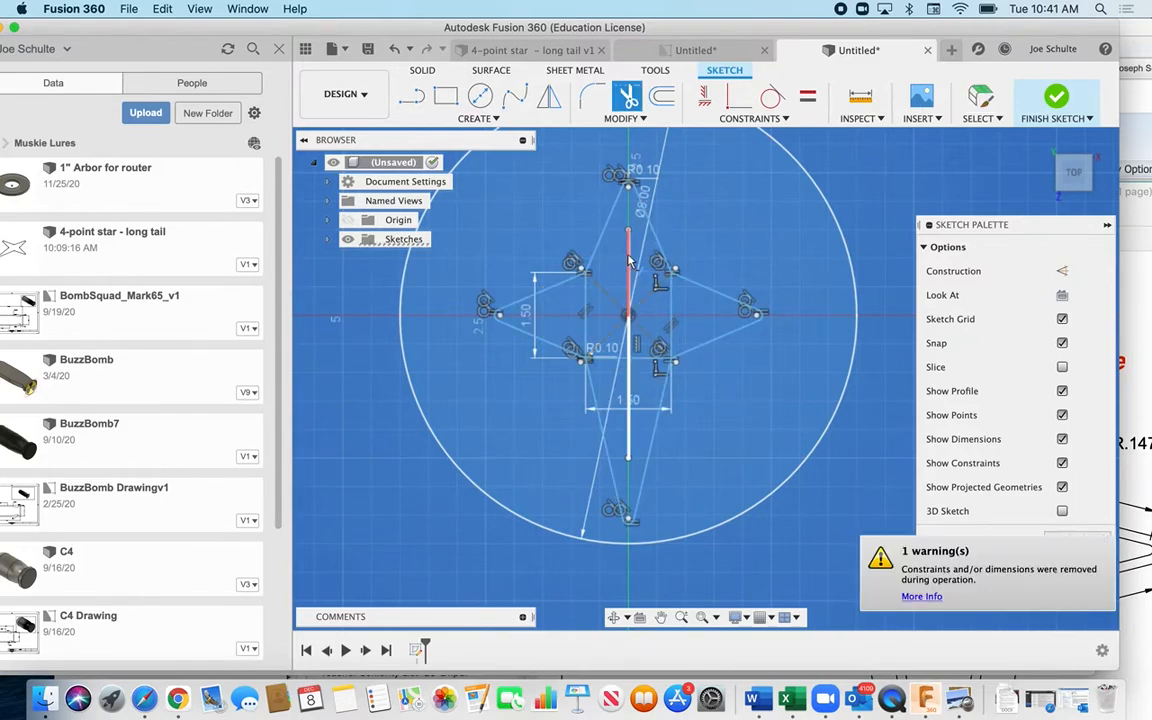
Trim away the square's remaining edges and the lower part of the vertical center line inside the star
click(671, 328)
click(648, 362)
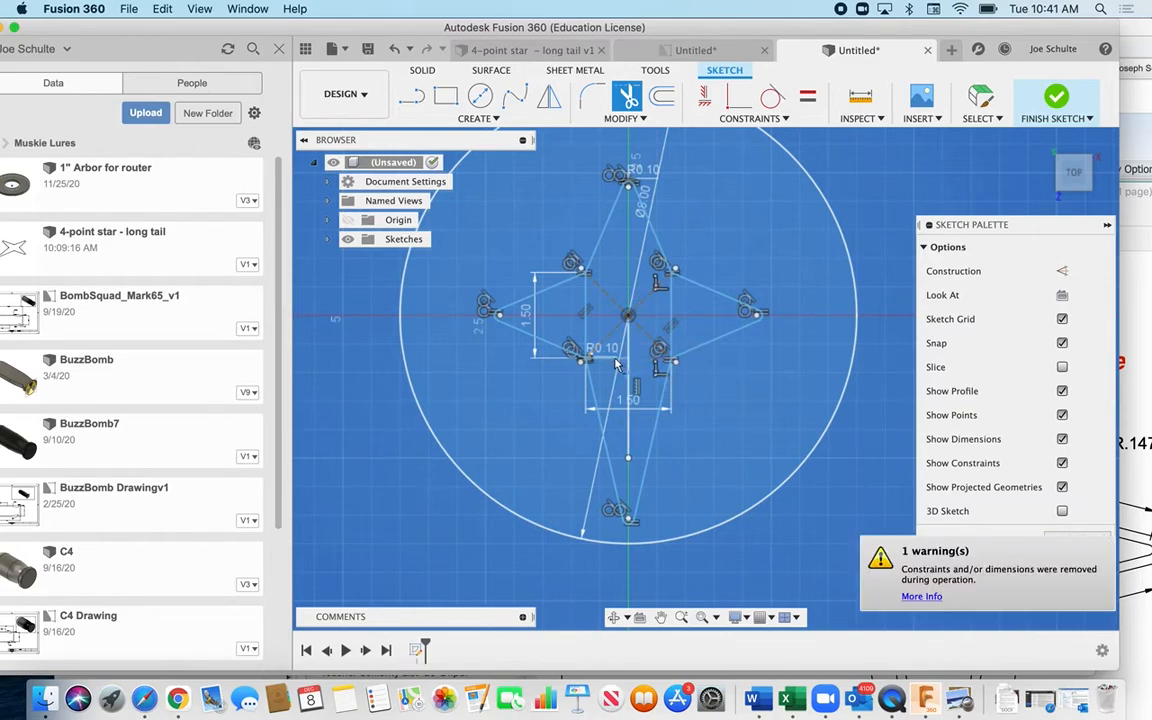
click(610, 361)
click(586, 350)
click(630, 357)
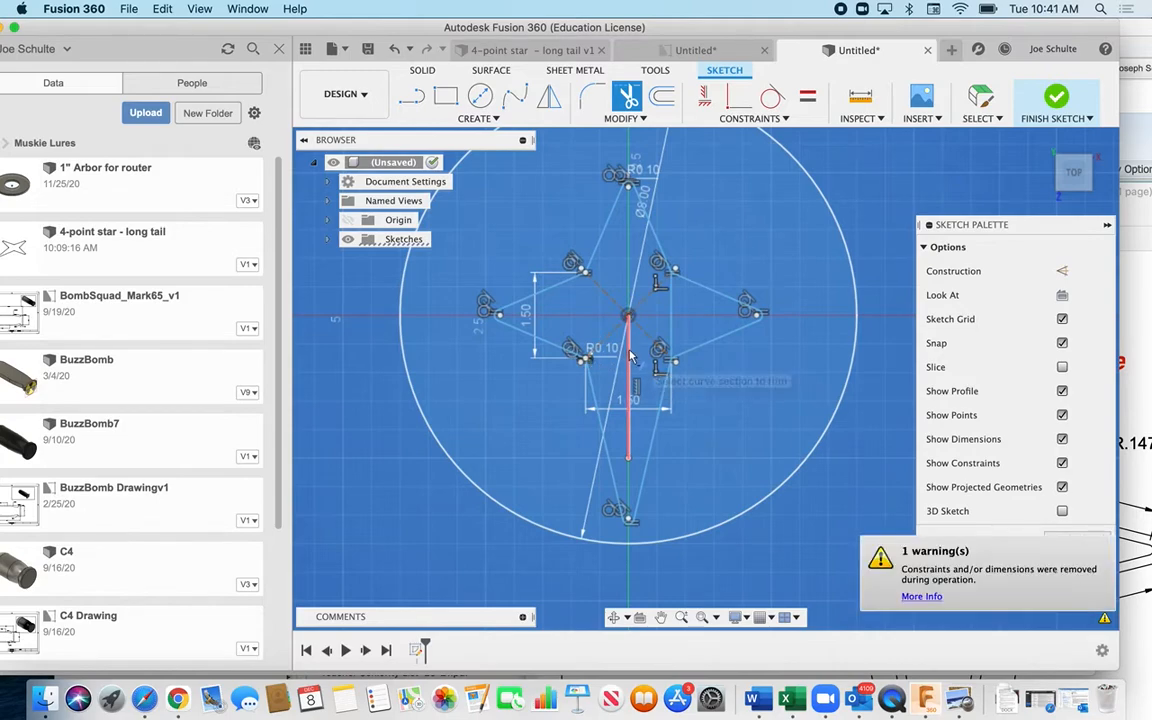
click(672, 310)
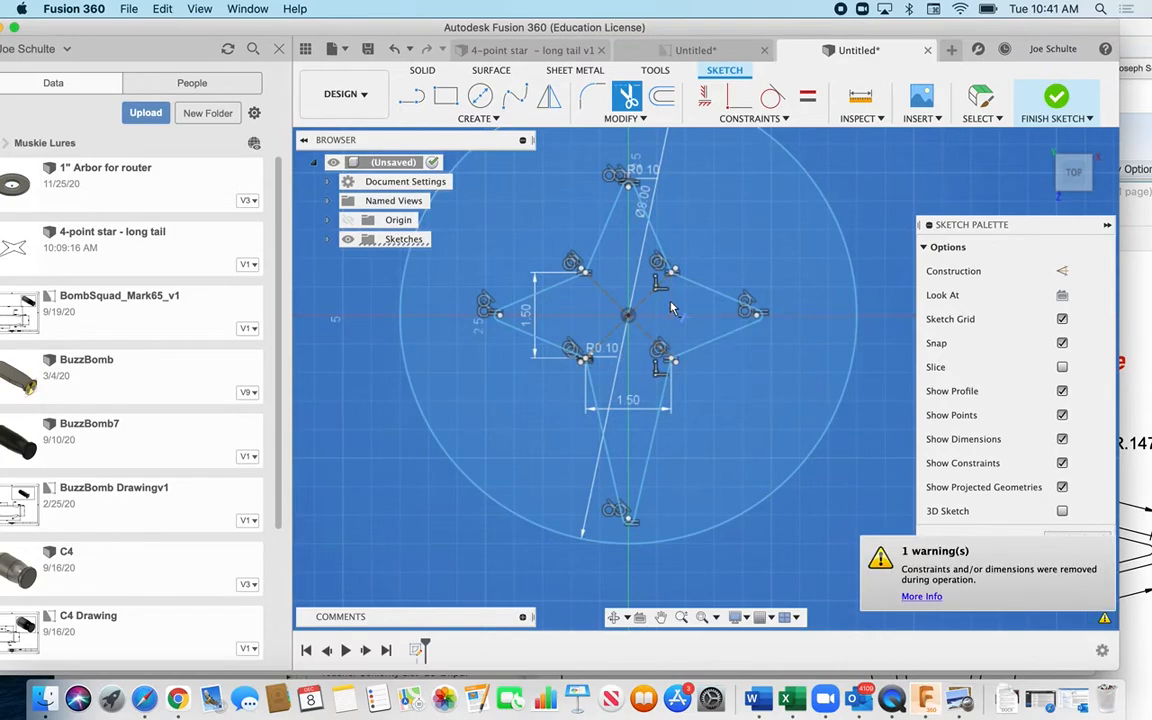
scroll(605, 315, up, 2)
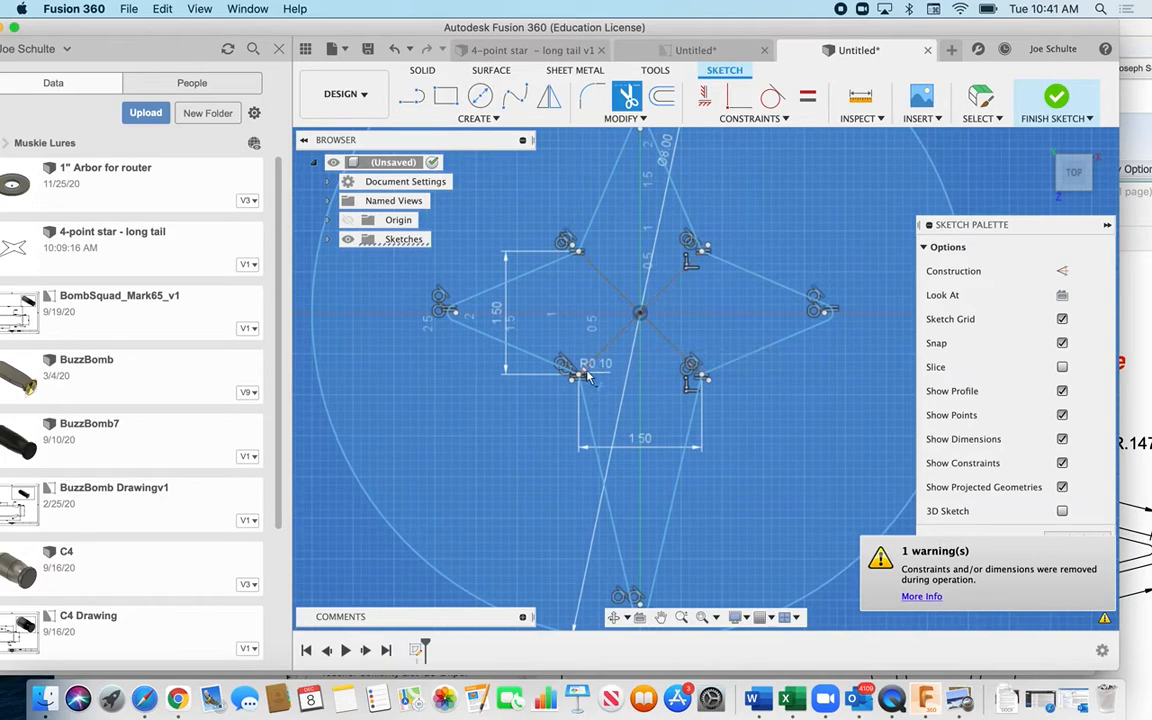
Finish trimming and select the whole sketch, including the region between the circle and the star, to check the profiles
scroll(589, 376, up, 3)
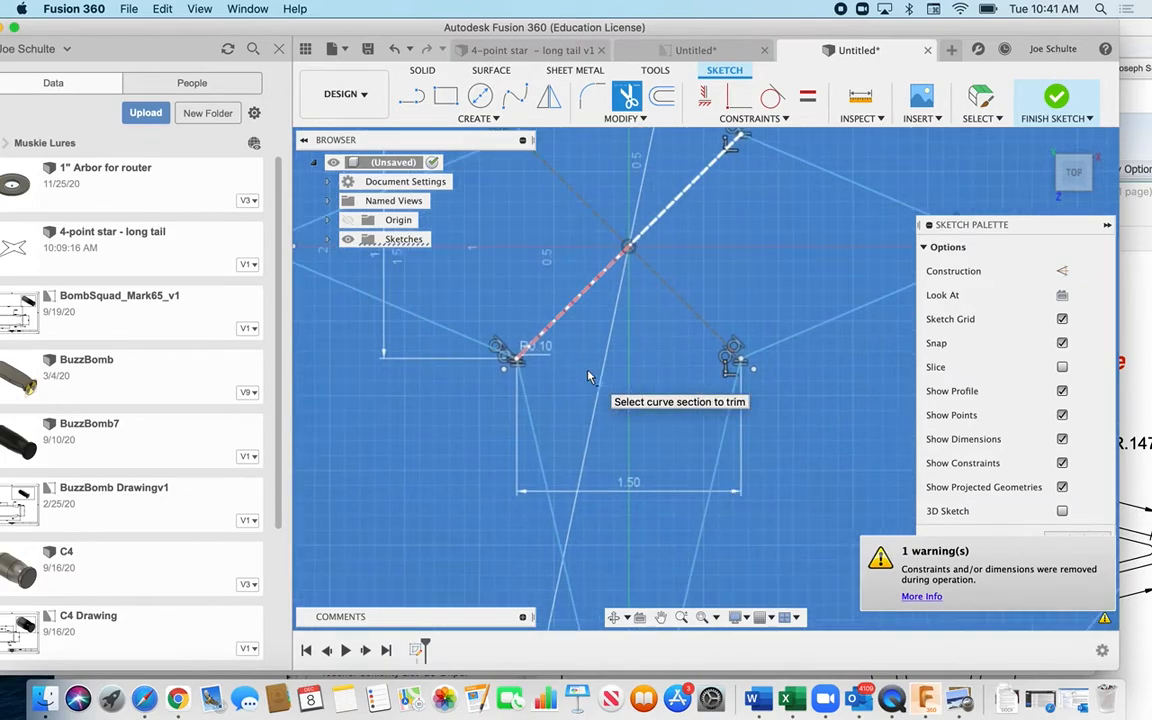
scroll(589, 376, down, 5)
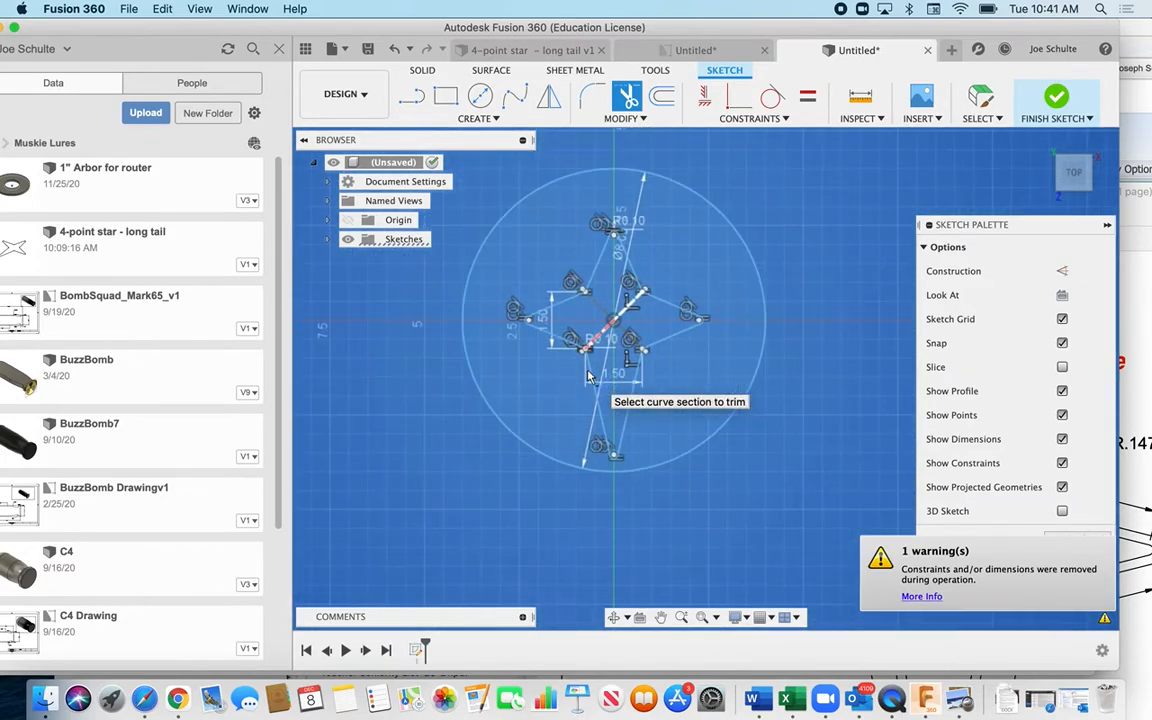
click(589, 376)
key(Escape)
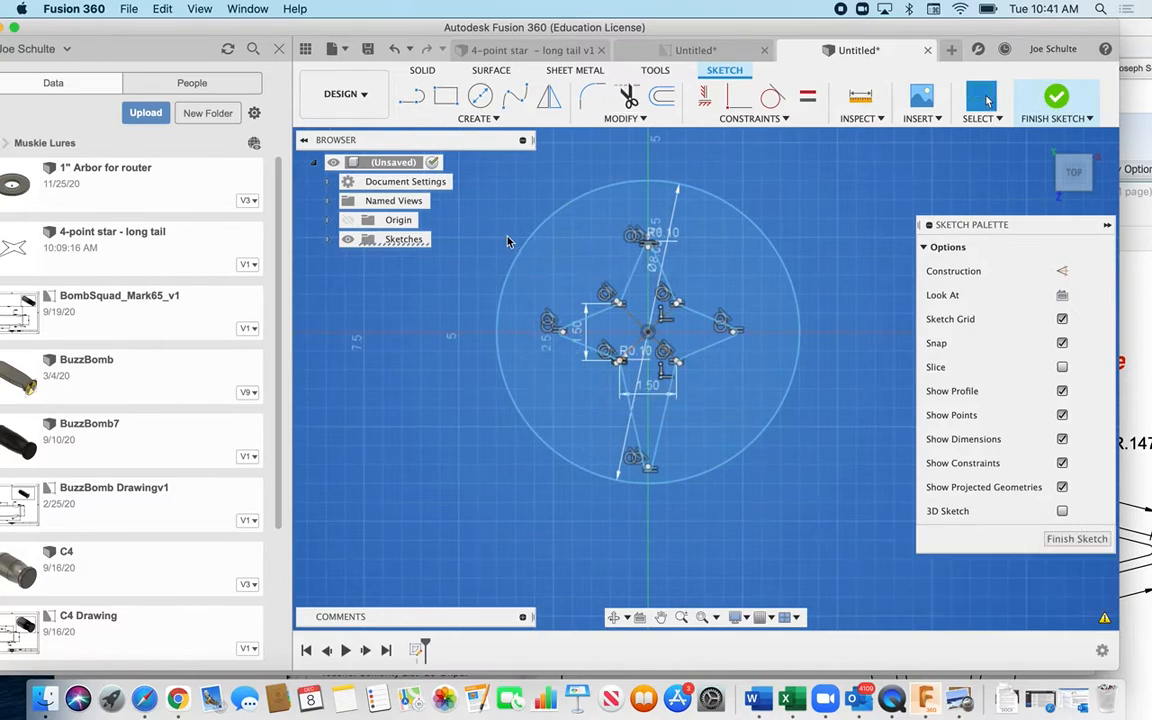
mouse_move(478, 170)
mouse_down()
mouse_move(792, 500)
mouse_move(851, 536)
mouse_up()
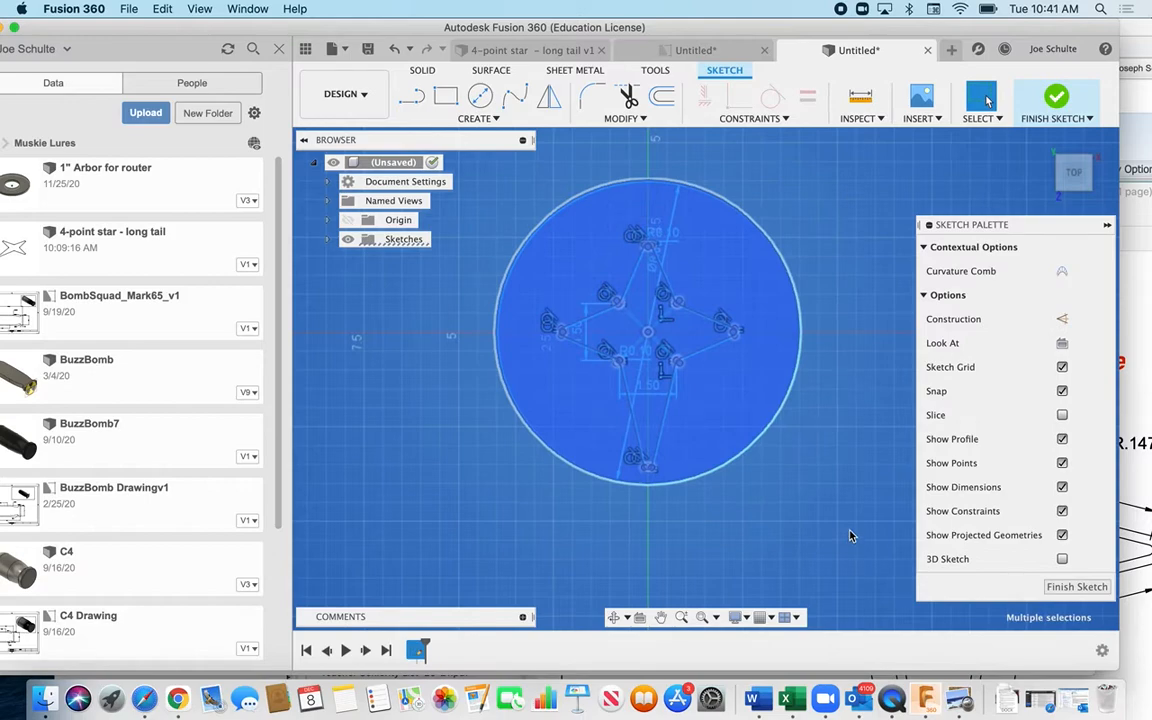
click(763, 369)
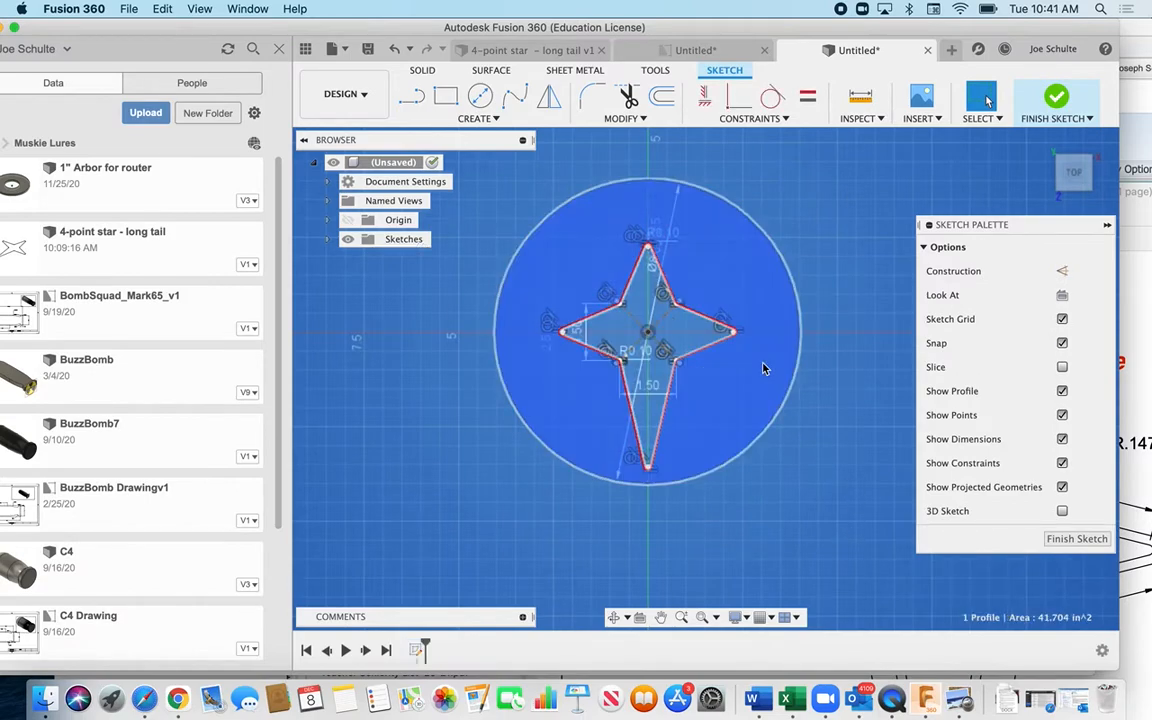
click(828, 314)
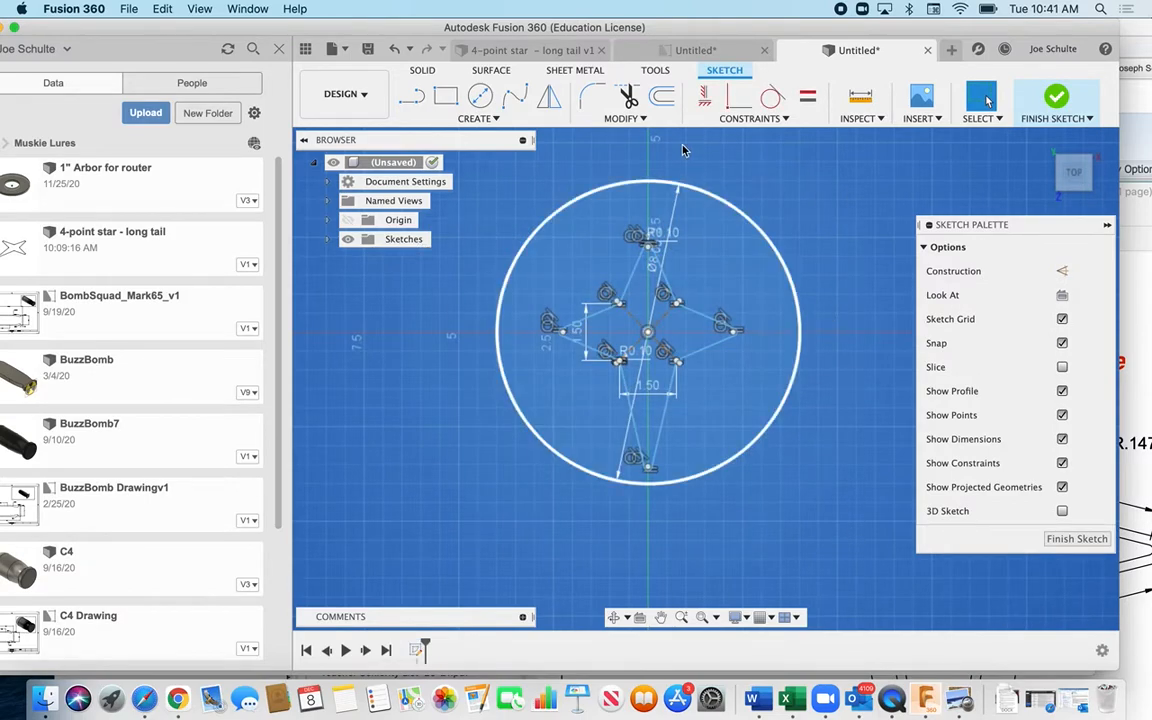
Trim away the 8 in circle around the star and the lower-right diagonal helper line inside it
click(633, 120)
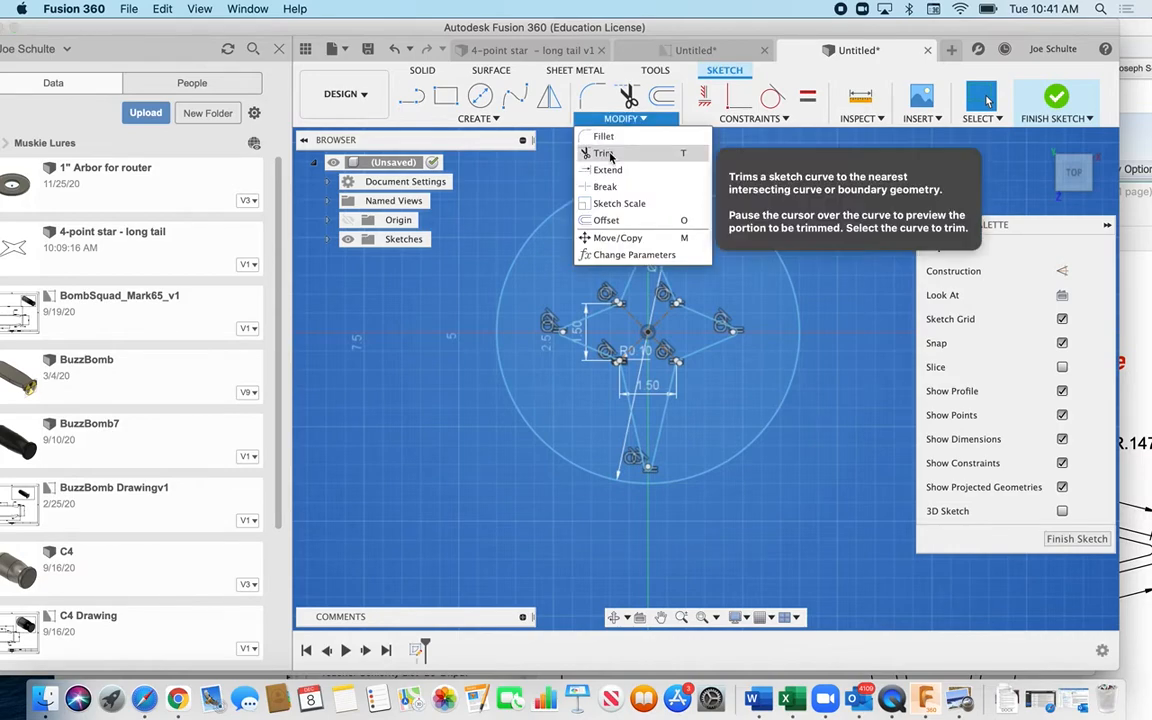
click(640, 184)
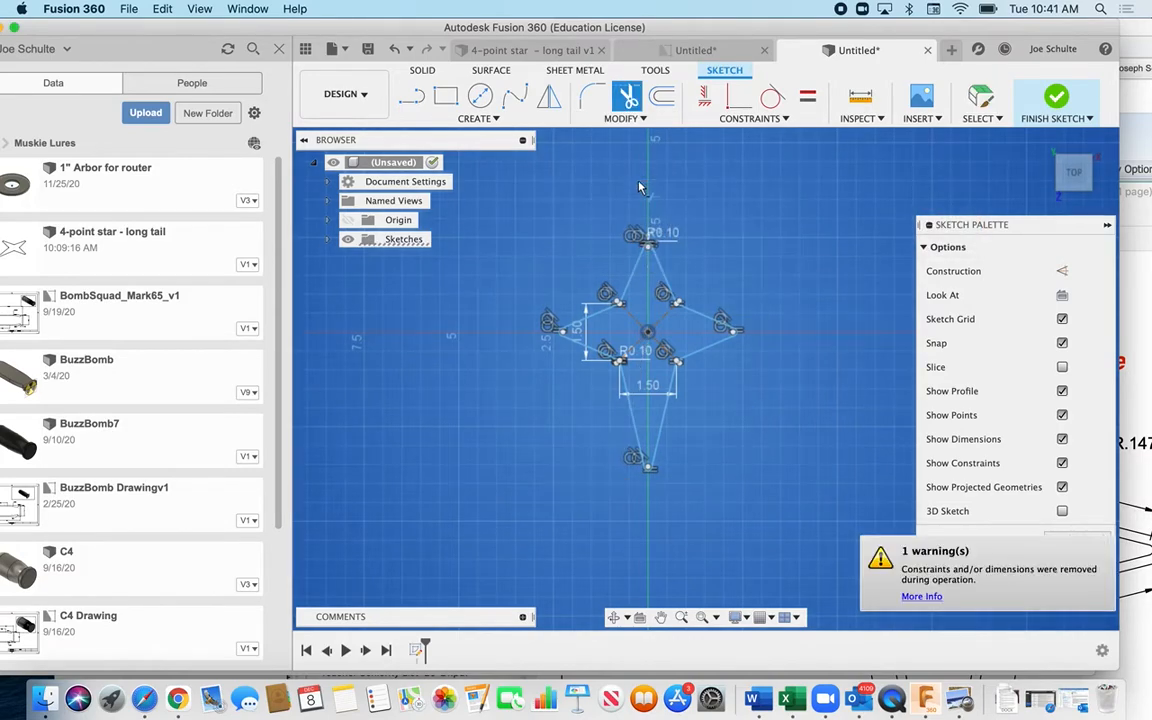
click(671, 356)
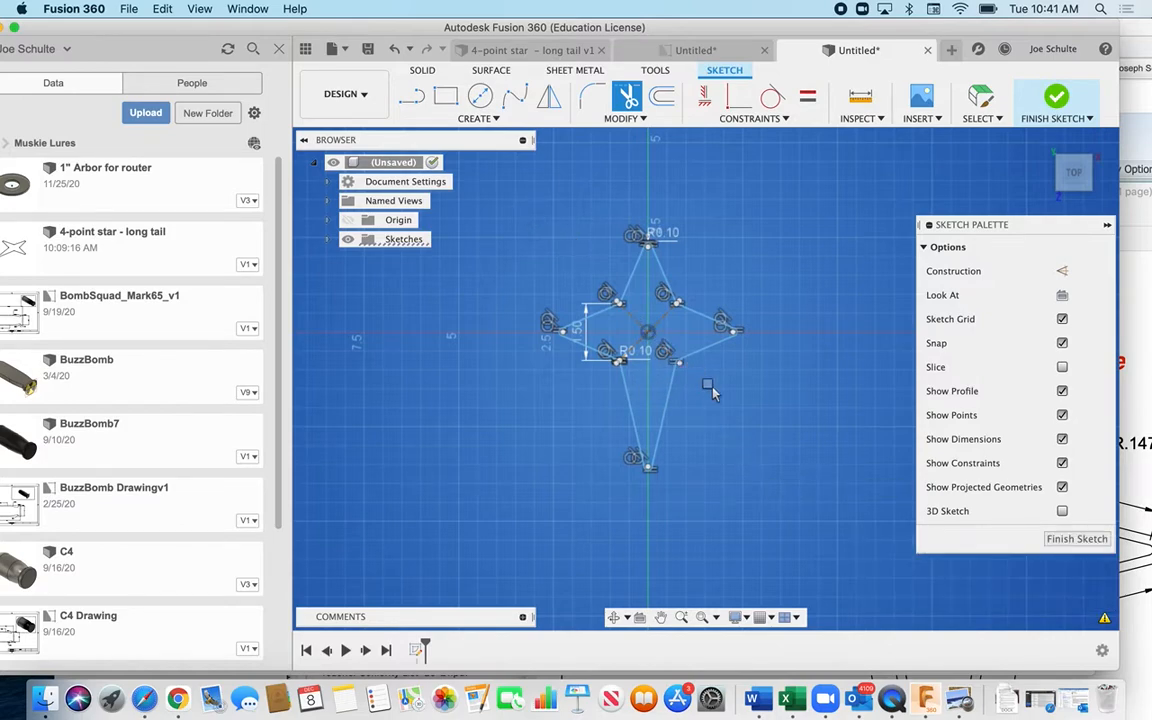
key(Escape)
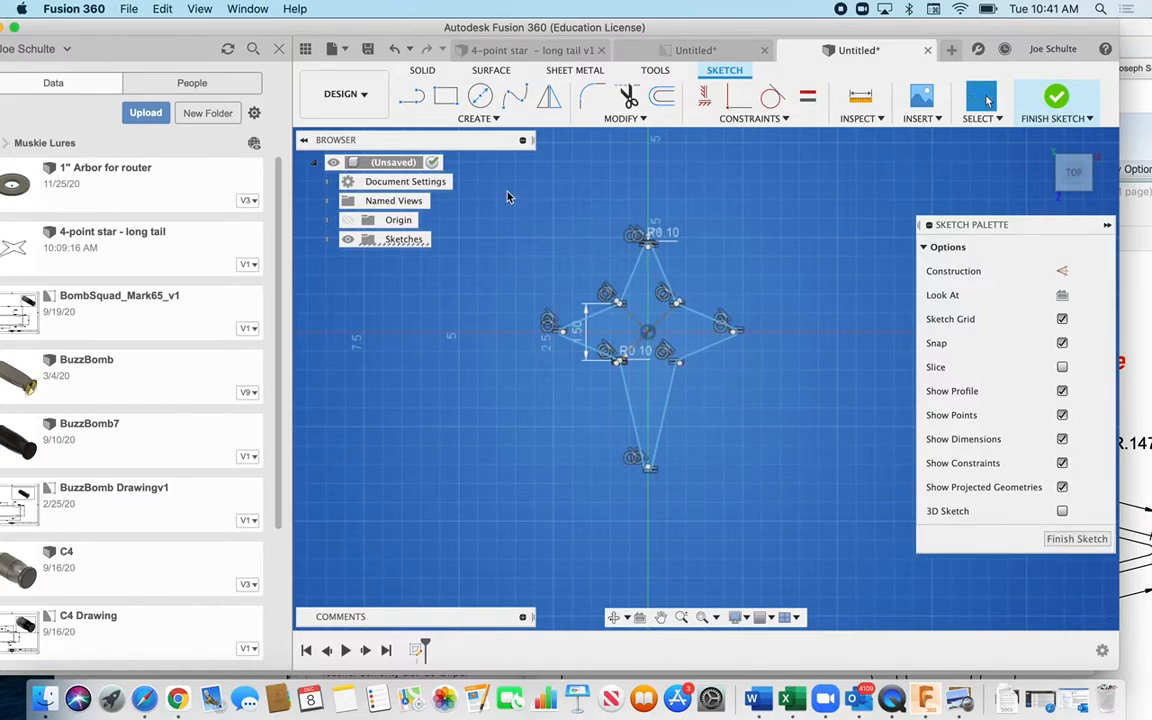
Measure the area and loop length of the star profile
drag(505, 188, 792, 521)
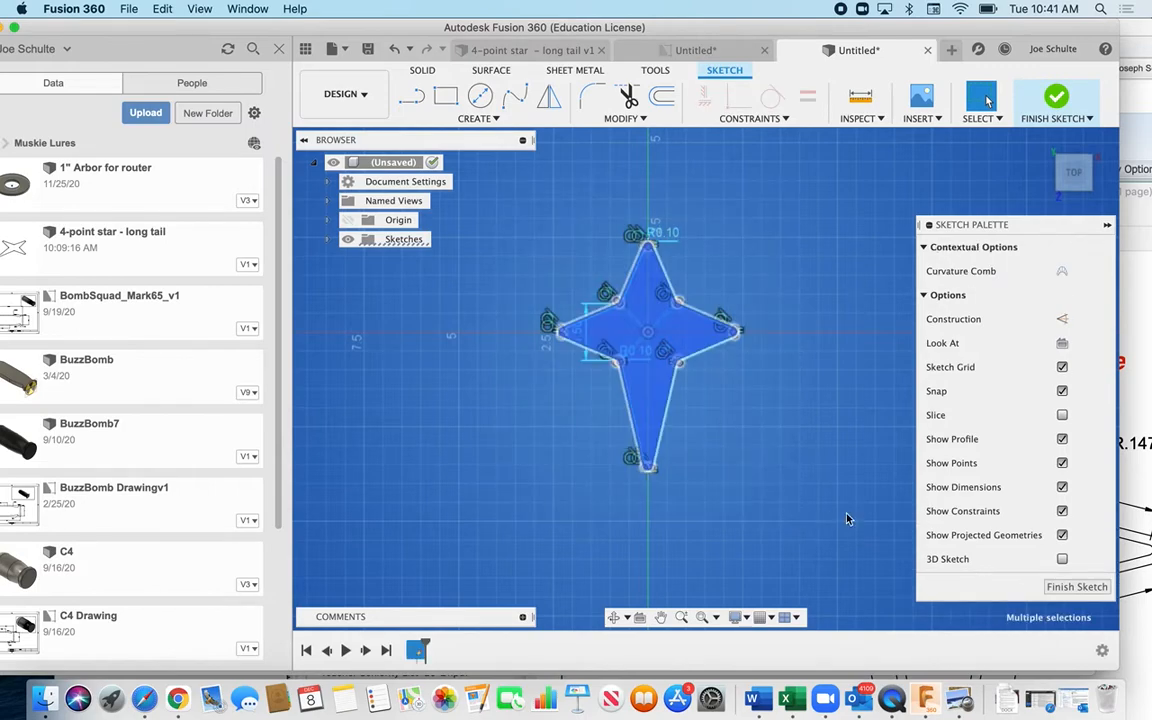
click(861, 97)
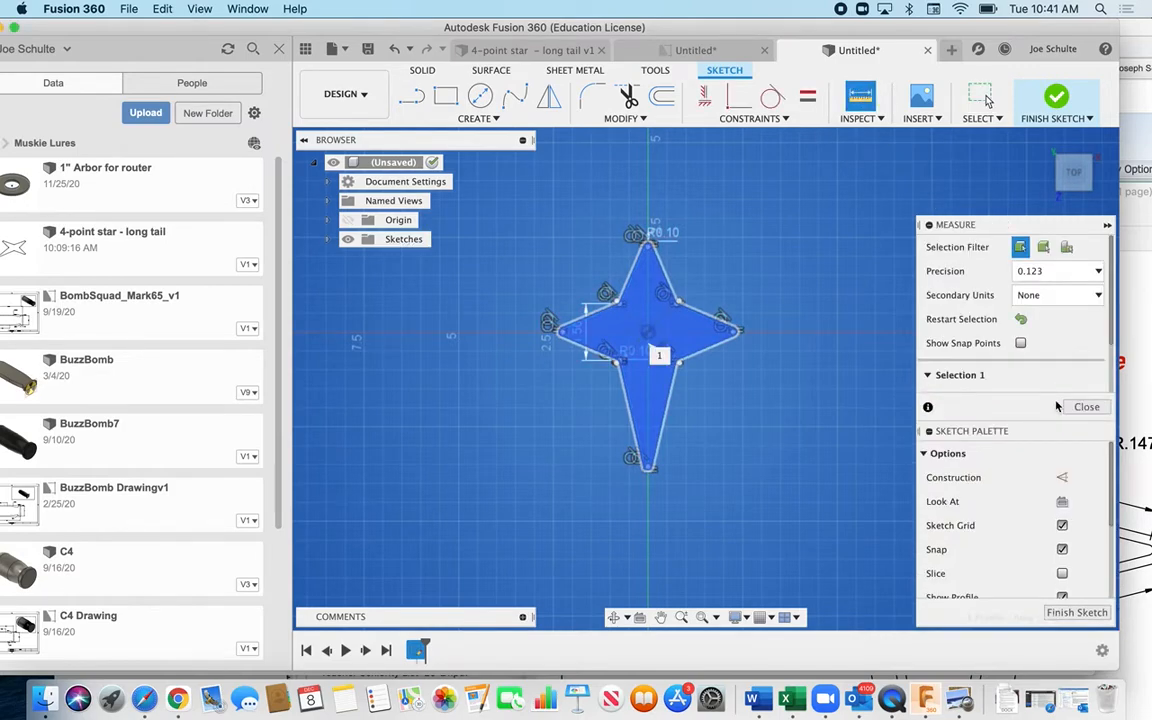
scroll(1003, 435, down, 5)
scroll(988, 345, down, 3)
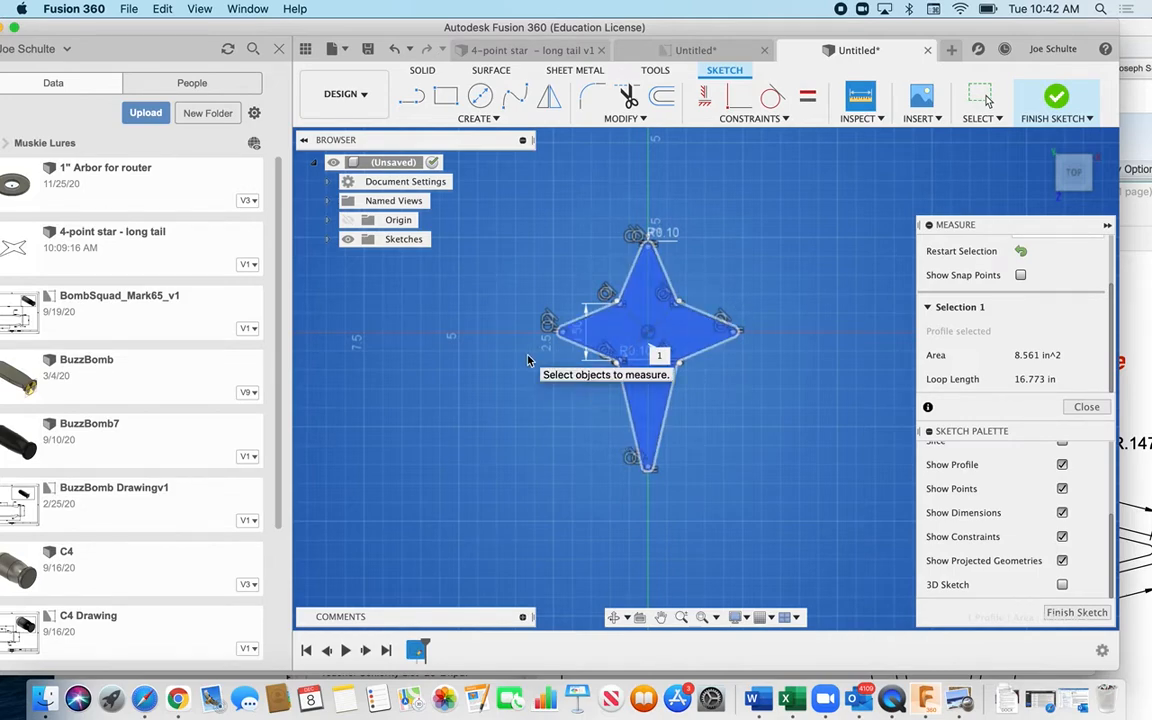
click(542, 251)
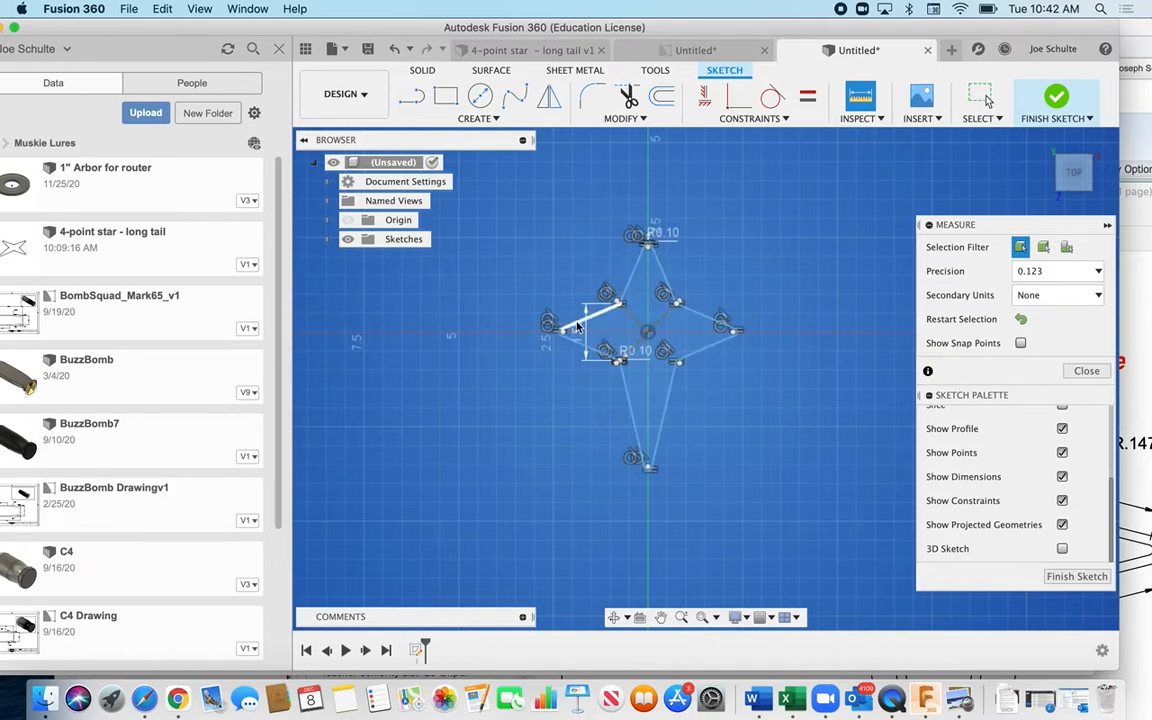
Start a solid Pipe using the star's closed outline as its chained path
click(474, 119)
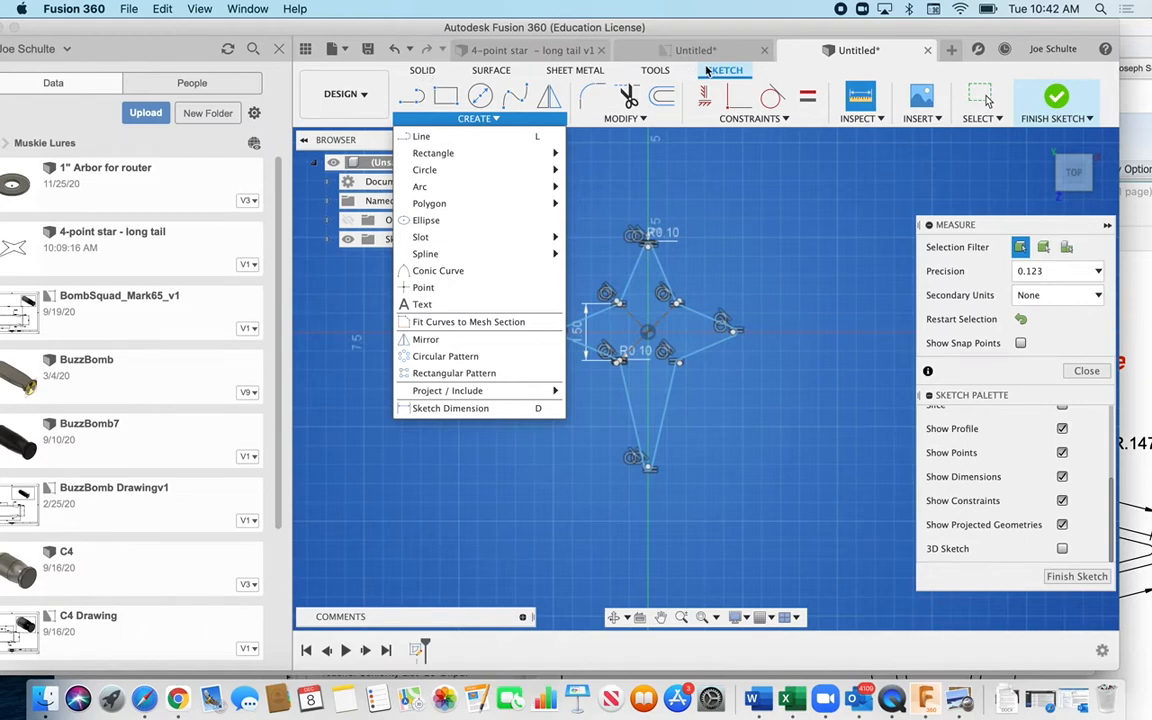
click(422, 74)
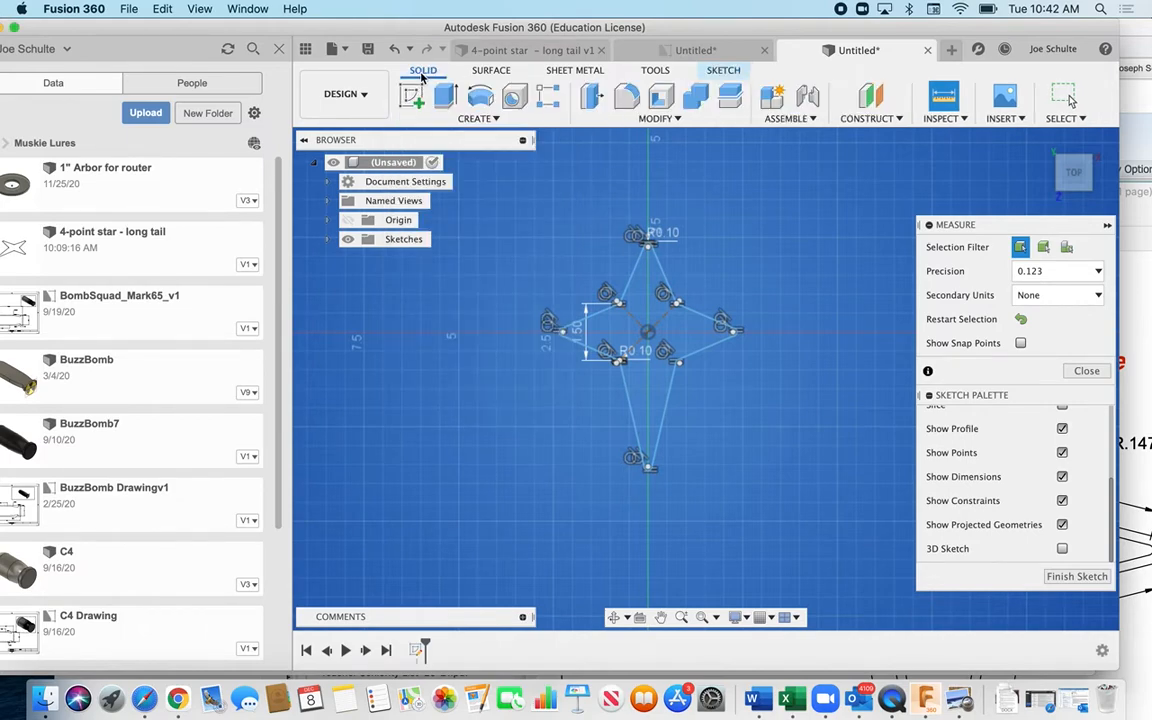
click(477, 117)
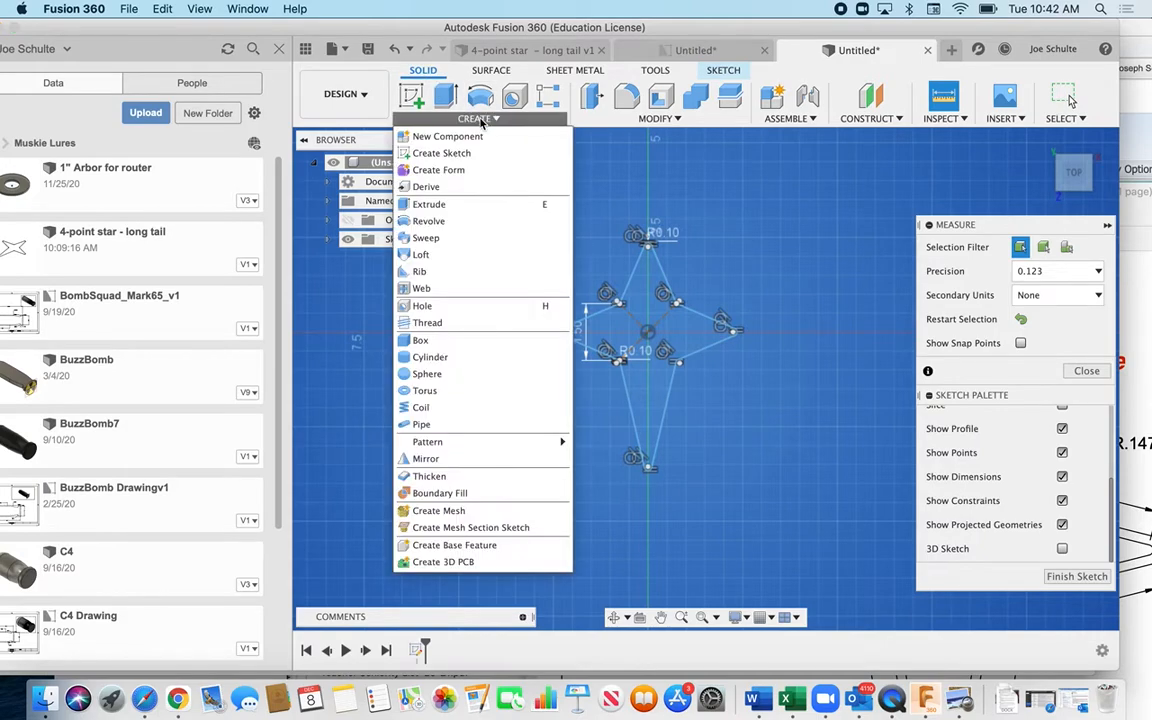
click(421, 424)
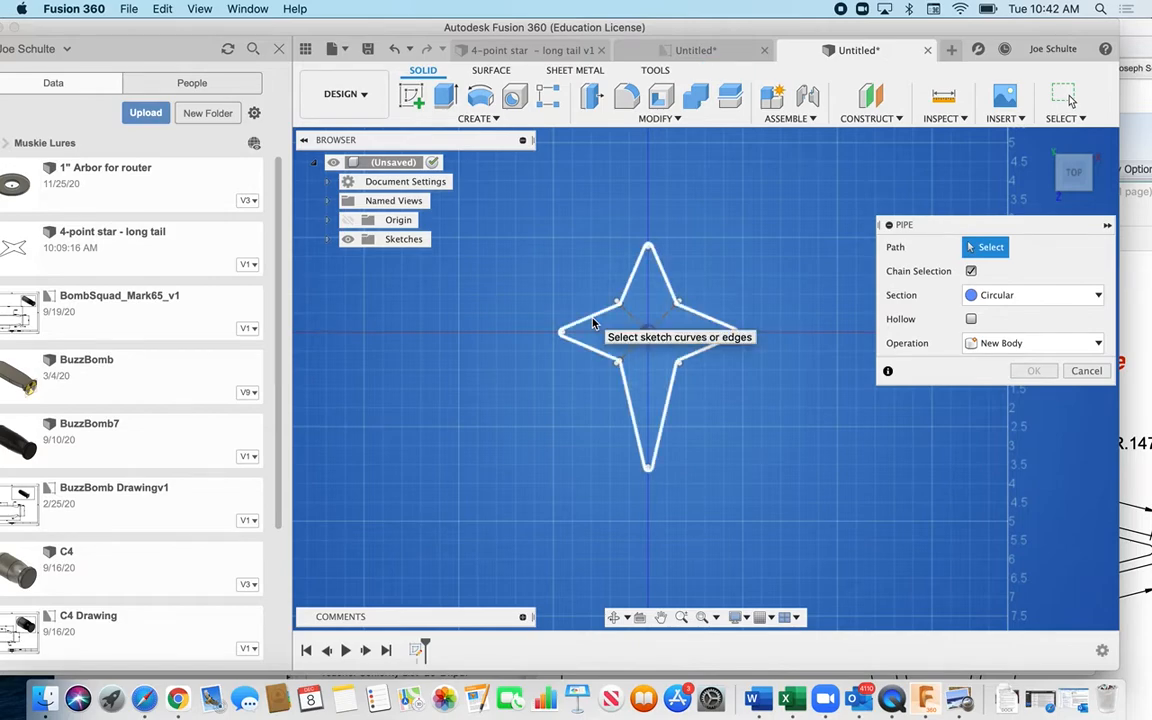
click(593, 323)
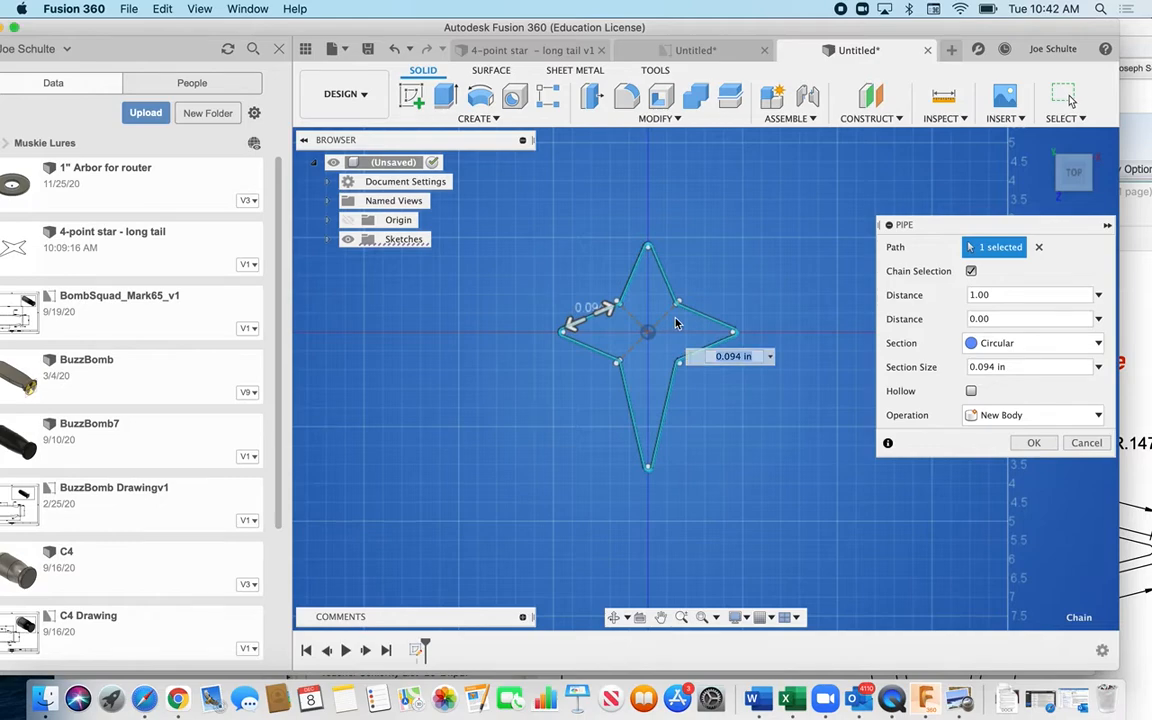
Set the circular pipe's section size to 1/16 in and create it as a new body
scroll(677, 323, up, 5)
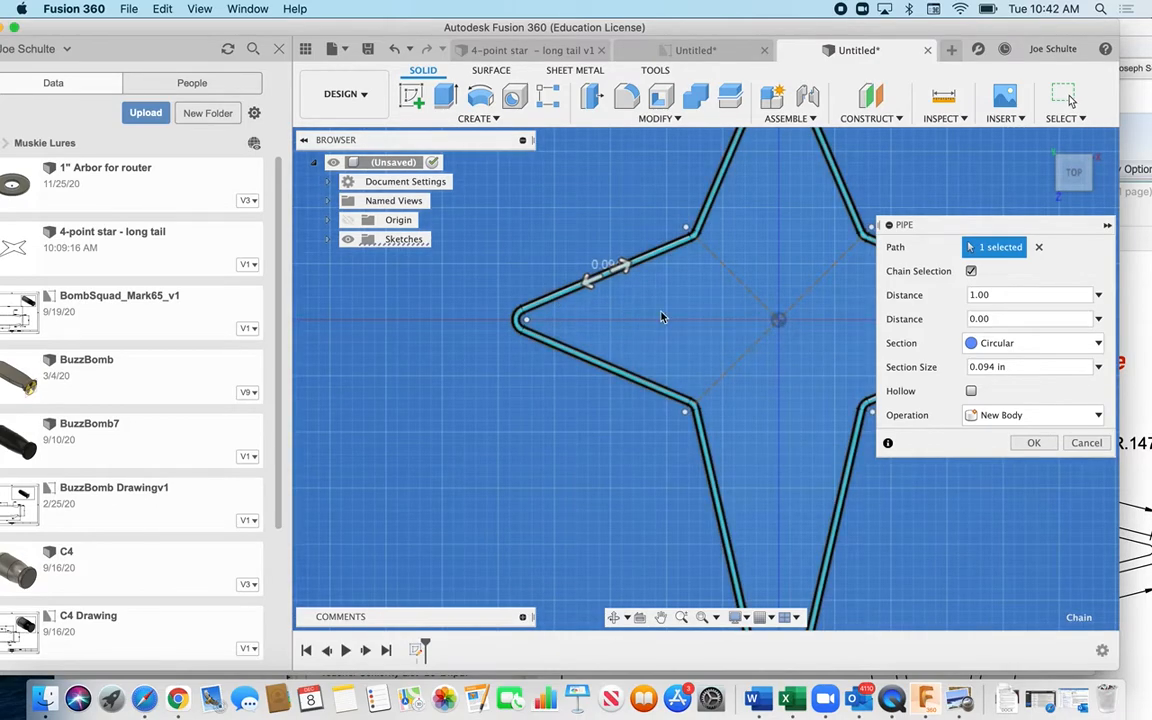
click(996, 367)
drag(996, 367, 935, 370)
text(1/)
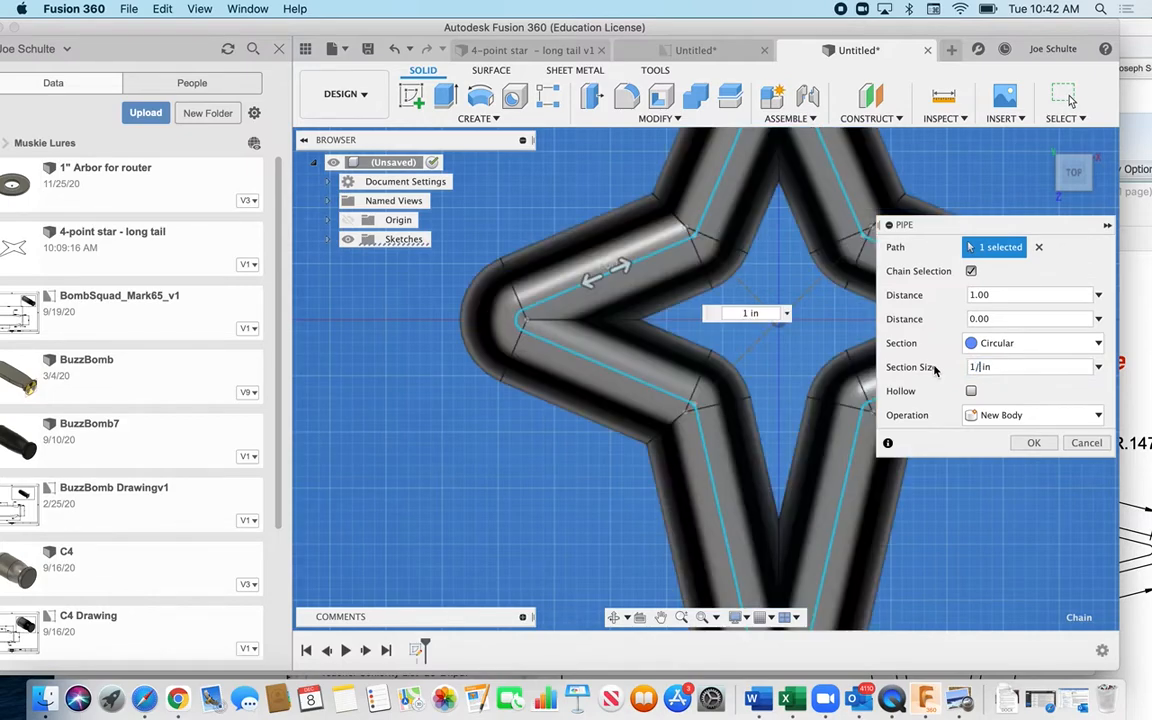
text(16)
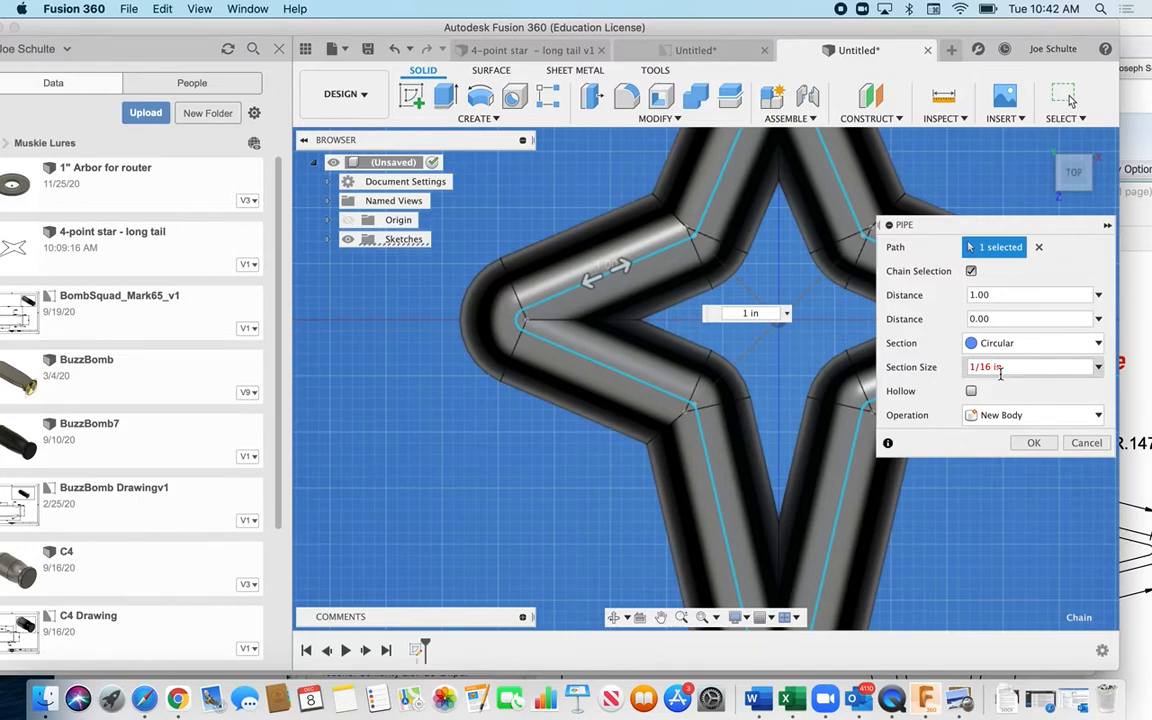
key(Delete)
key(Delete)
key(Delete)
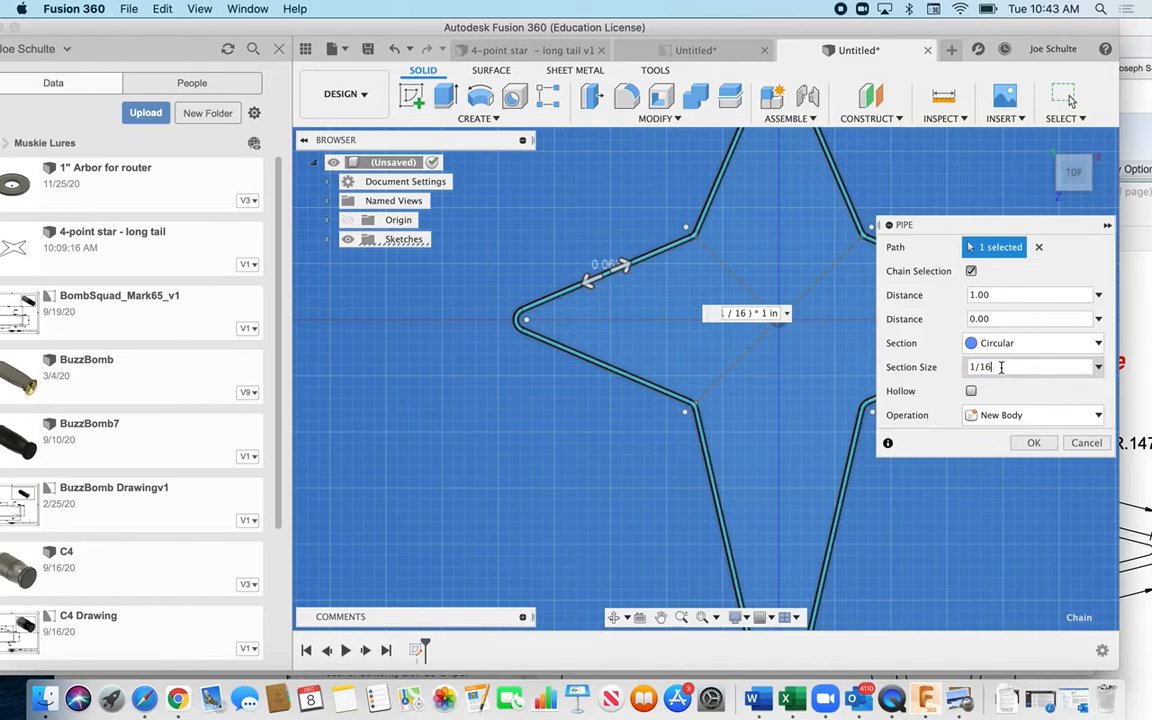
click(1035, 443)
Start saving the design and name it 4_point_star_.0625dia
middle_drag(763, 411, 730, 434)
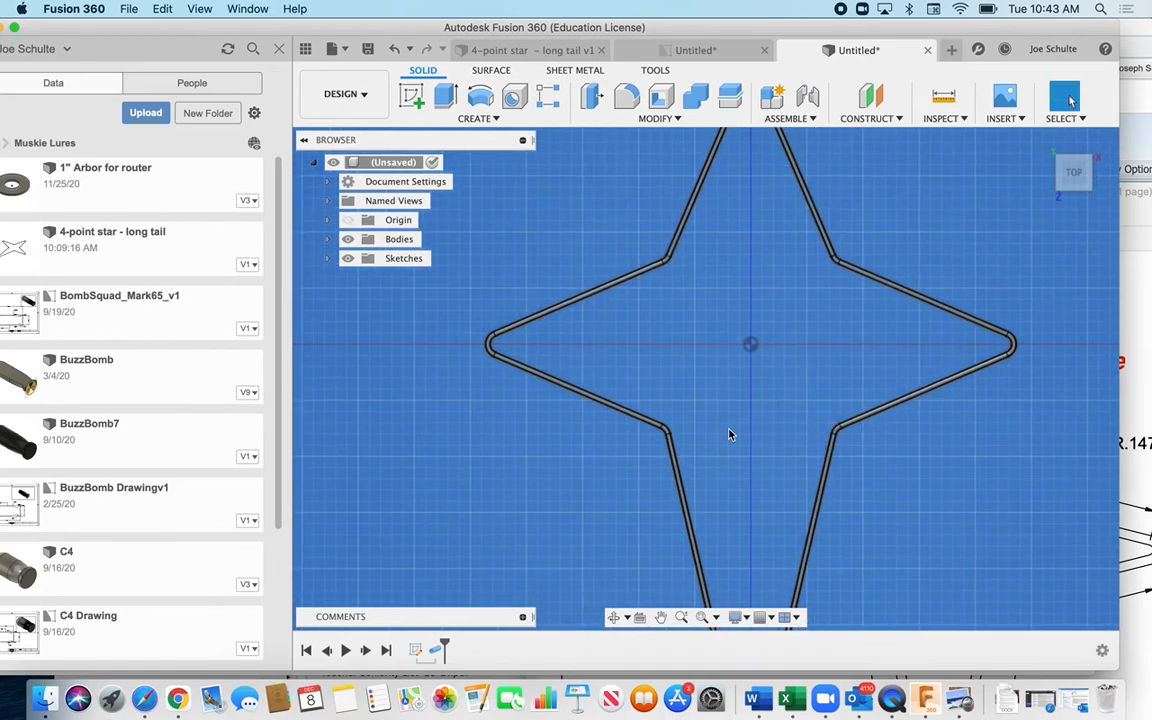
scroll(729, 434, down, 5)
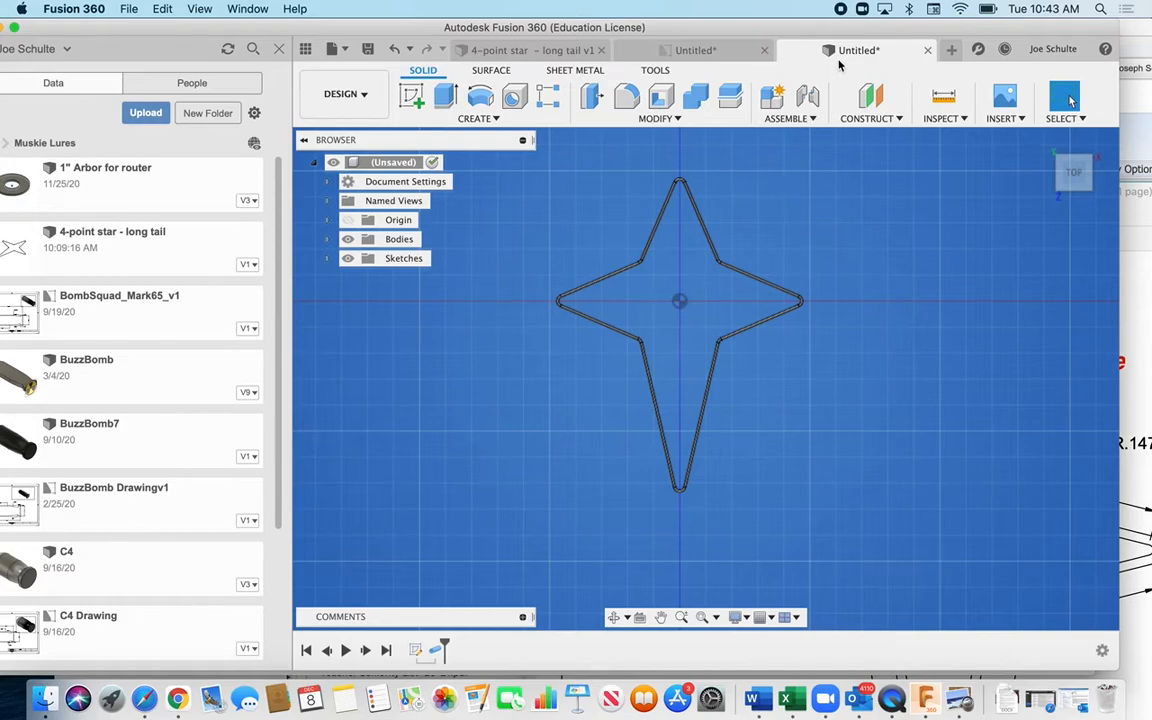
click(368, 50)
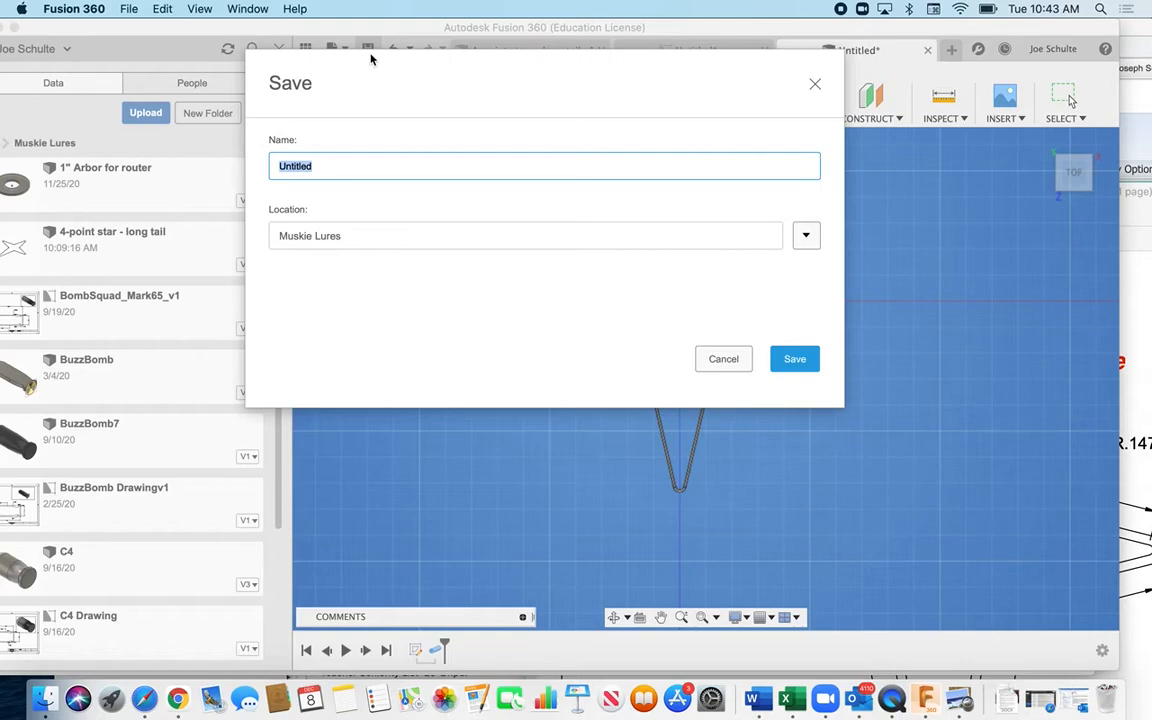
text(4_point_star)
text(_.0625dia)
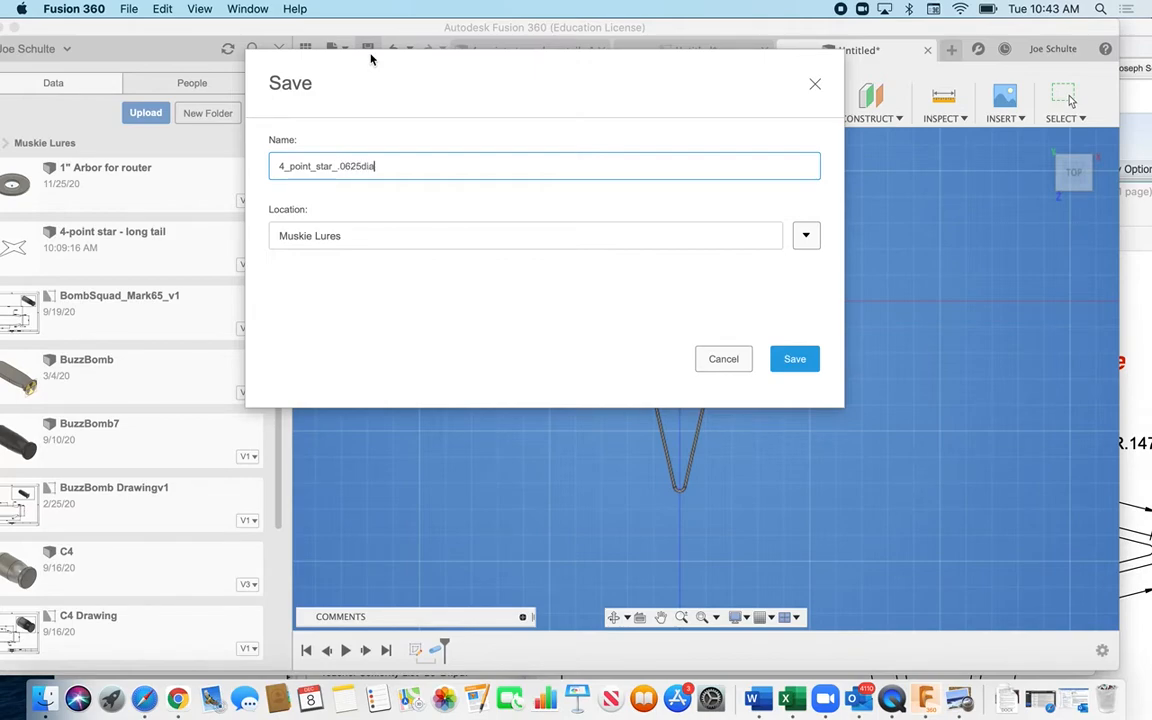
Choose the Metal Art Sculpture project as the location and save the design there
click(806, 236)
scroll(352, 470, down, 2)
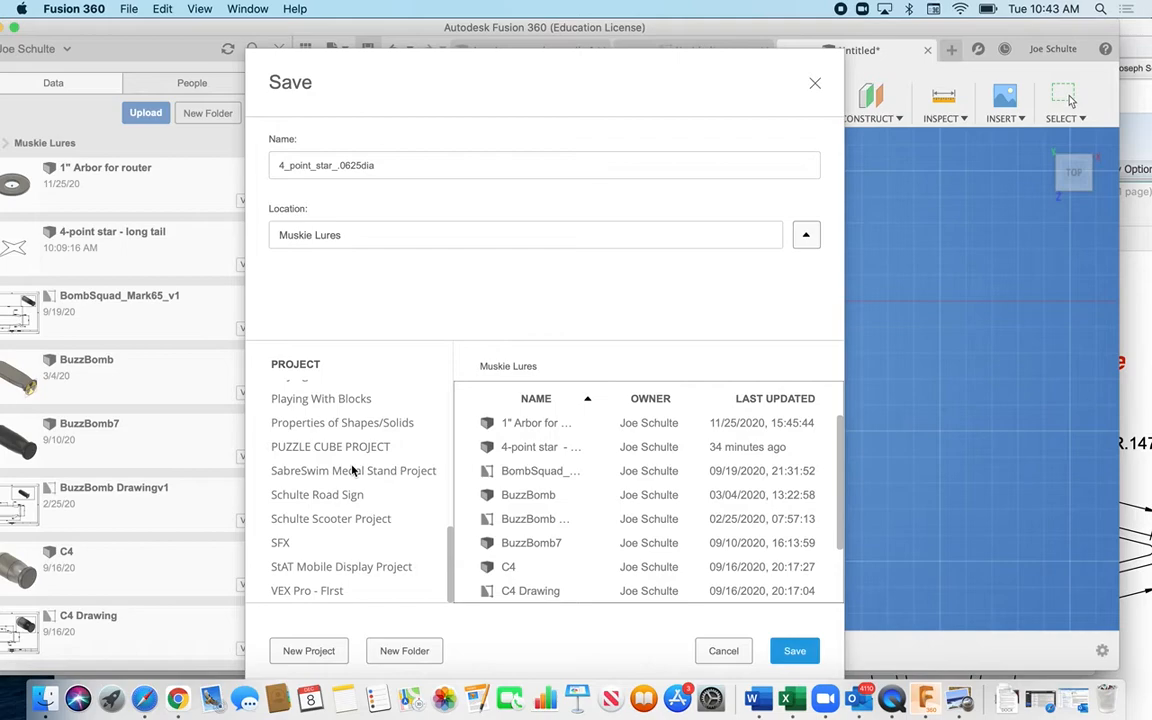
scroll(352, 470, up, 8)
scroll(352, 470, down, 3)
scroll(352, 470, down, 3)
click(336, 497)
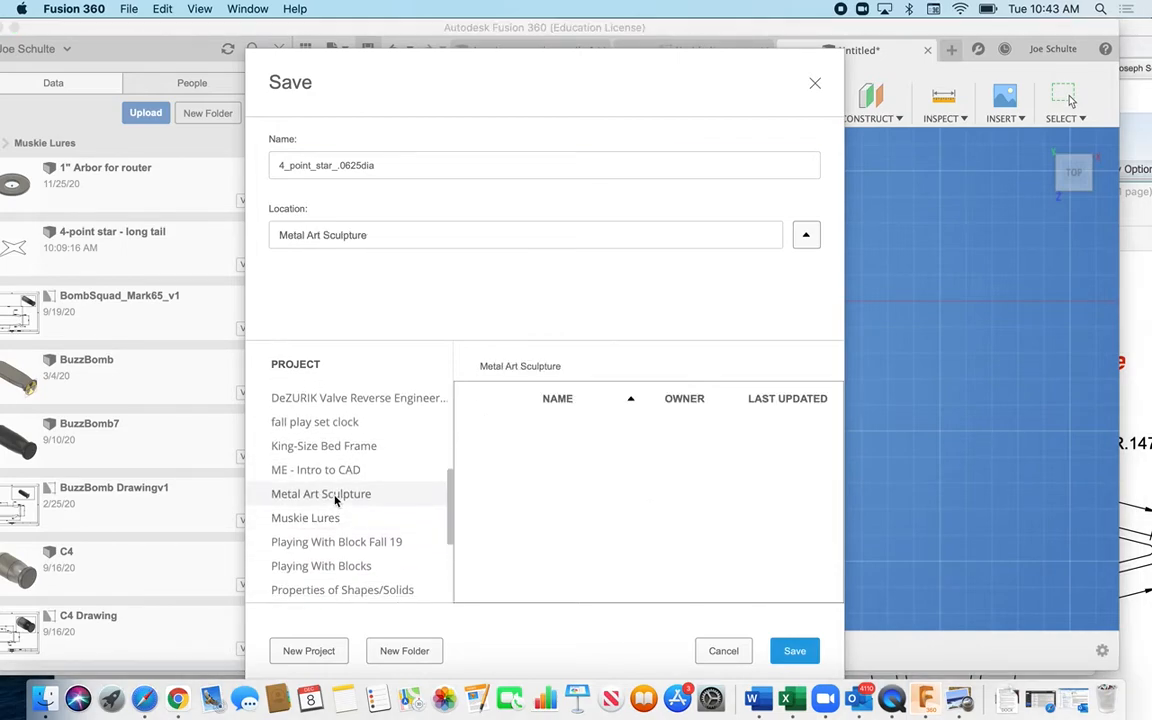
click(795, 651)
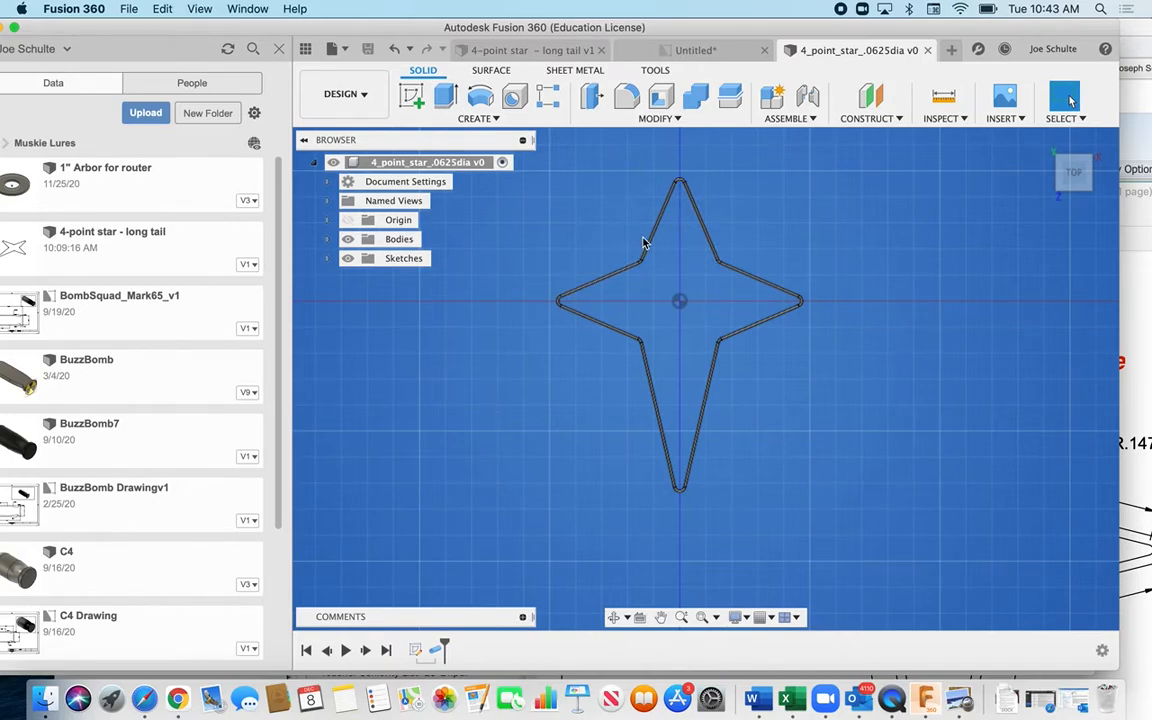
Create a new drawing from the design, built from scratch to ASME in inches on an A (11in x 8.5in) sheet
click(340, 51)
mouse_move(360, 122)
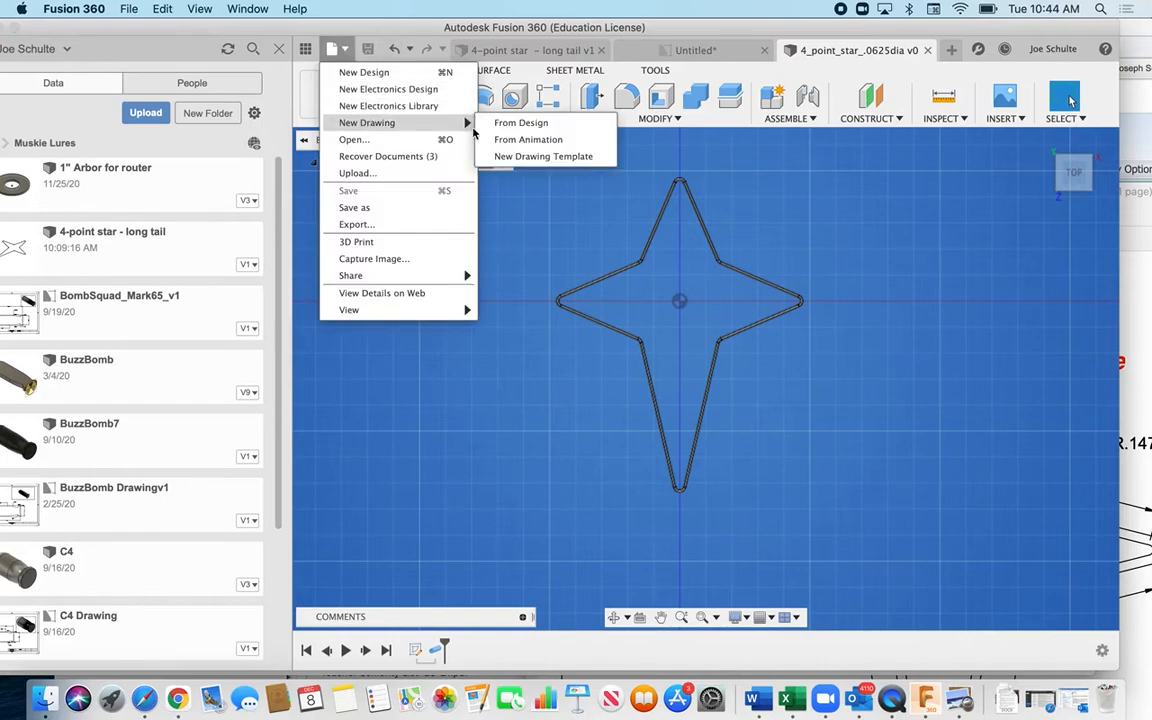
click(520, 123)
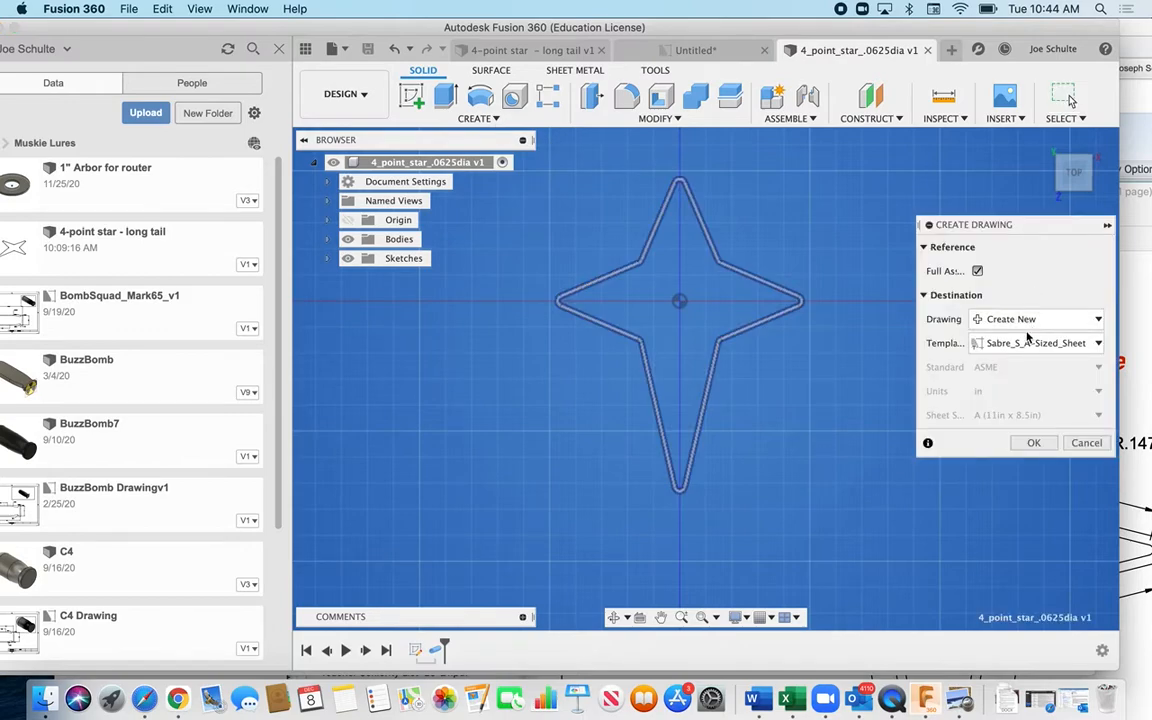
click(1025, 343)
click(1013, 365)
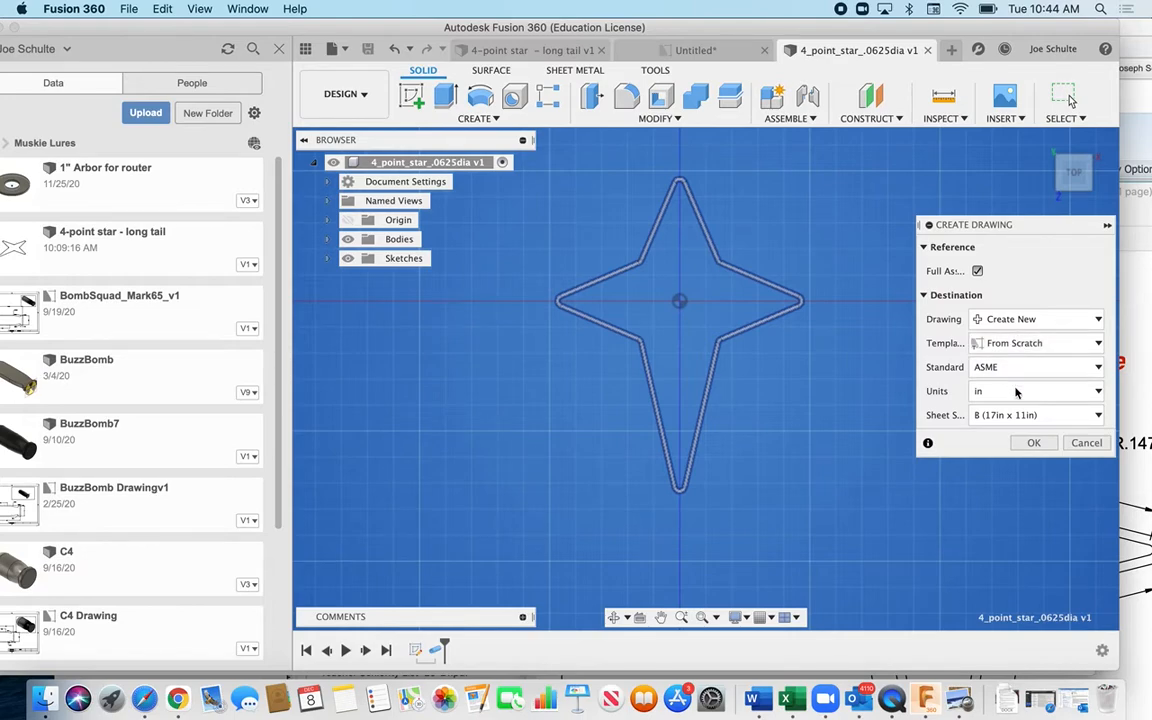
click(1021, 418)
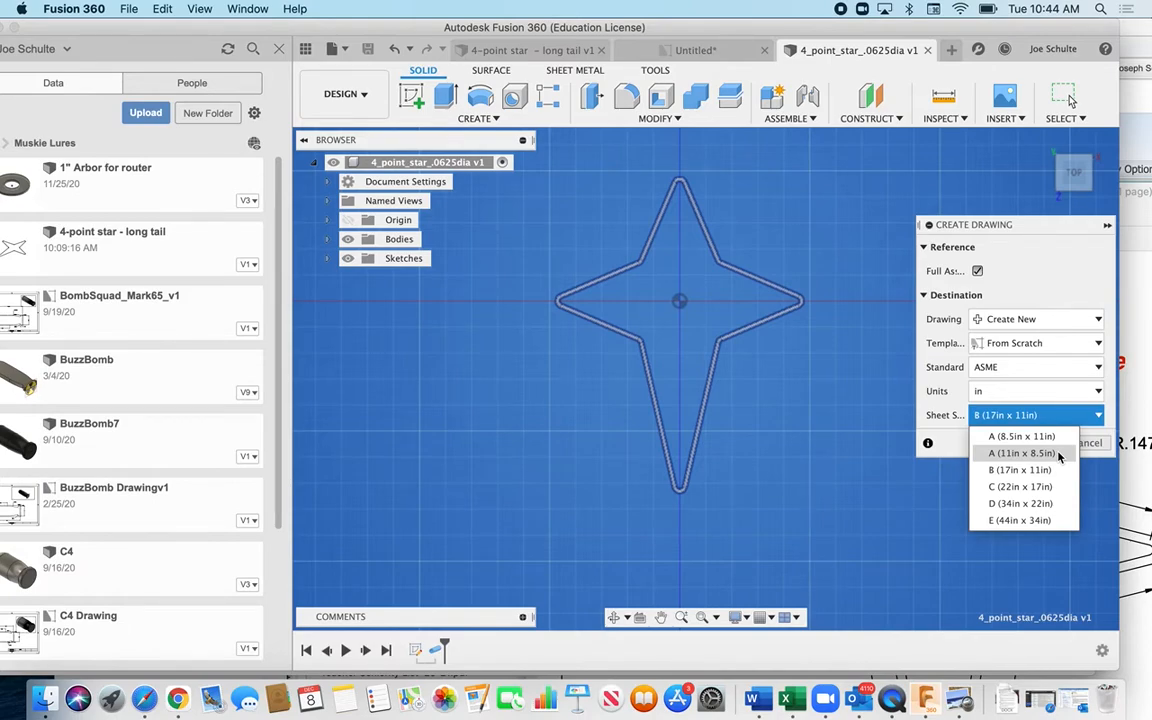
click(1060, 455)
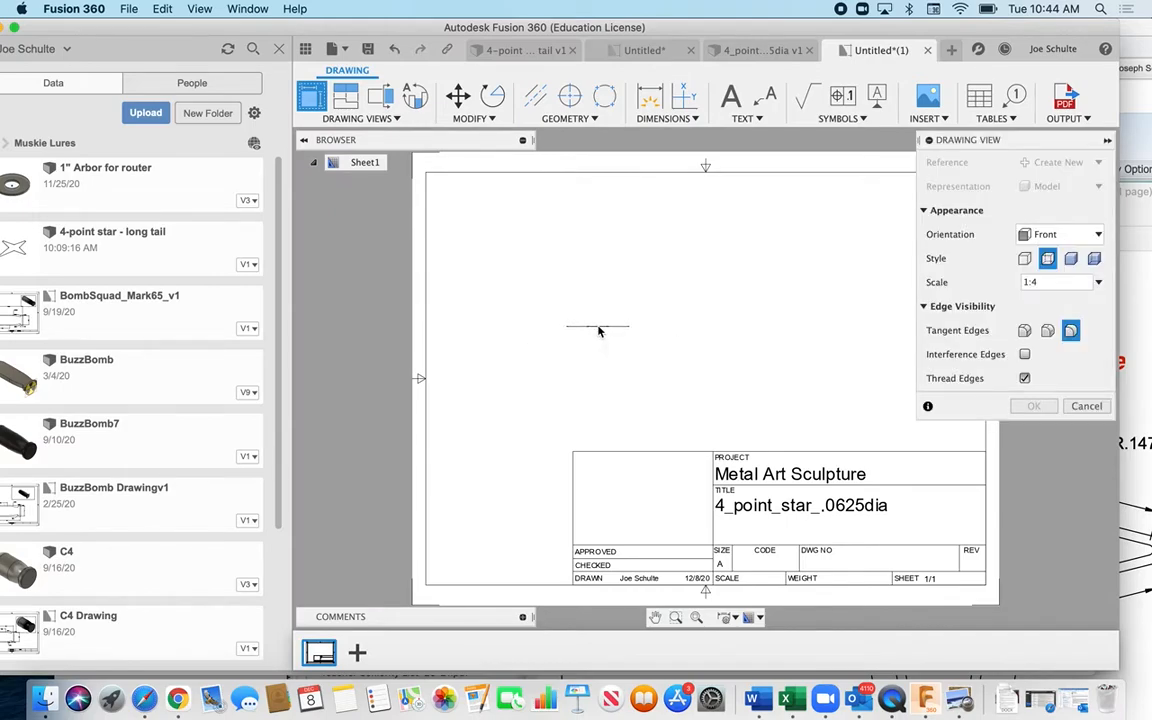
Place the star's base view on the sheet in the TOP orientation at 1:1 scale
click(1099, 235)
click(962, 254)
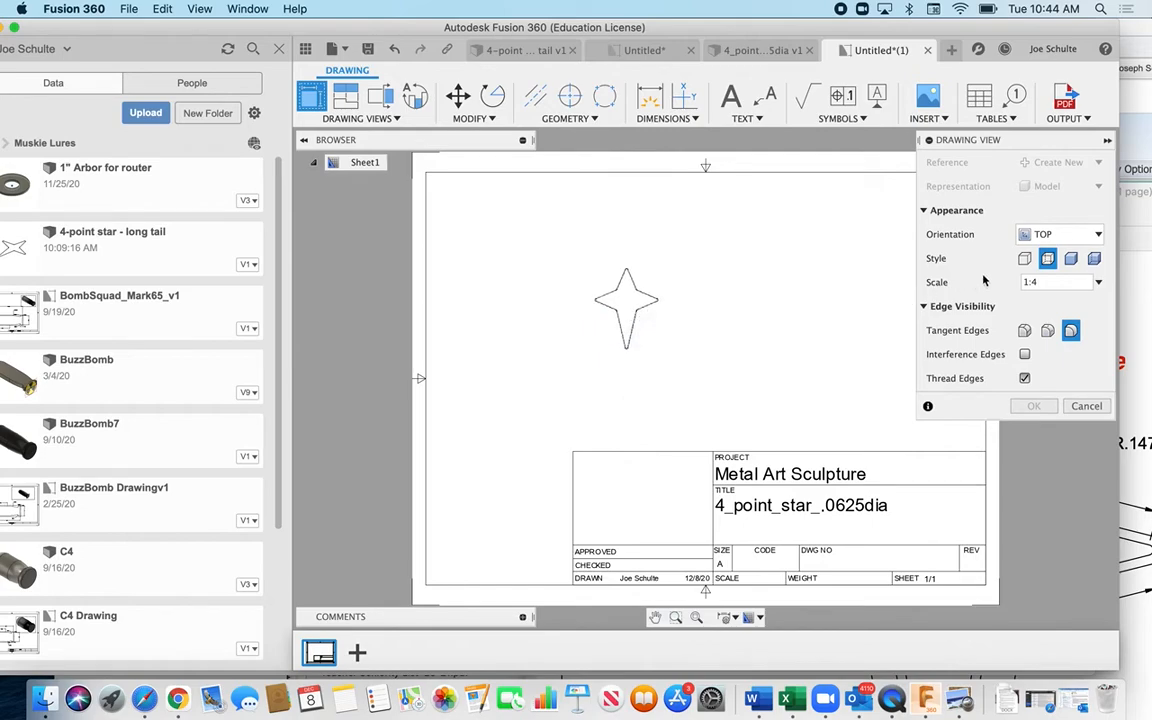
click(1099, 283)
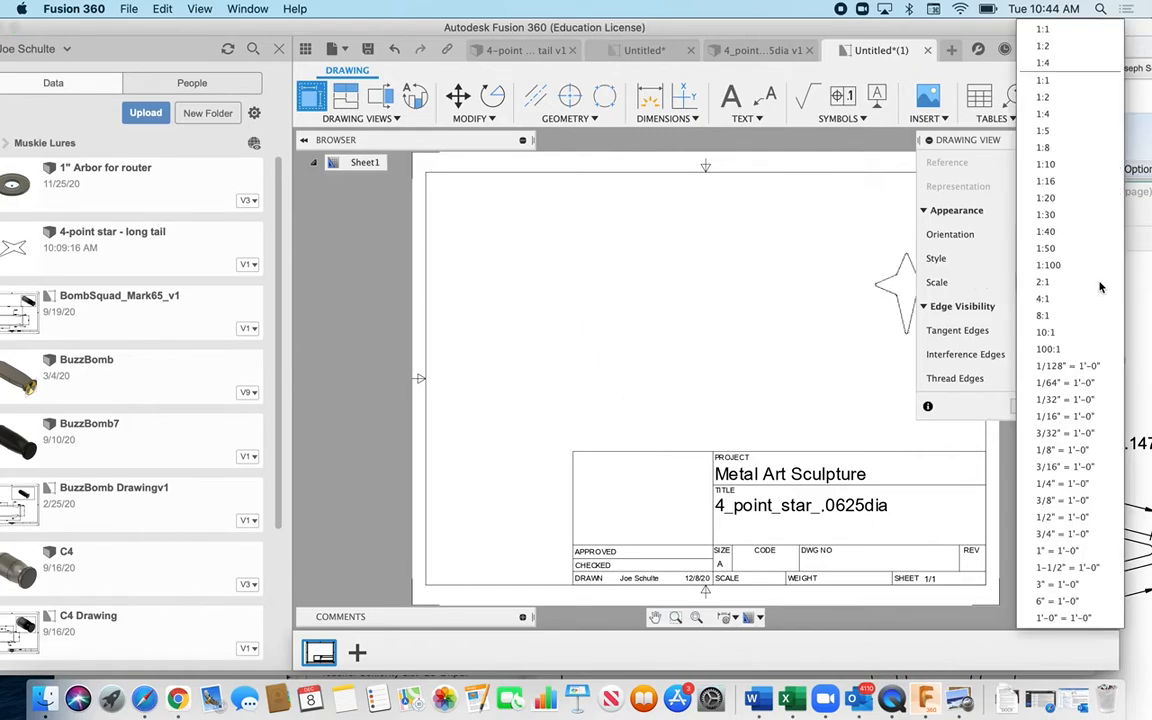
click(1042, 80)
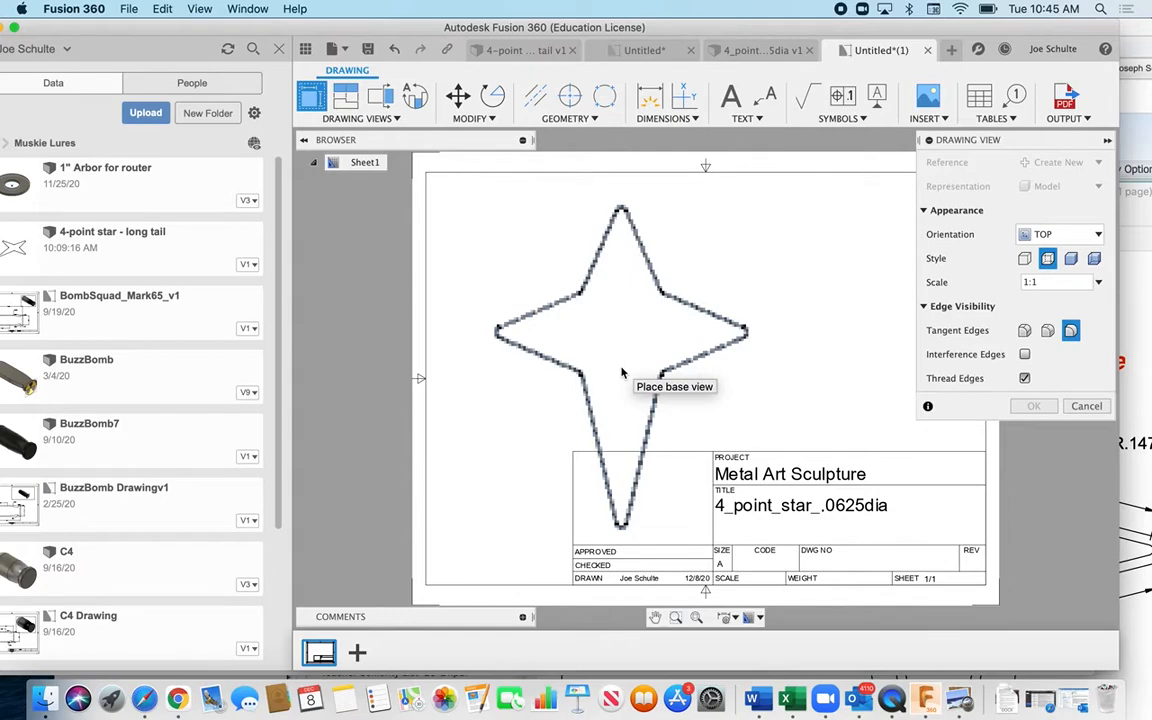
click(621, 371)
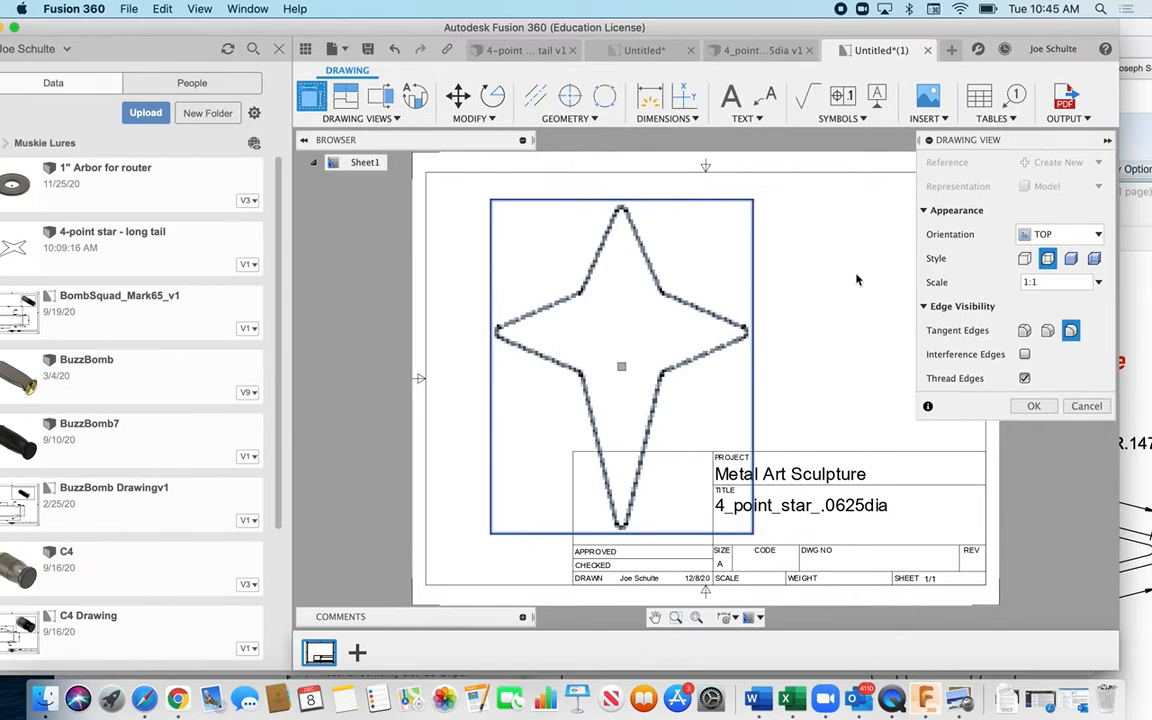
click(1032, 407)
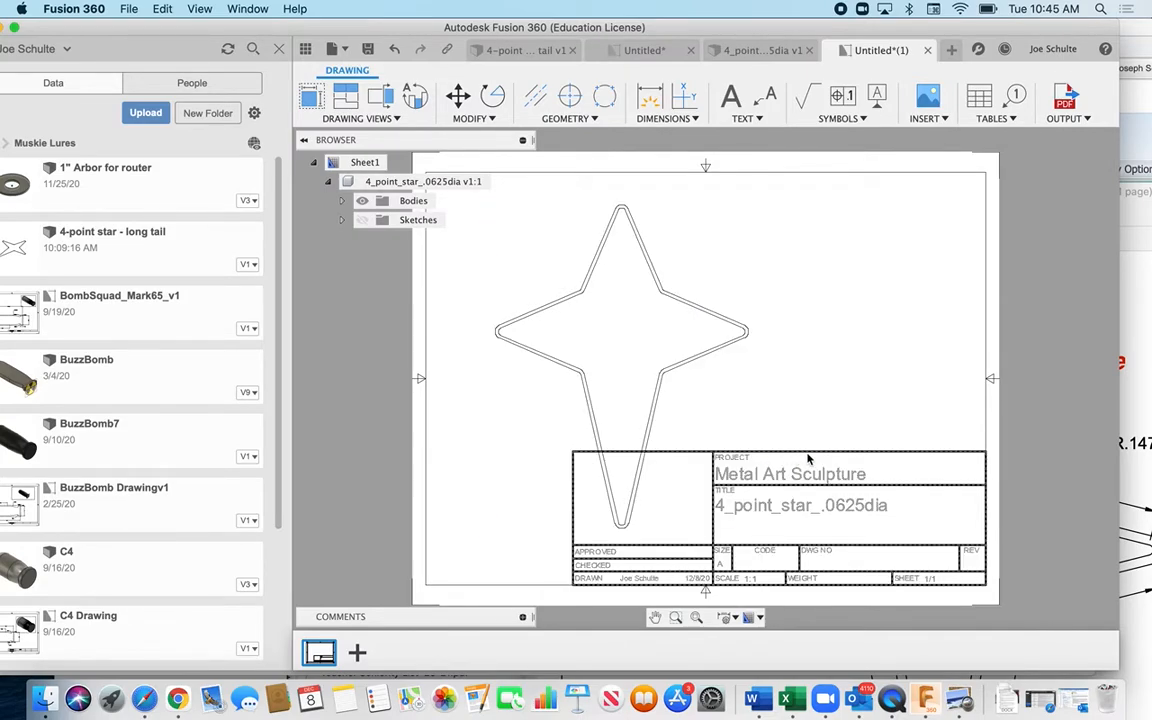
Turn off the display of the sheet's title block while keeping the border
click(759, 619)
mouse_move(768, 597)
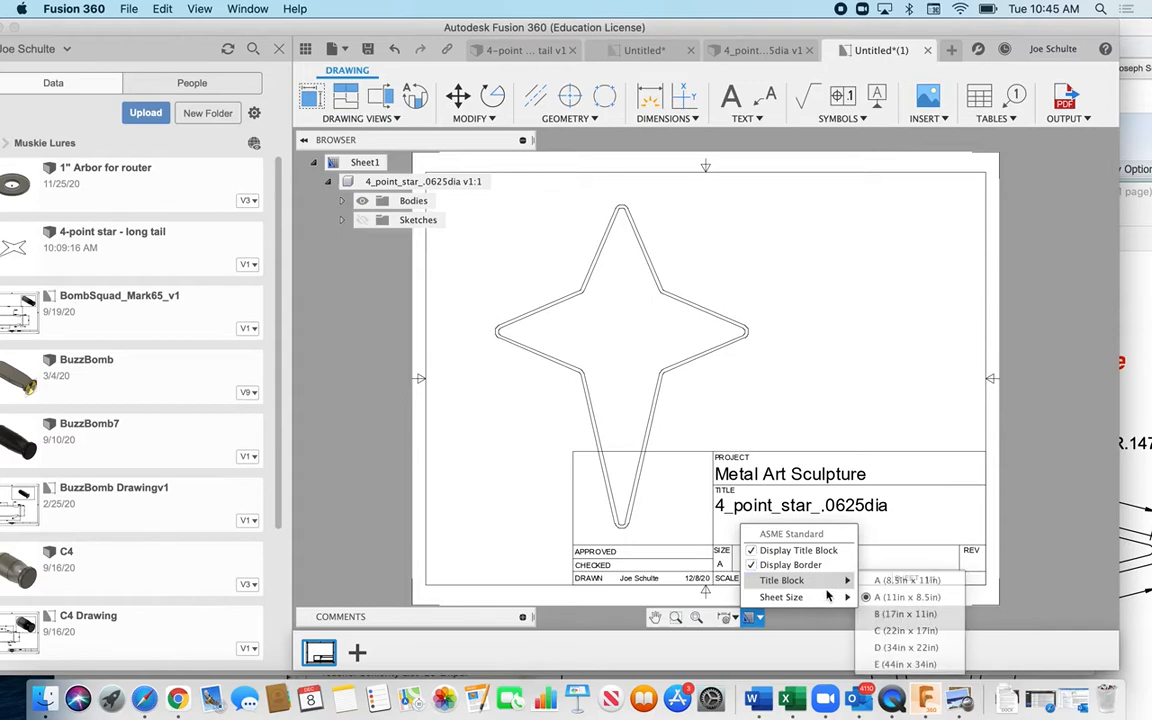
click(754, 552)
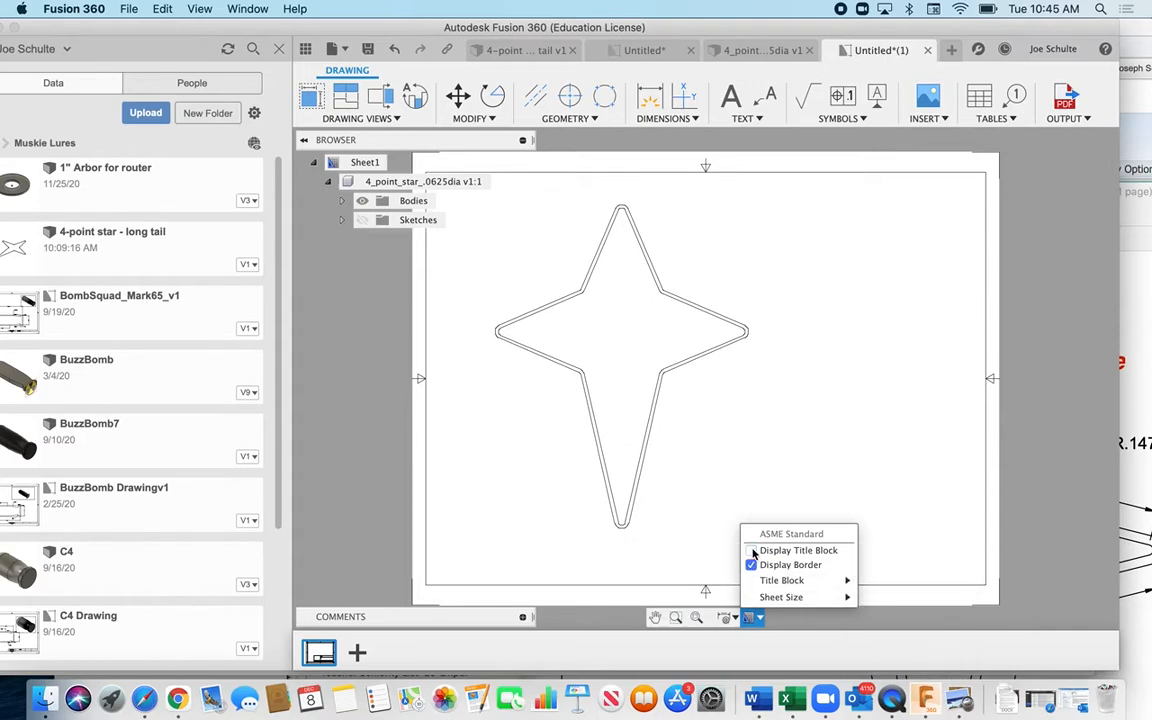
click(751, 506)
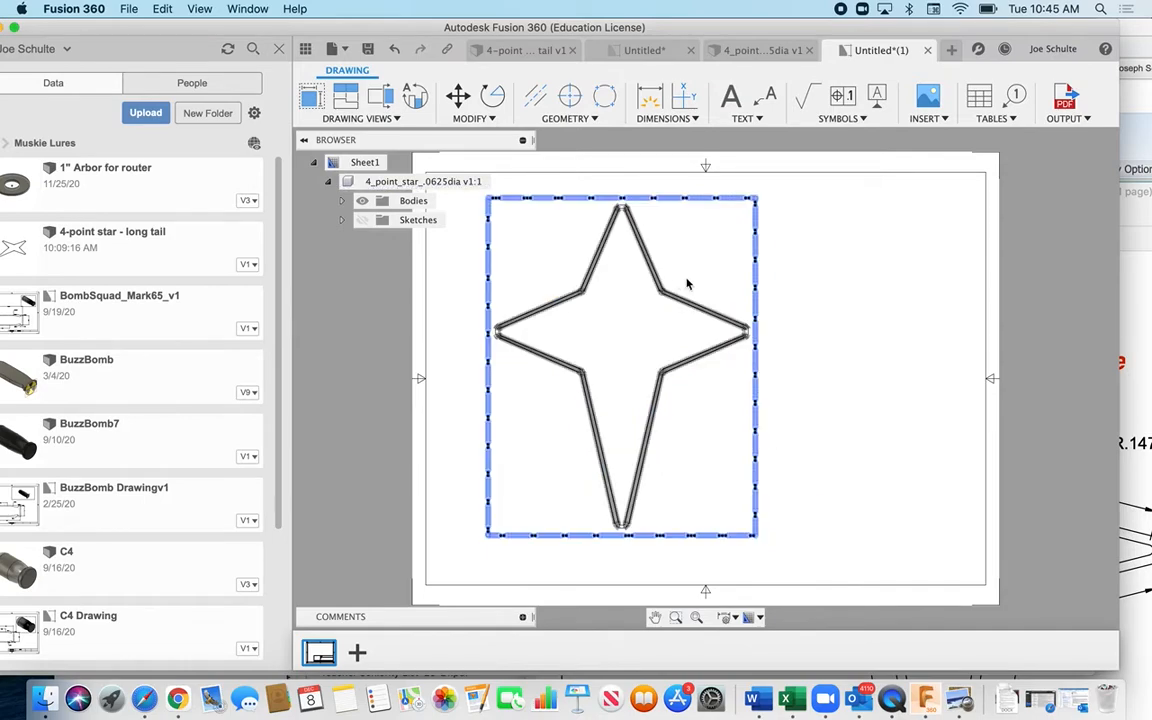
Insert an empty table and snap it into the lower-right corner of the sheet border
click(979, 96)
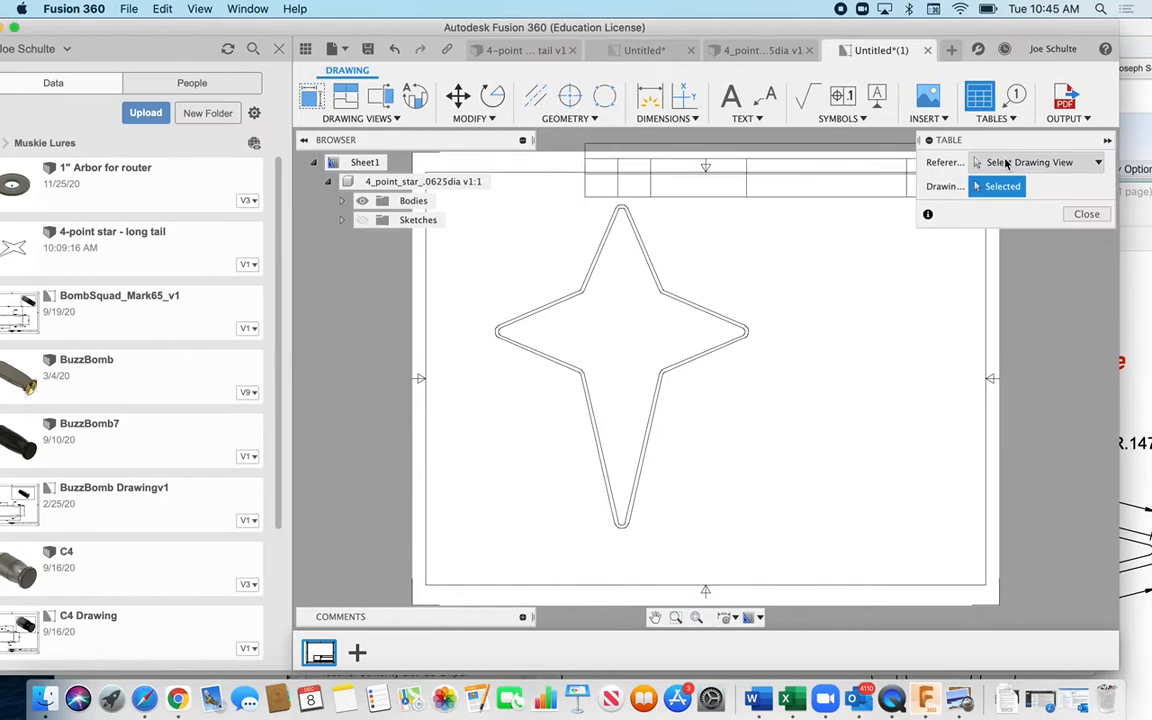
click(1040, 162)
click(1007, 203)
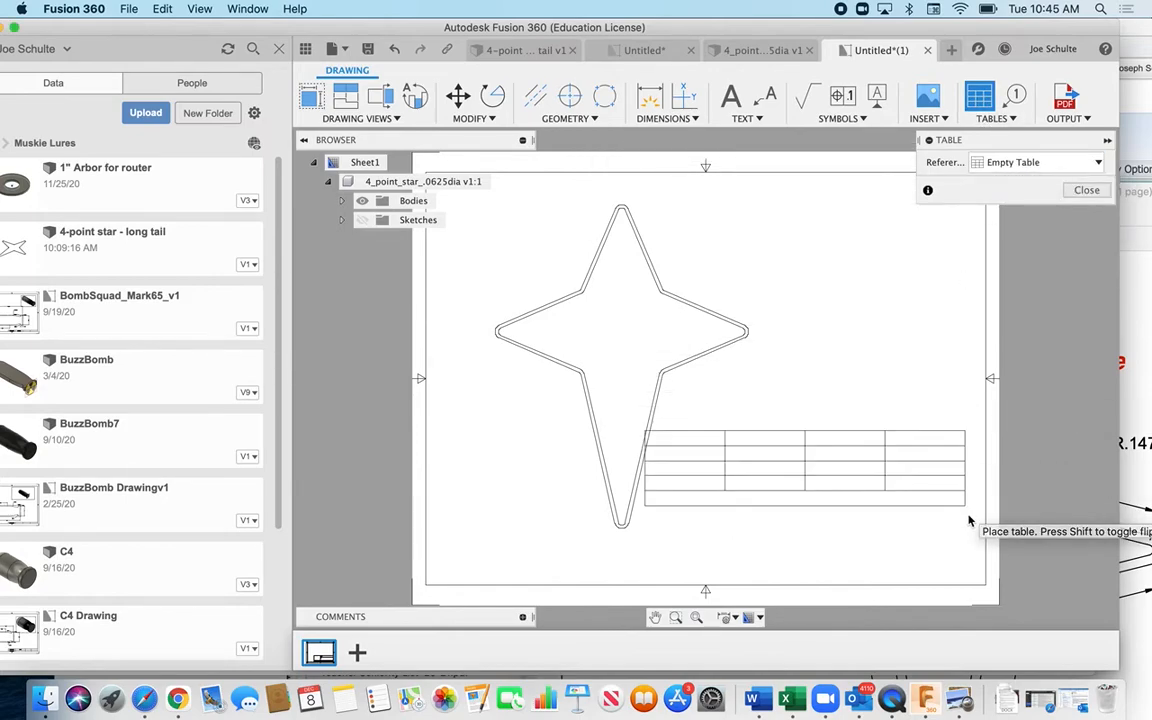
click(985, 583)
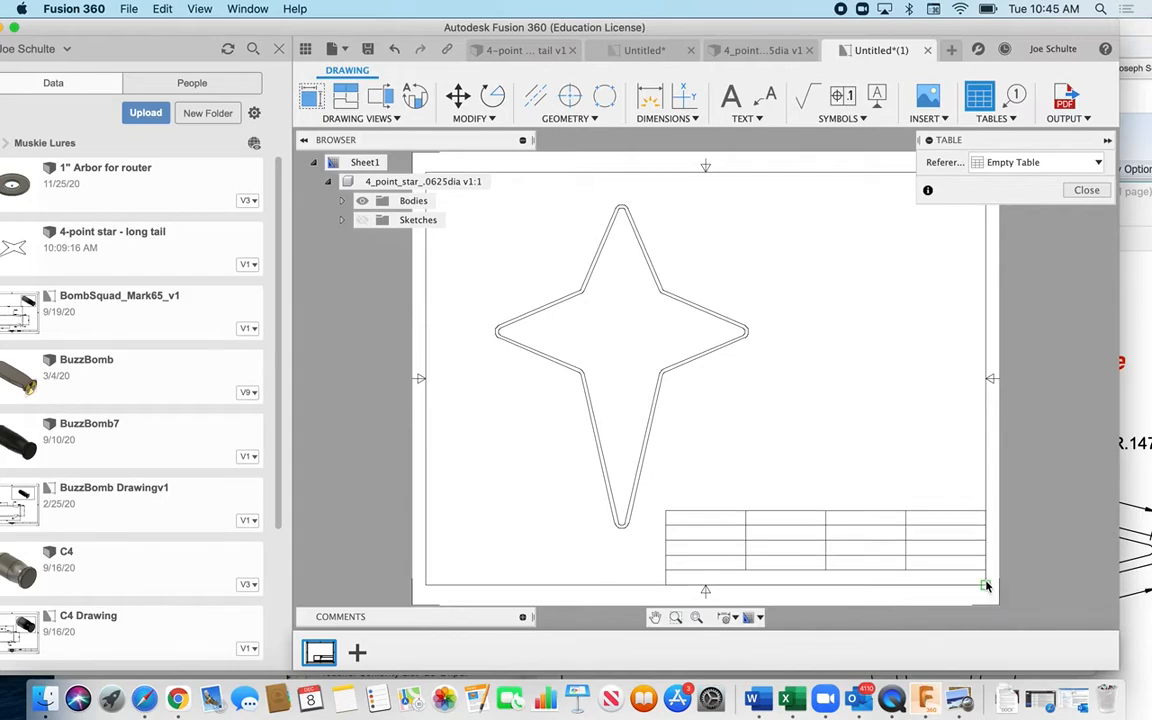
click(986, 585)
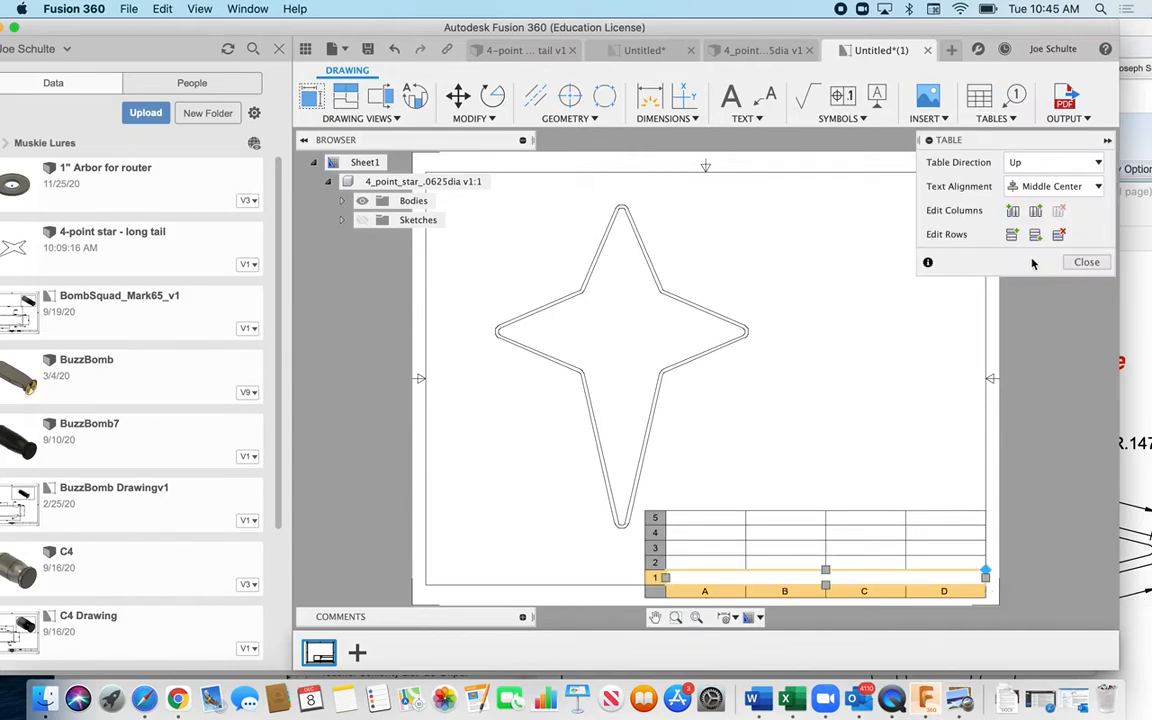
Reduce the table to two rows by deleting three rows
click(1058, 234)
click(1058, 234)
click(1058, 234)
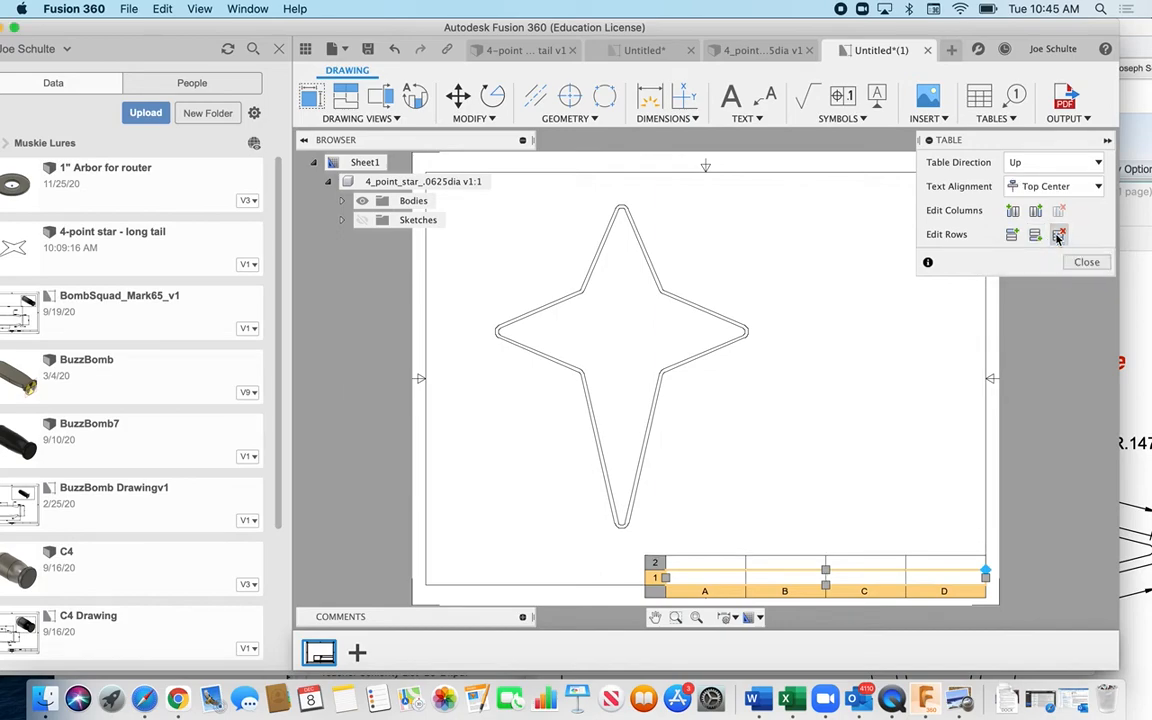
click(885, 348)
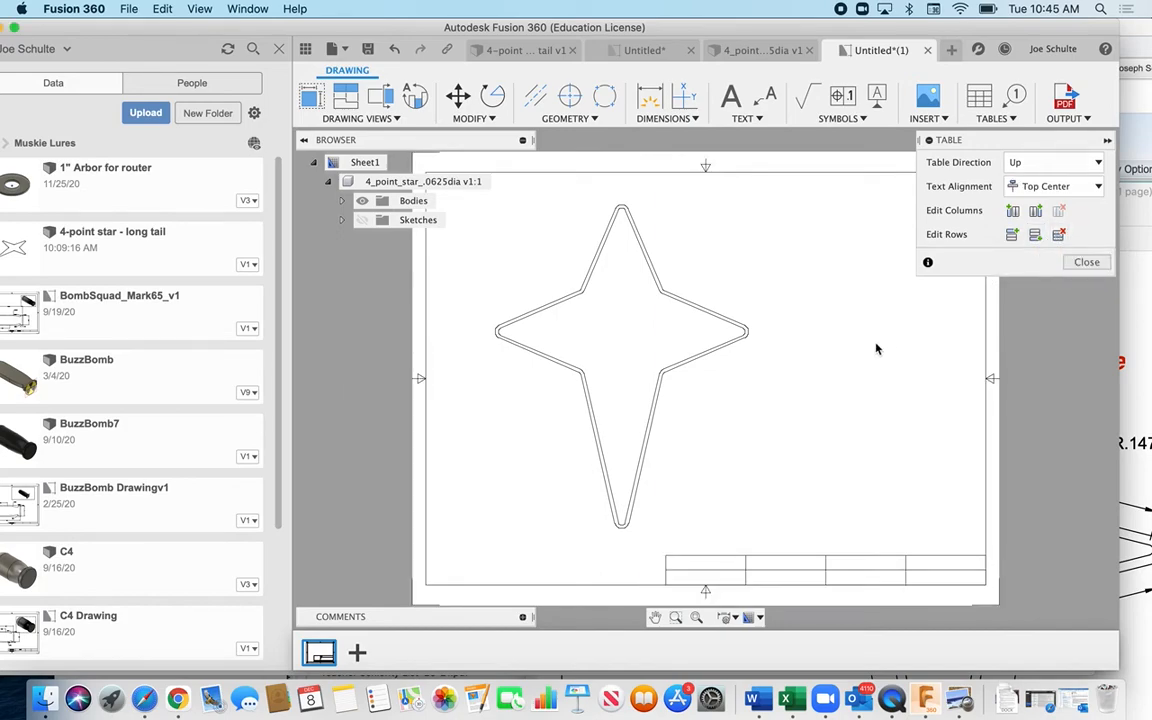
Fill the table's upper row with the drafter's surname, "4-point star", "scale: 1:1" and "date - 12/8/20"
double_click(704, 567)
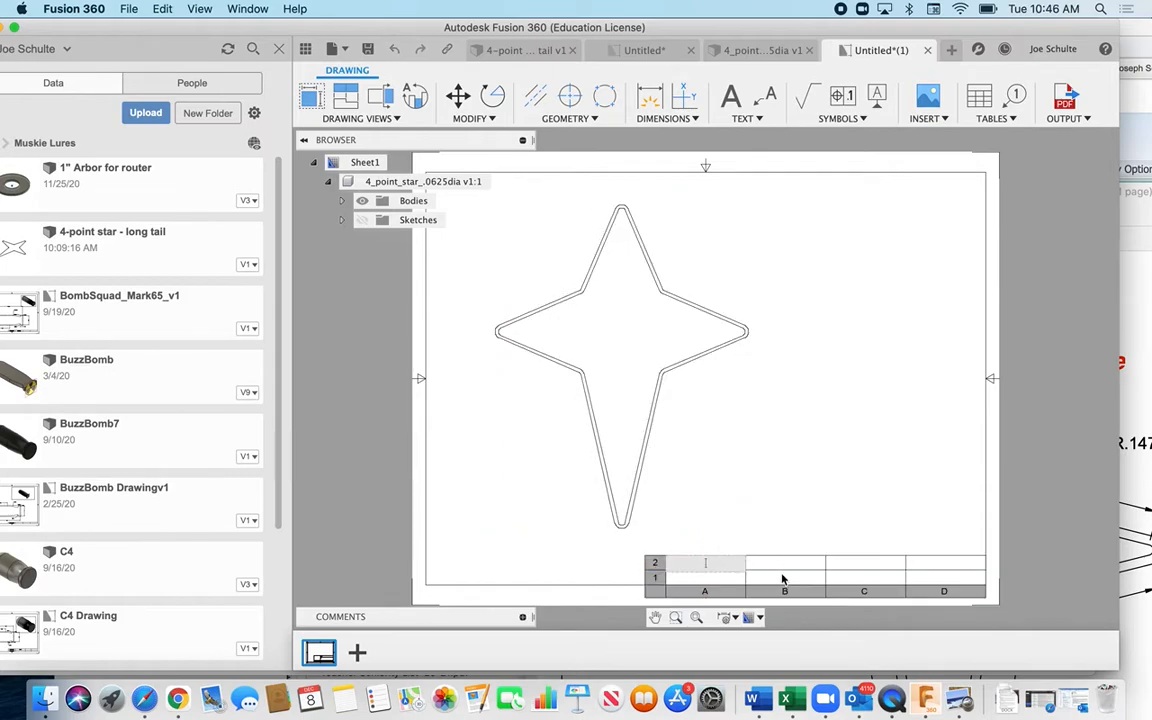
text(Schulte)
key(Tab)
text(4-point star)
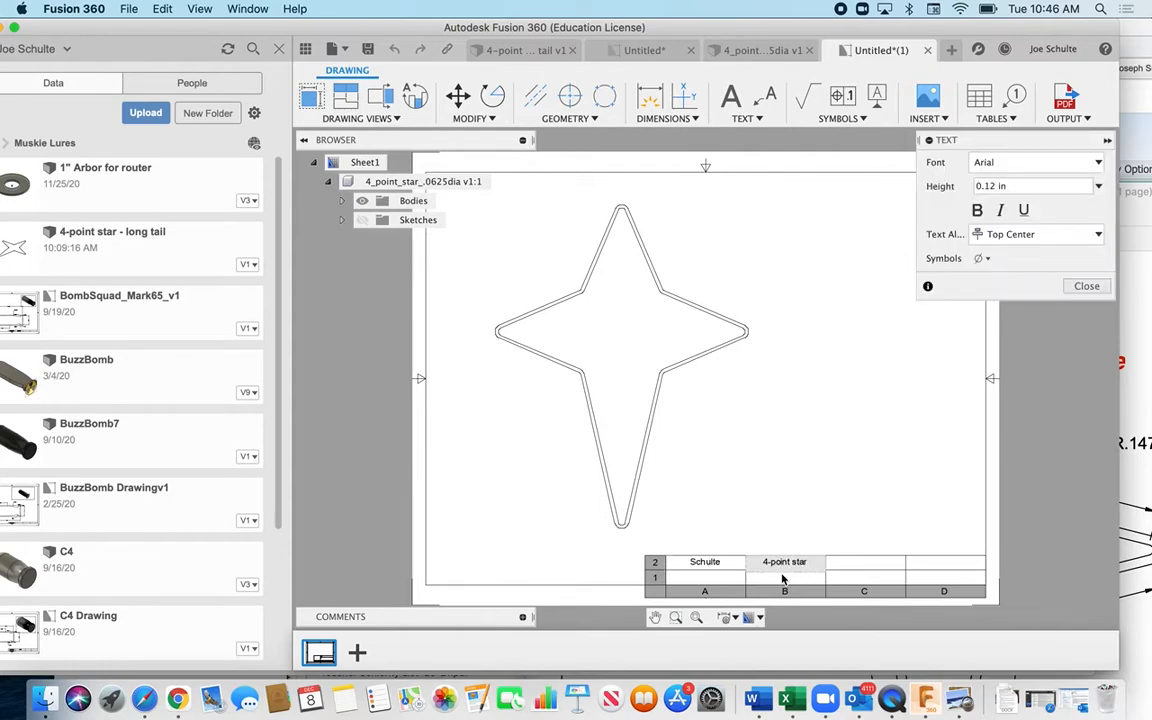
key(Escape)
text(scale: 1)
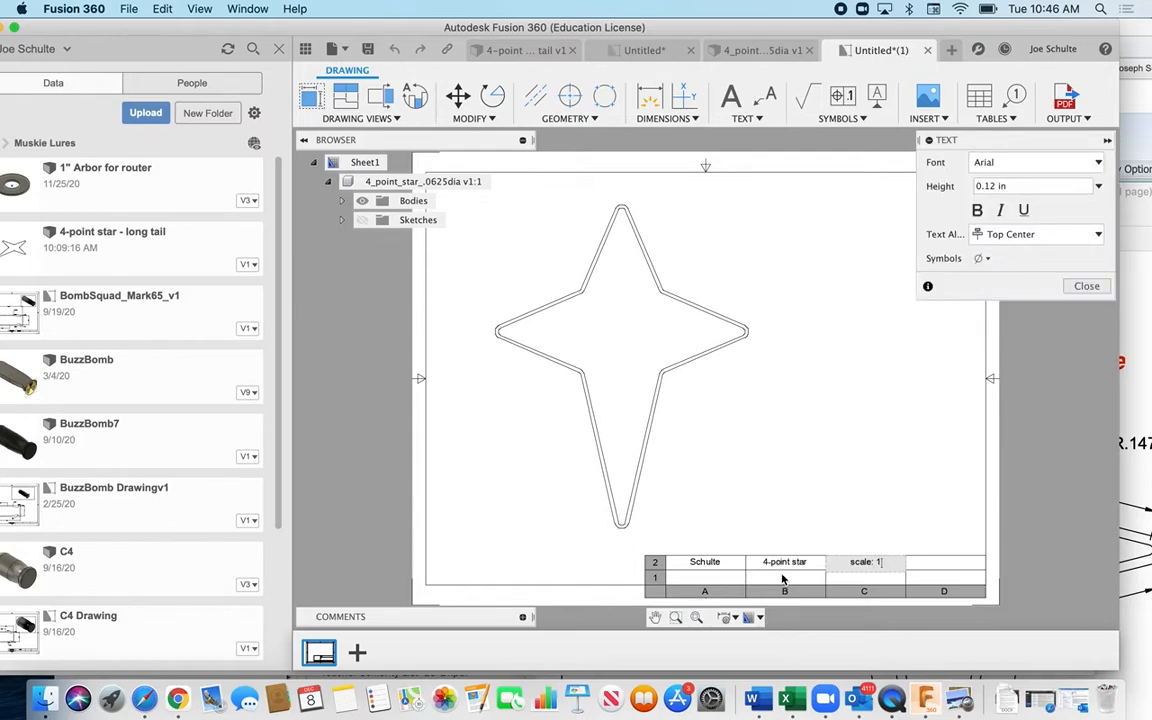
text(:1)
key(Tab)
text(date - 12/)
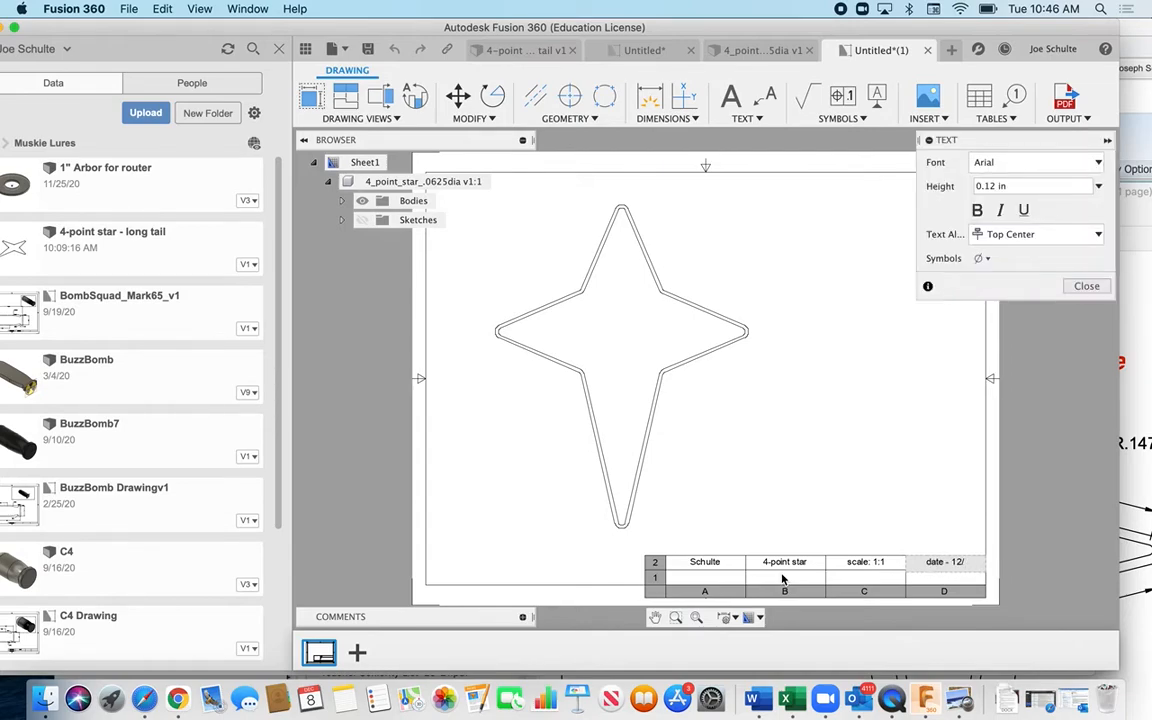
text(8/20)
click(703, 581)
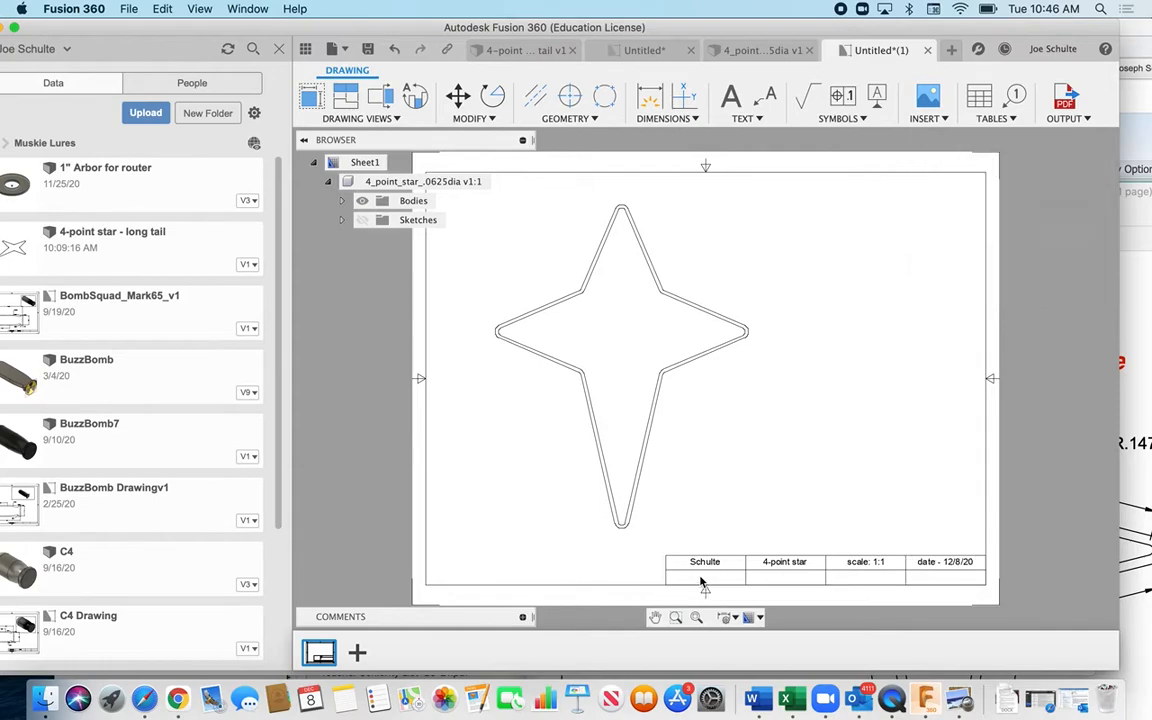
Enter "units: inches" in the first cell of the table's lower row and finish editing the table
double_click(703, 581)
text(units)
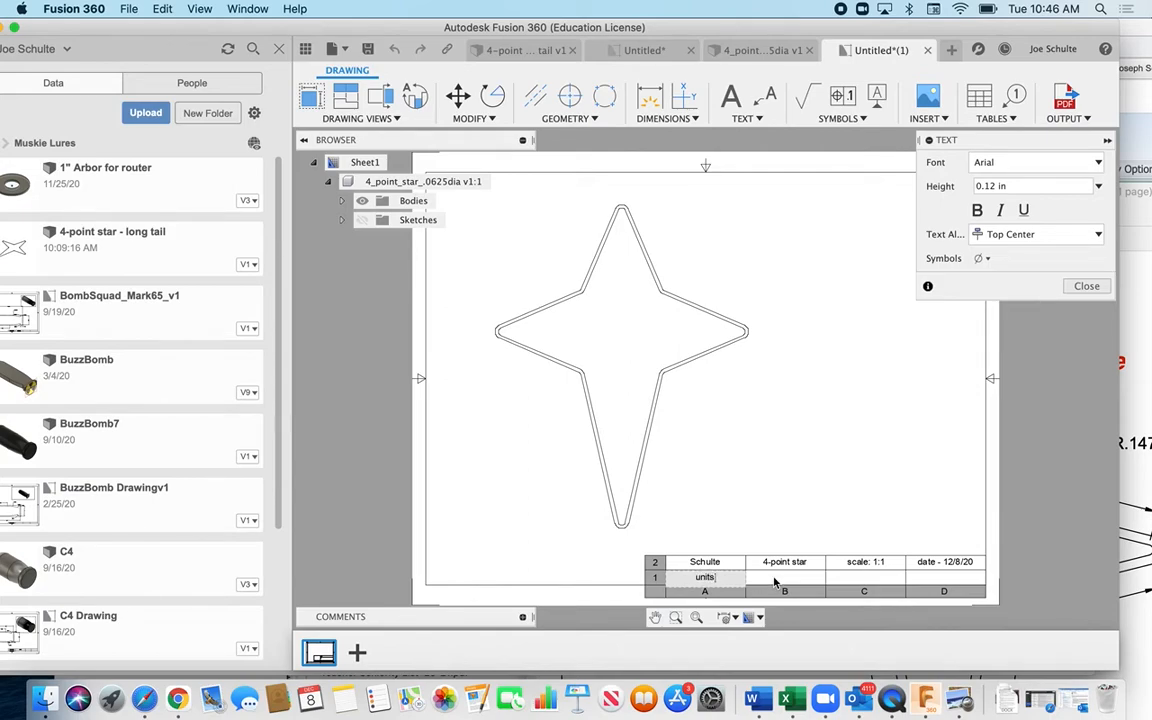
text(: inches)
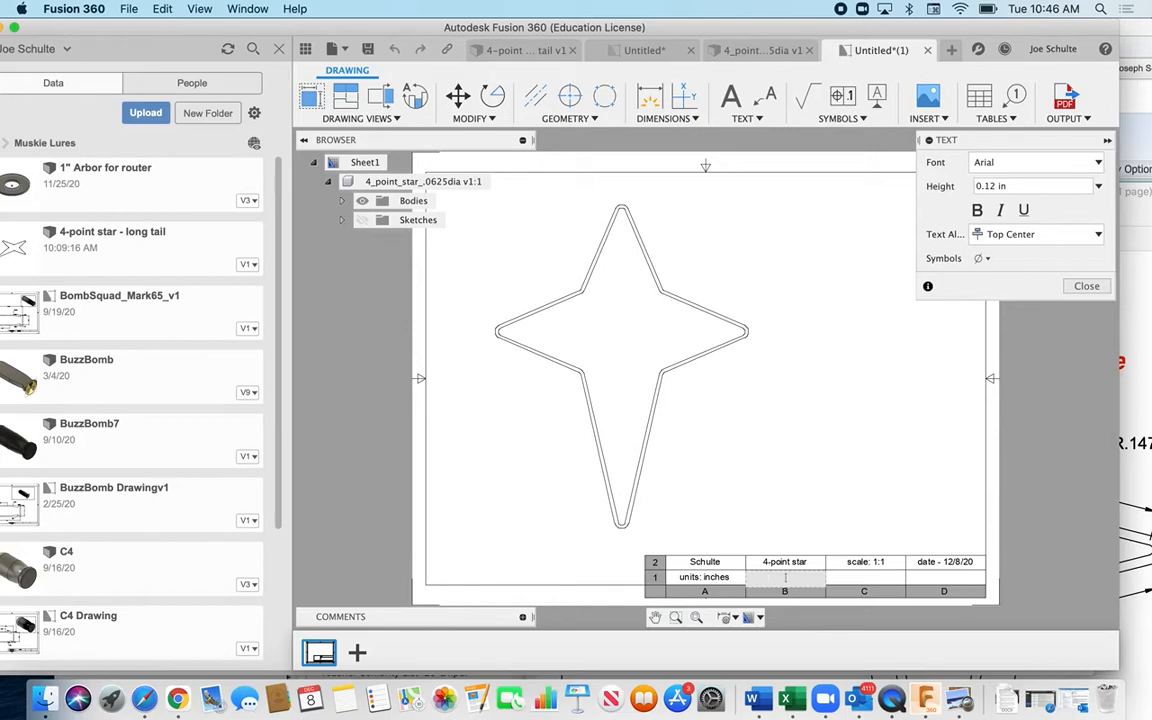
click(844, 334)
click(665, 320)
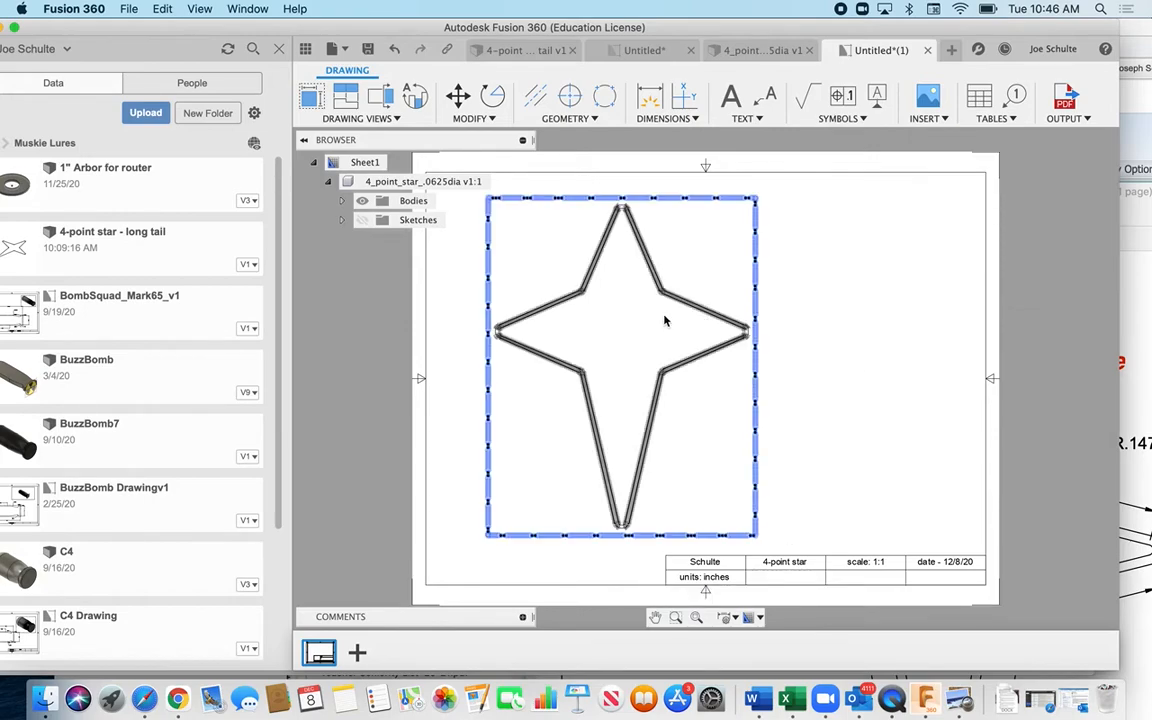
click(913, 374)
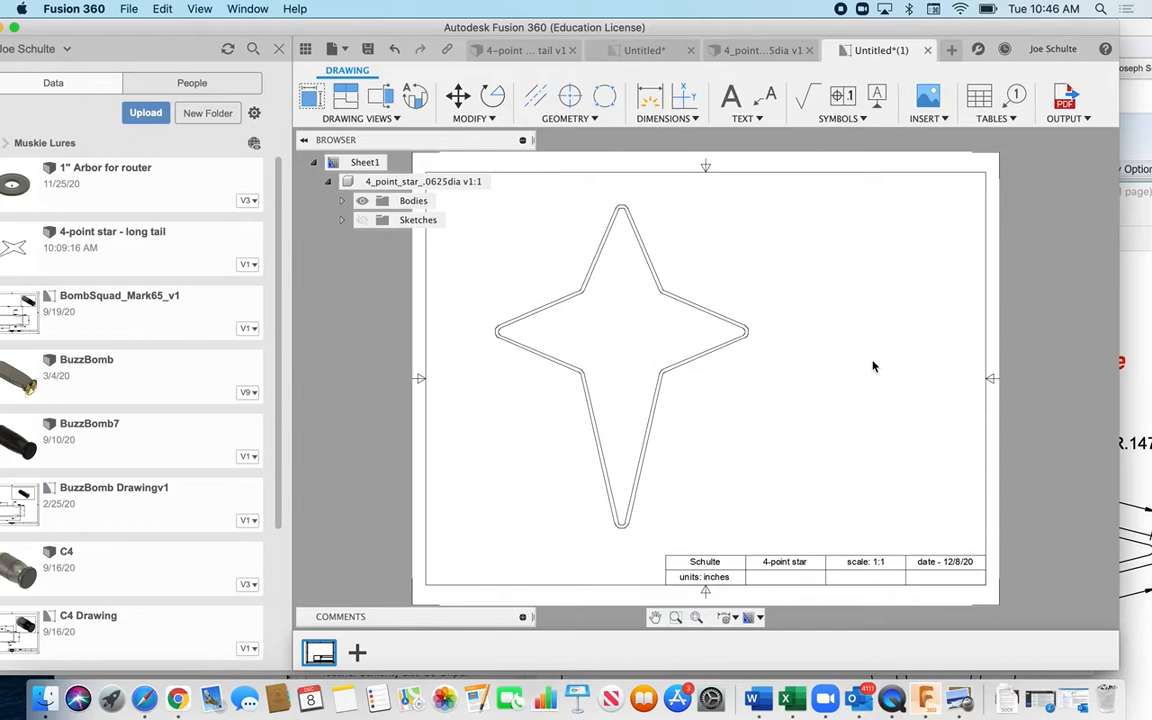
Dimension the lengths of the star's two upper-right edges, placing the values outside the outline
click(652, 321)
click(650, 158)
click(660, 120)
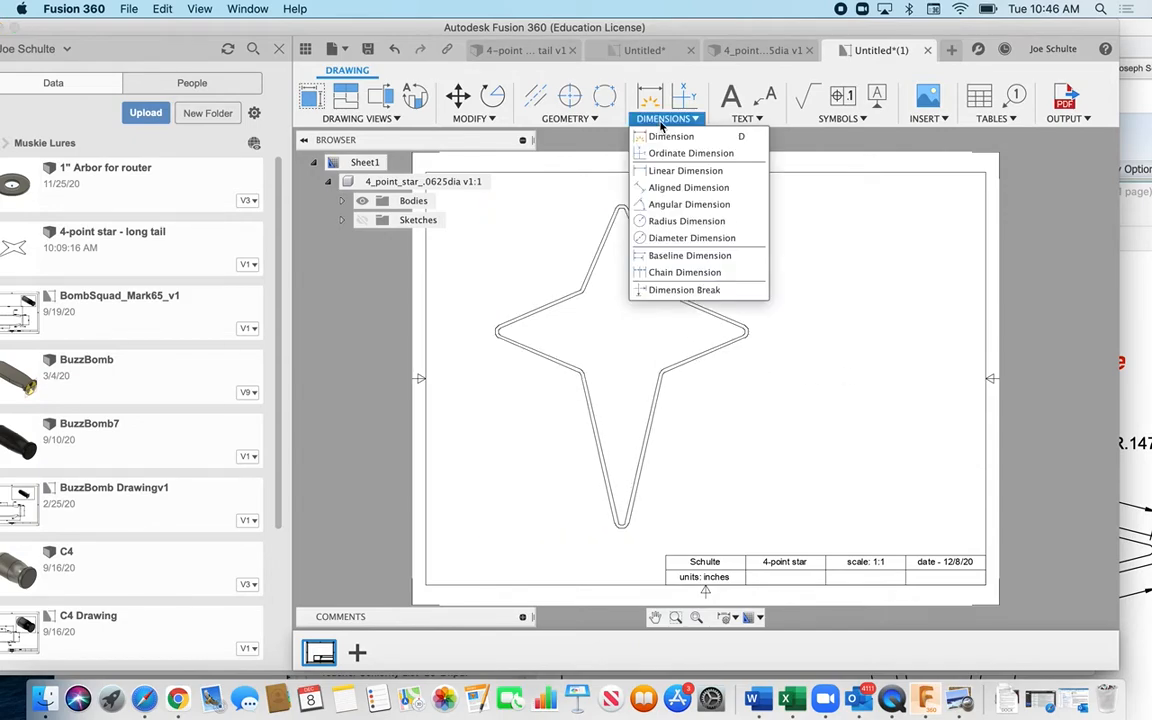
click(730, 145)
click(647, 255)
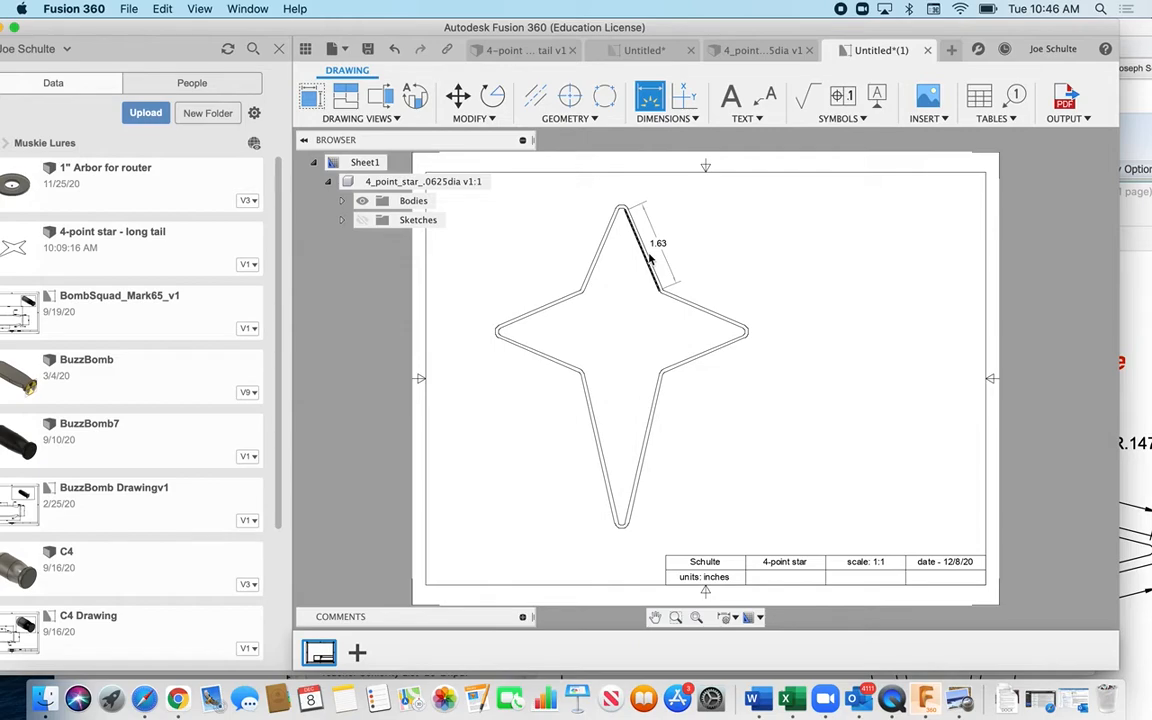
scroll(648, 258, up, 2)
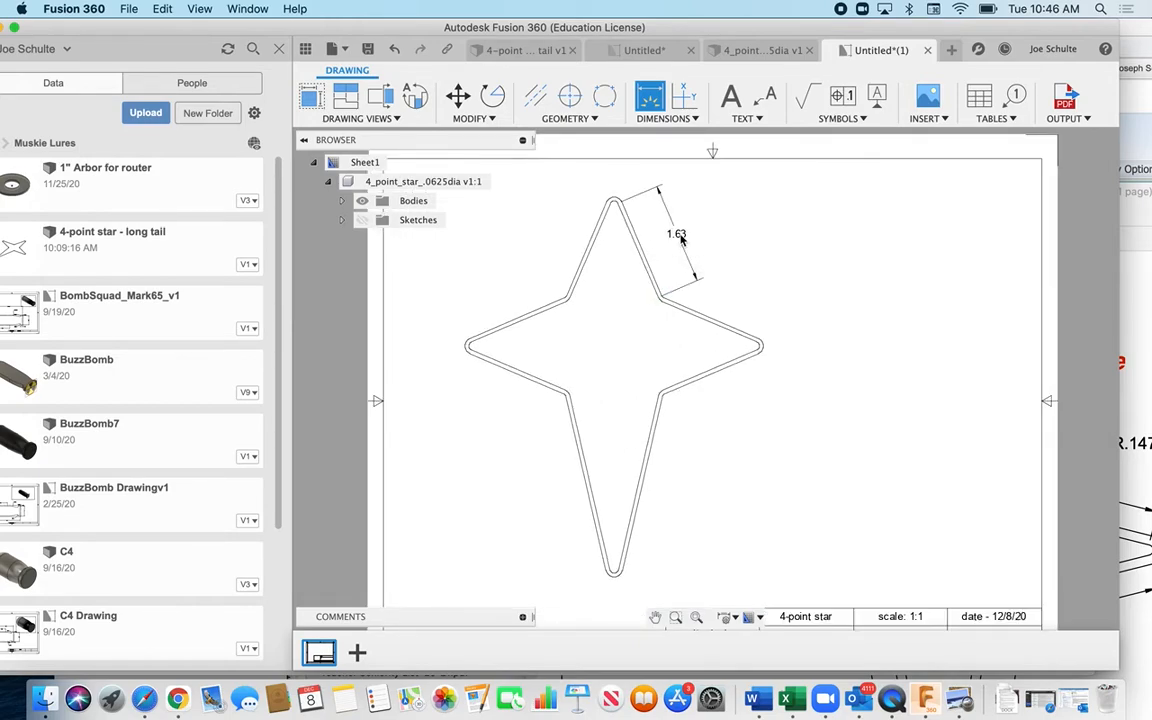
click(681, 240)
click(711, 320)
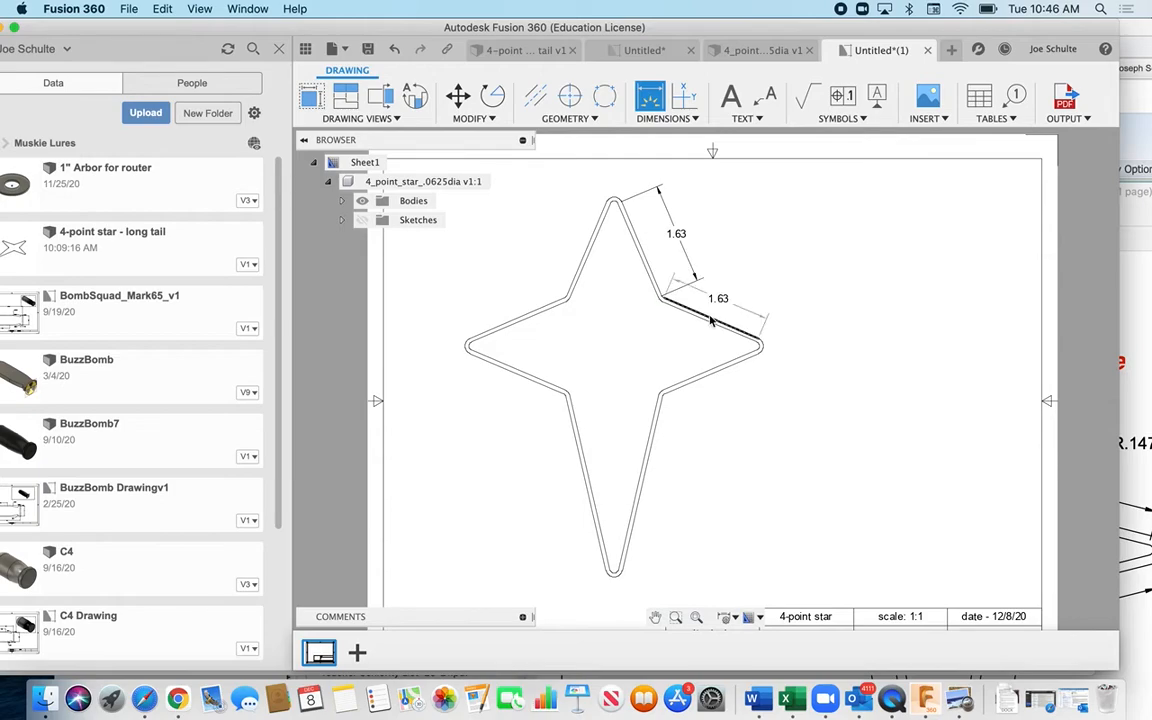
click(727, 283)
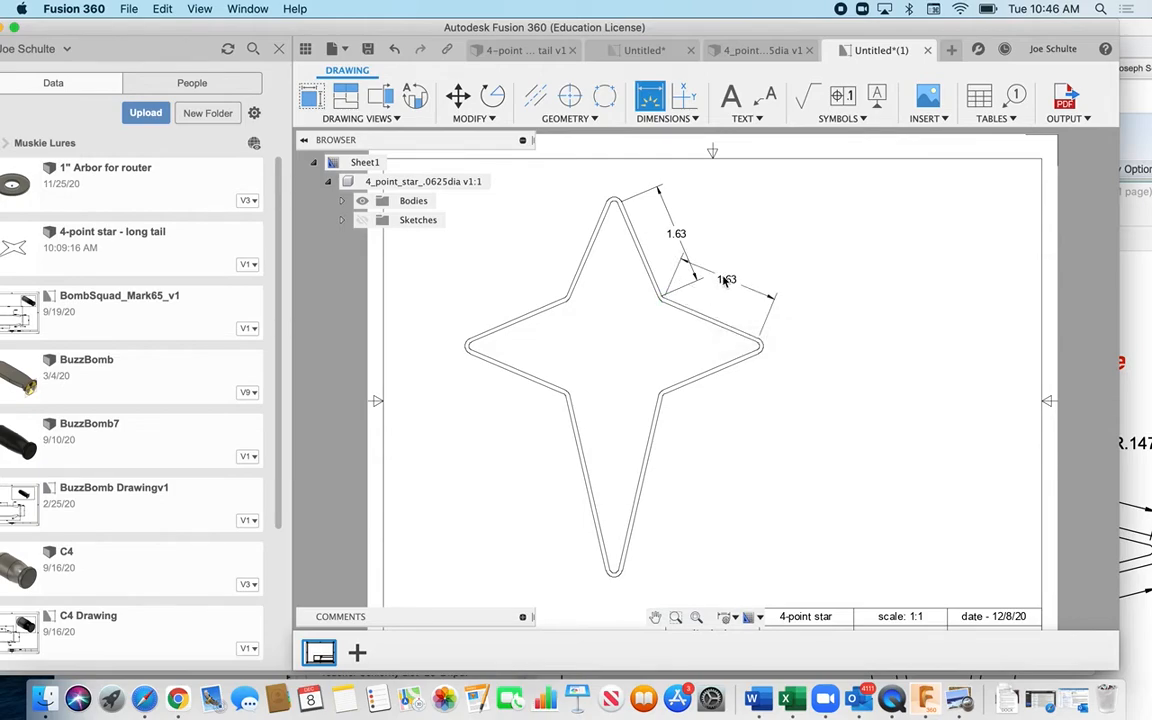
Dimension the lengths of the four edges of the star's lower half, including both sides of the long tail
click(712, 378)
click(715, 386)
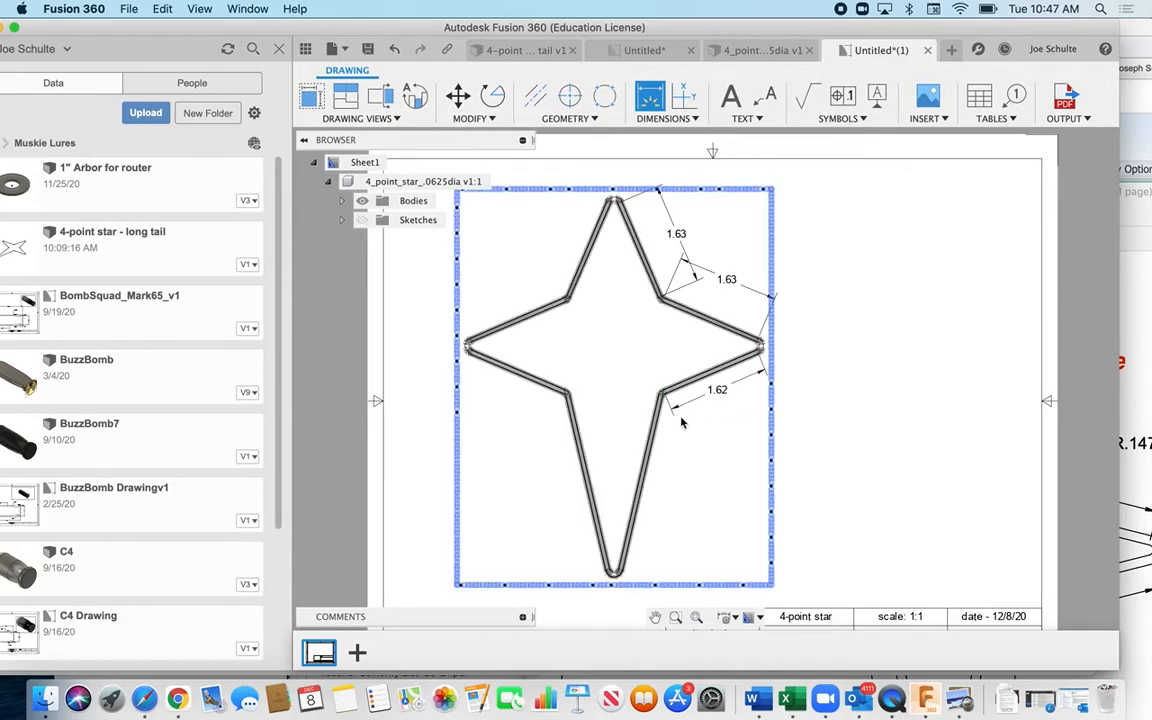
click(648, 462)
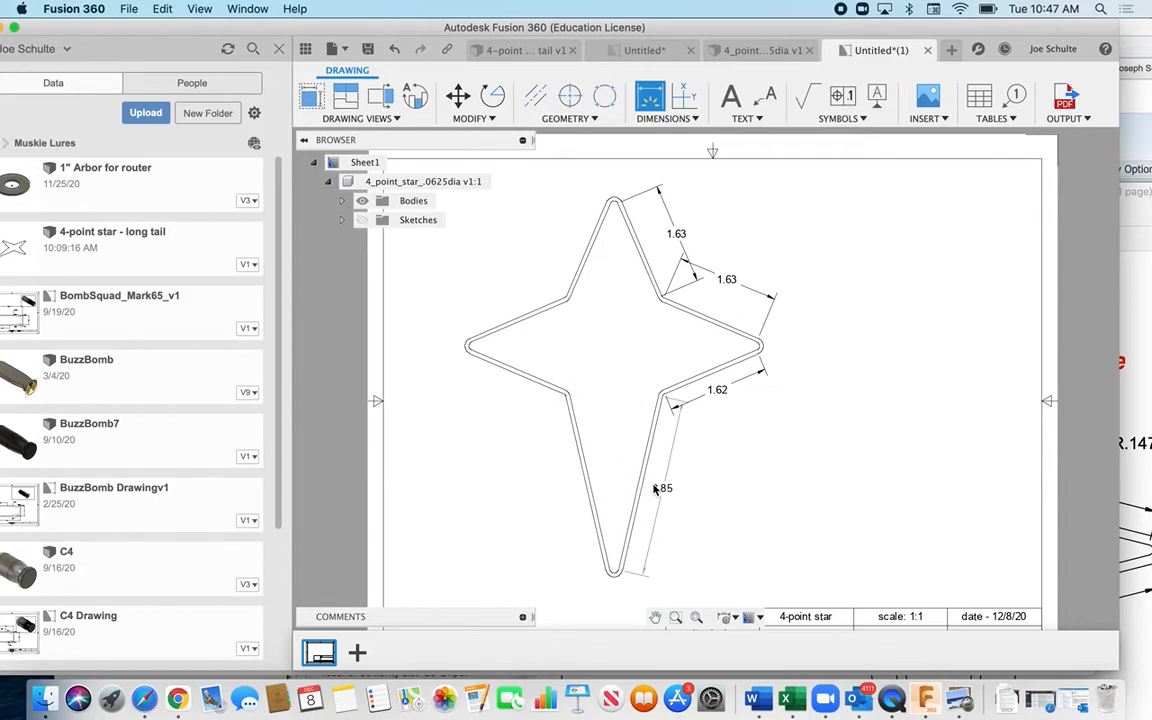
click(661, 490)
click(585, 468)
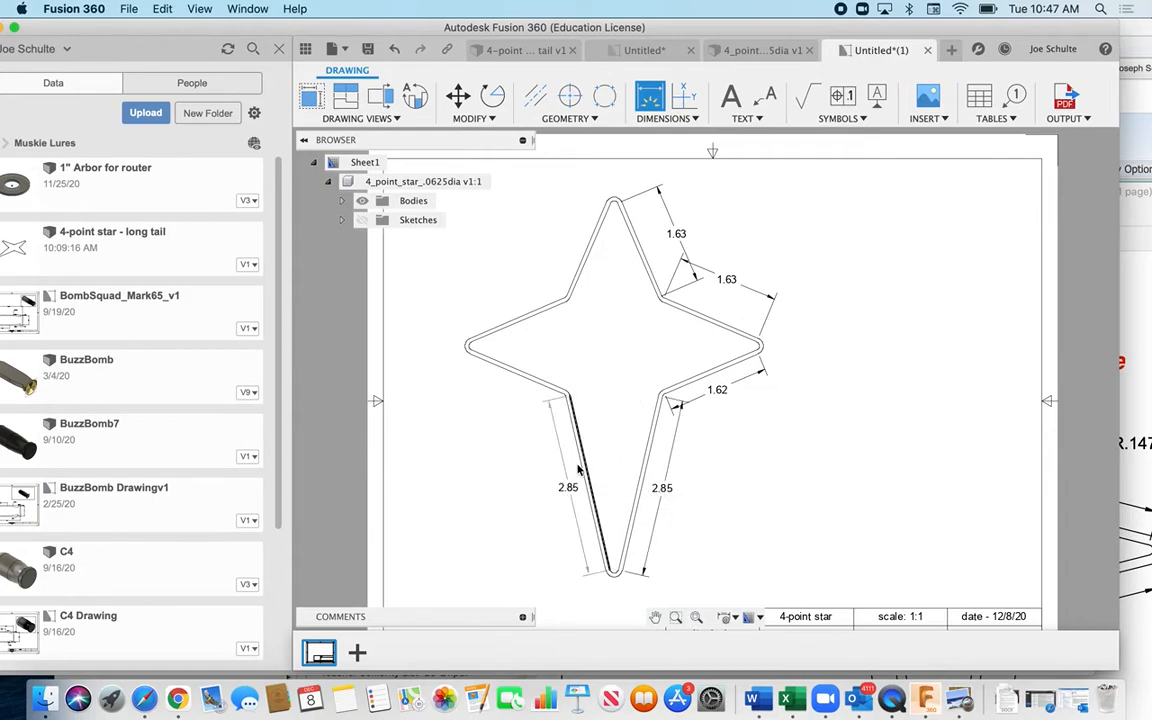
click(560, 481)
click(516, 381)
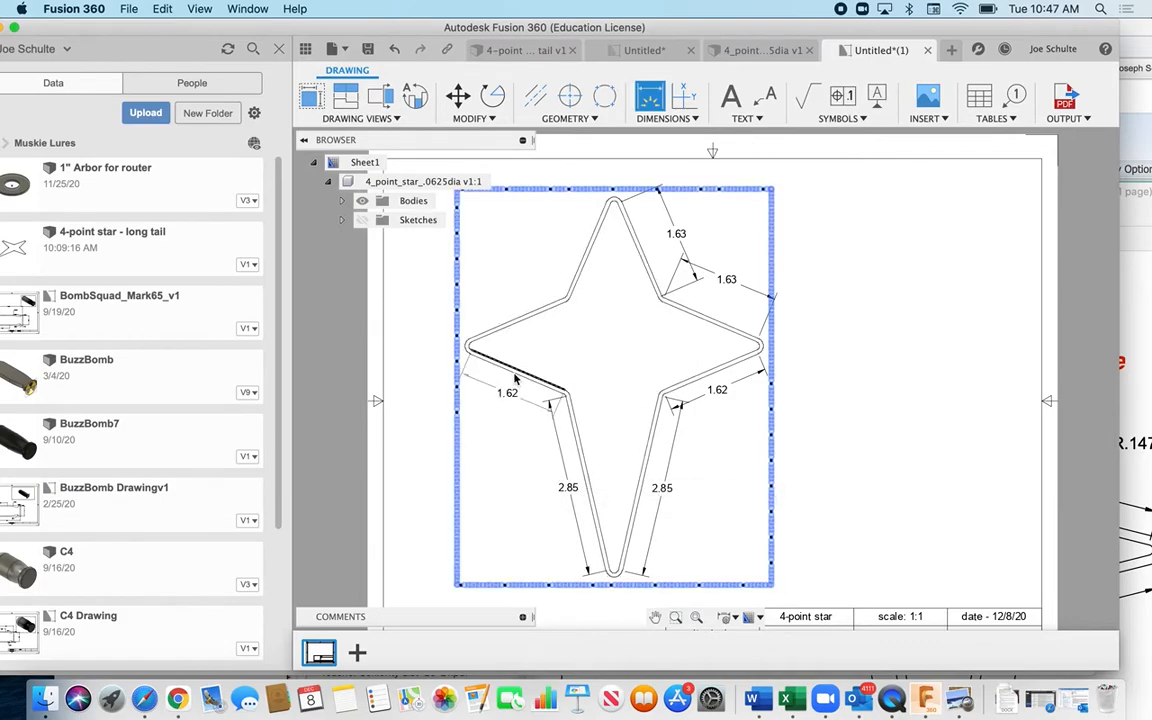
click(509, 395)
Dimension the lengths of the star's two upper-left edges, placing the values outside the outline
click(512, 325)
click(509, 304)
click(590, 252)
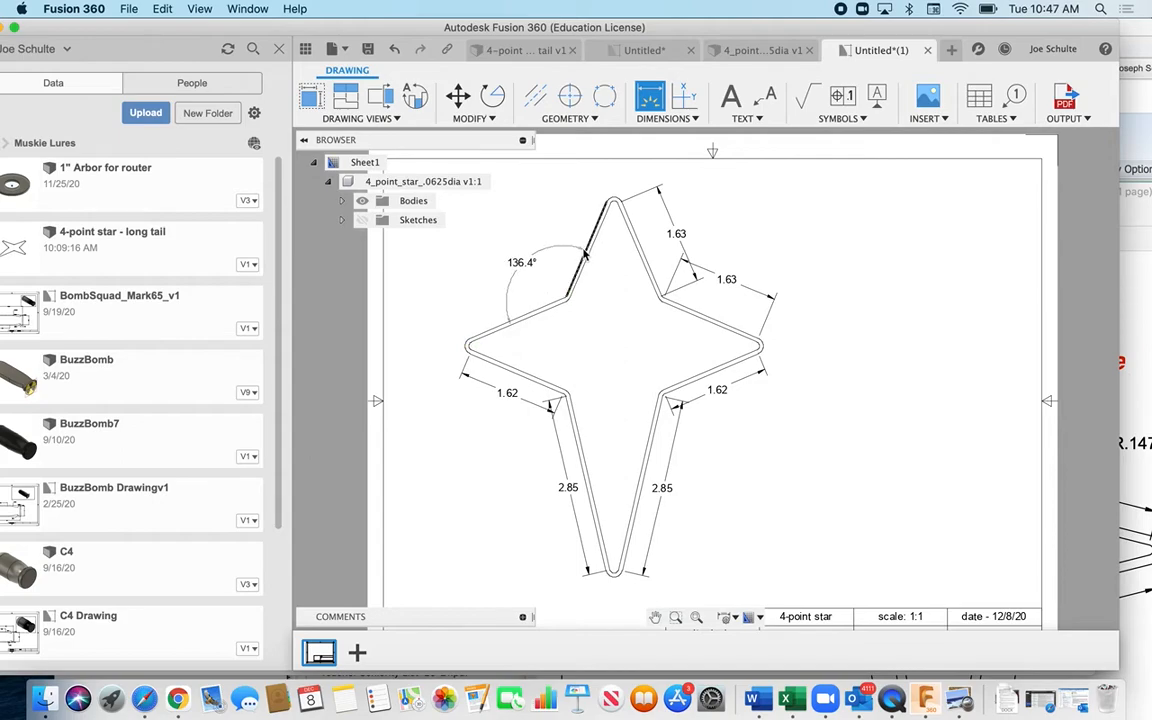
click(509, 303)
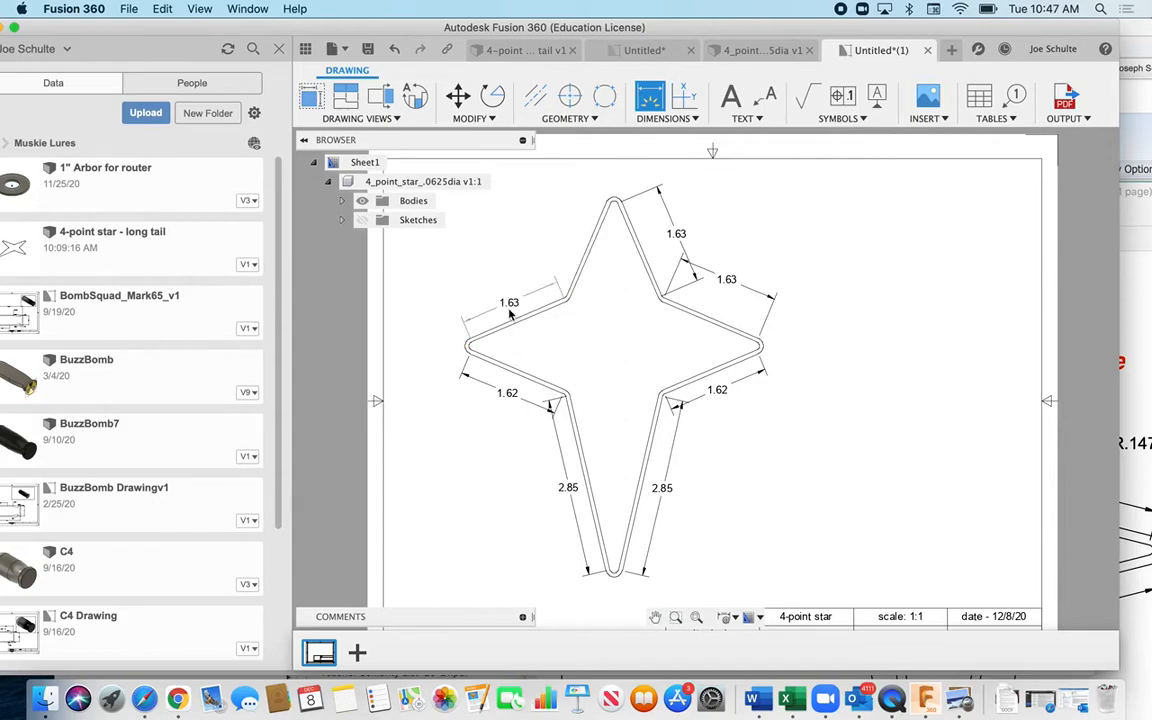
click(587, 256)
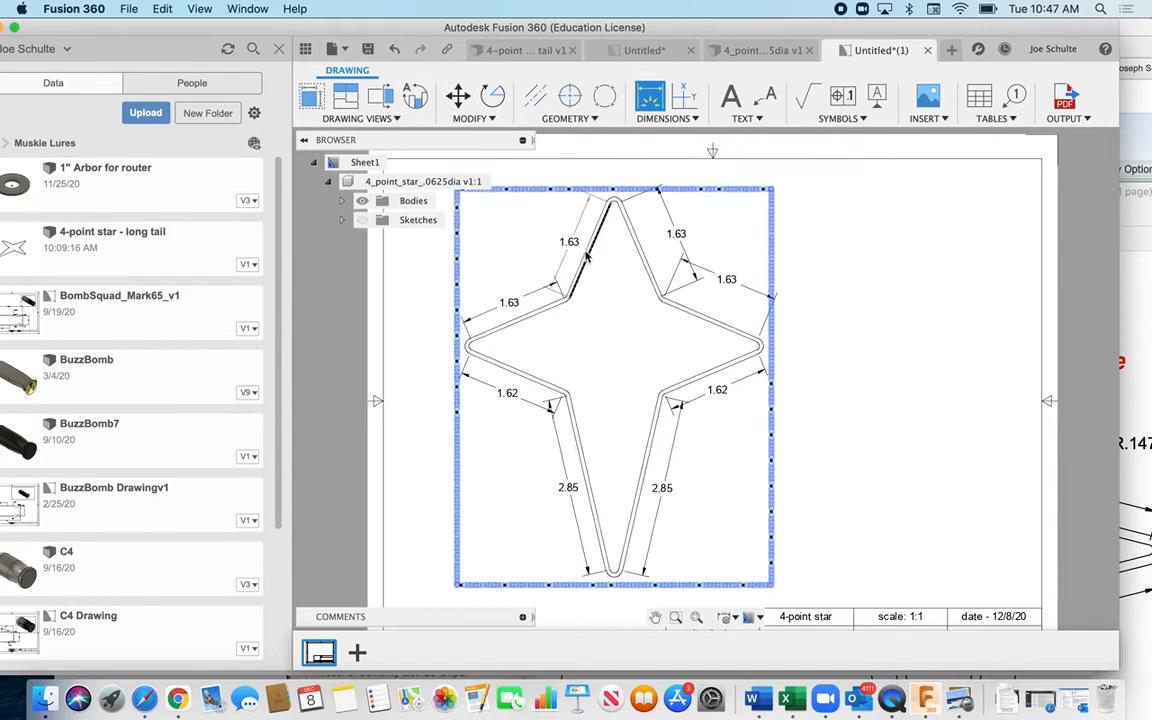
click(565, 240)
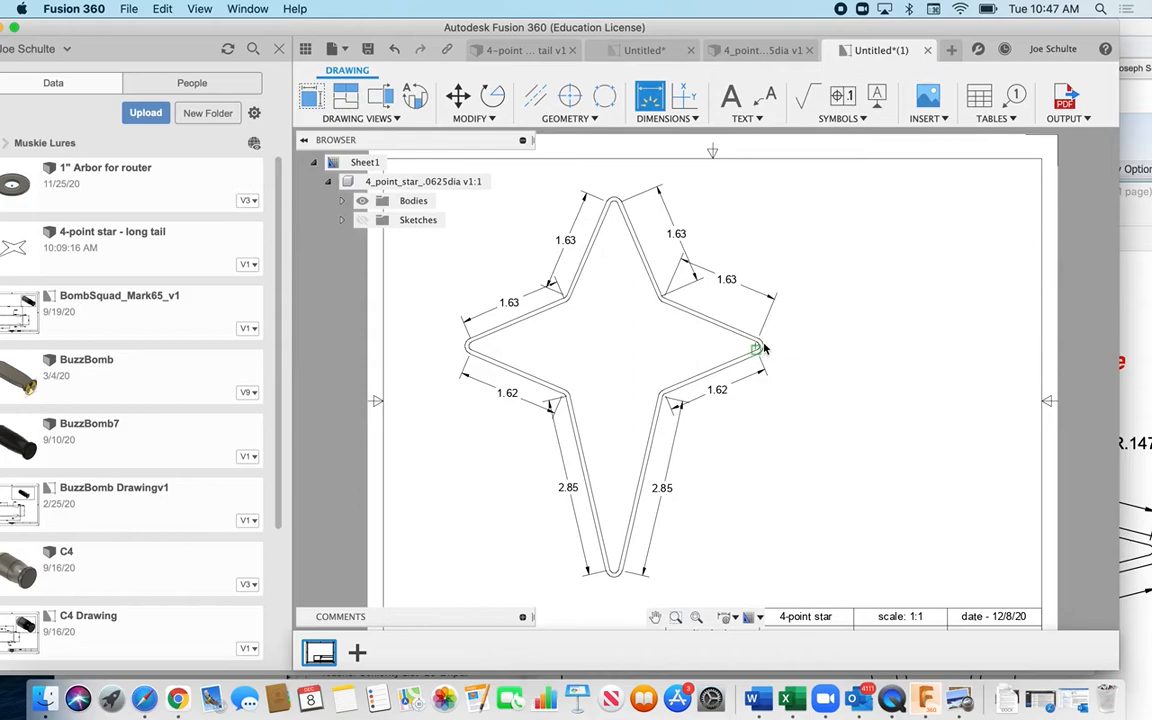
Dimension the outer radius of the star's right tip, placing the value outside the outline, up and to the right
scroll(763, 345, up, 2)
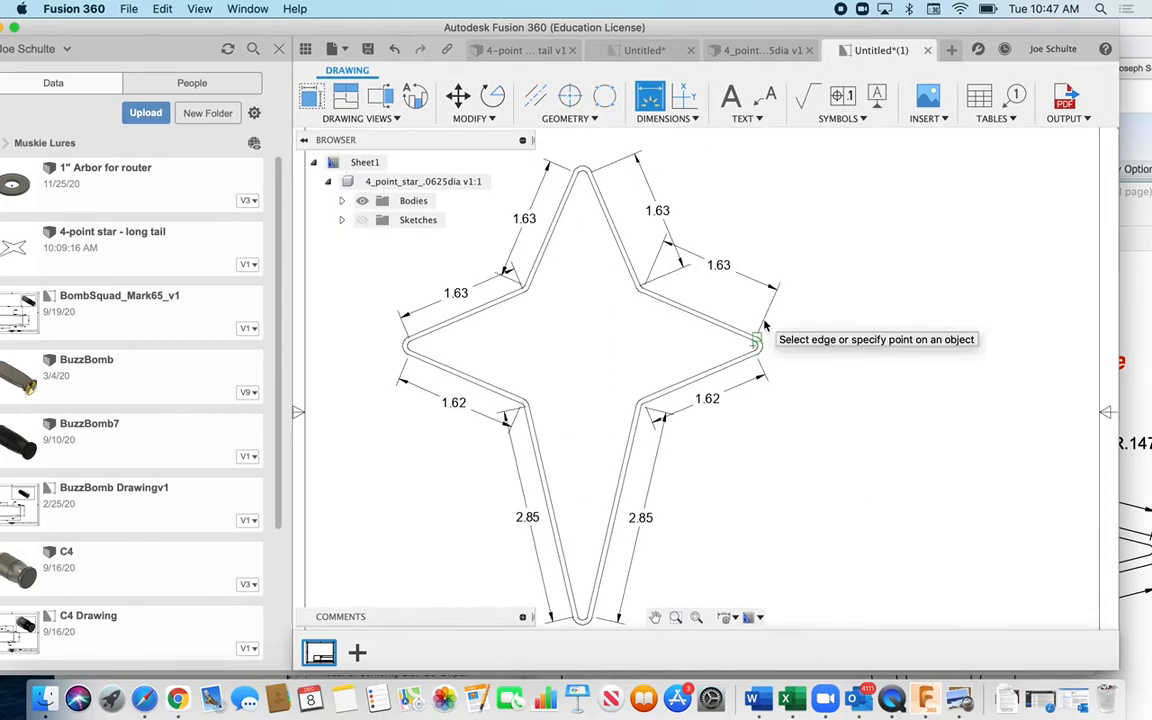
scroll(765, 325, up, 2)
click(756, 345)
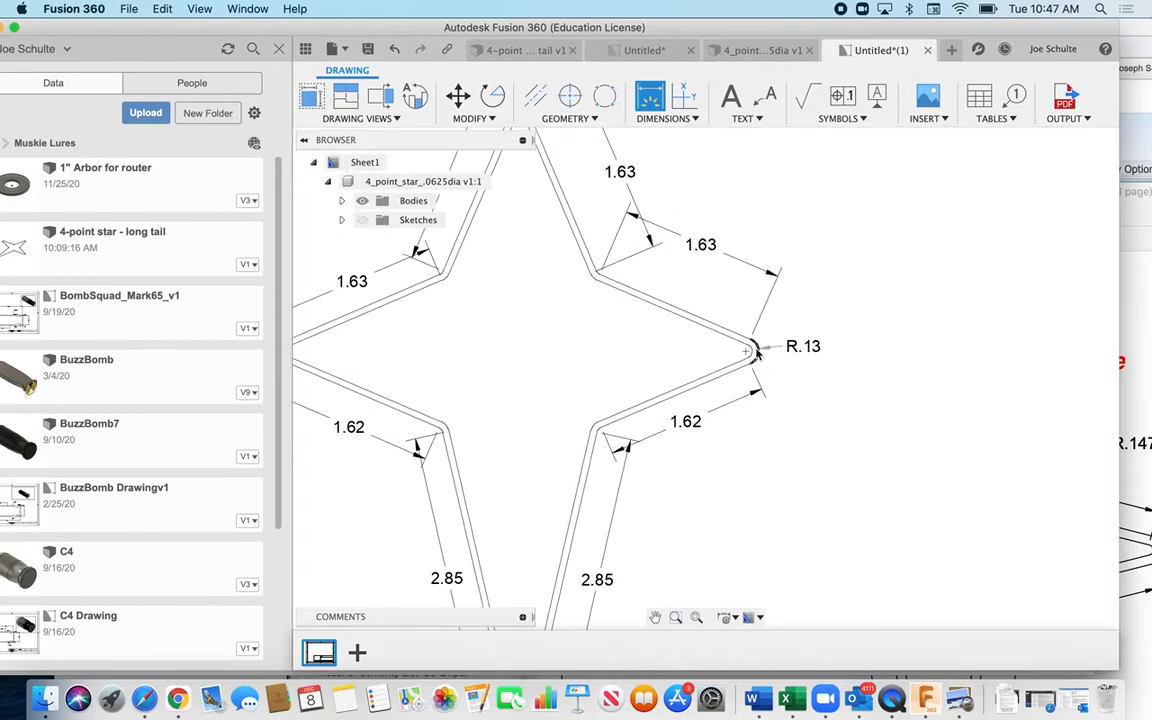
key(Escape)
click(759, 350)
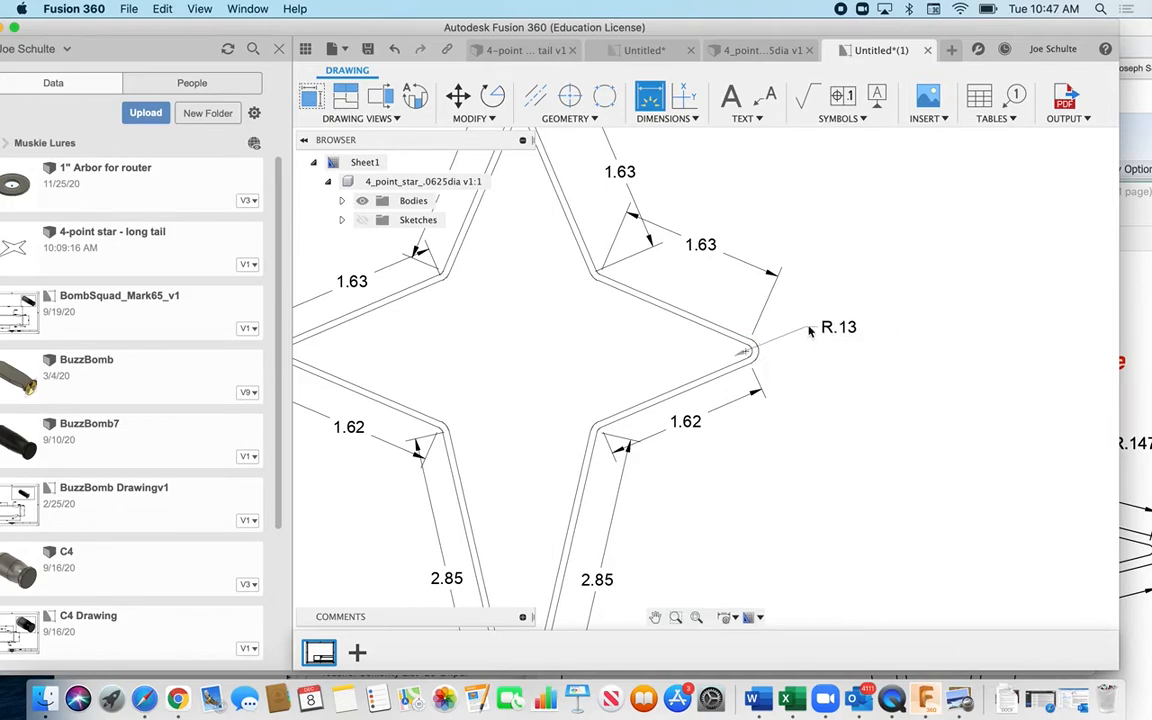
click(842, 326)
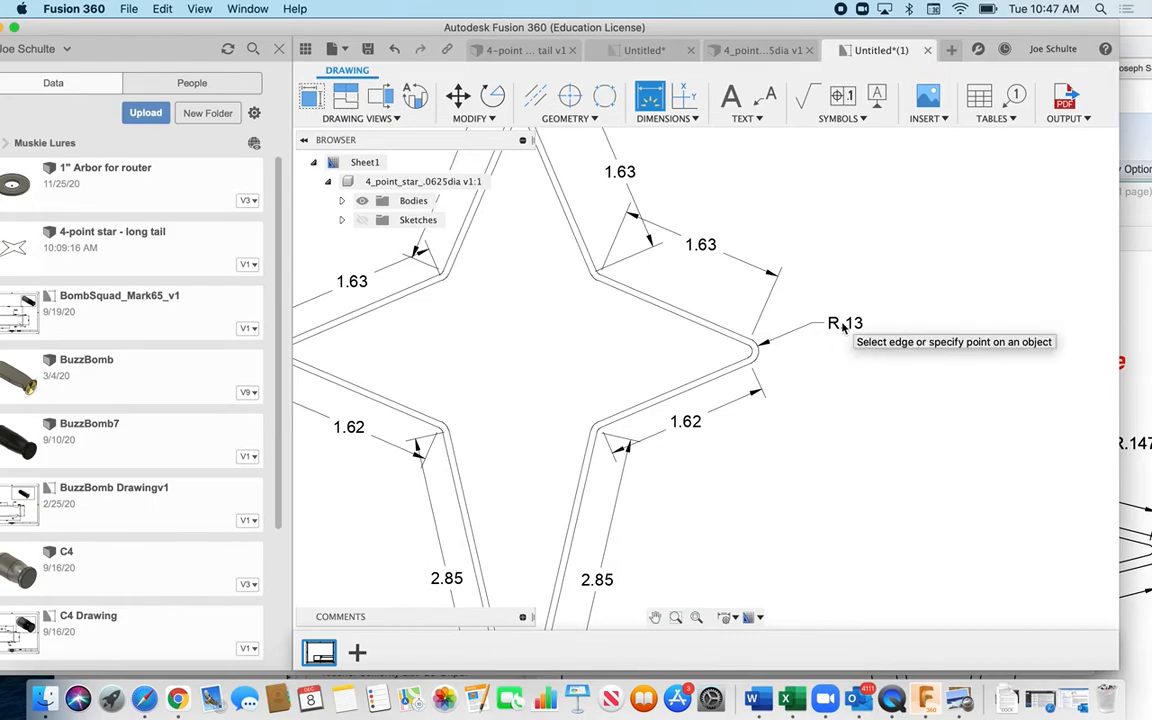
key(Escape)
Append "(typical)" to the radius dimension at the star's right tip
click(843, 326)
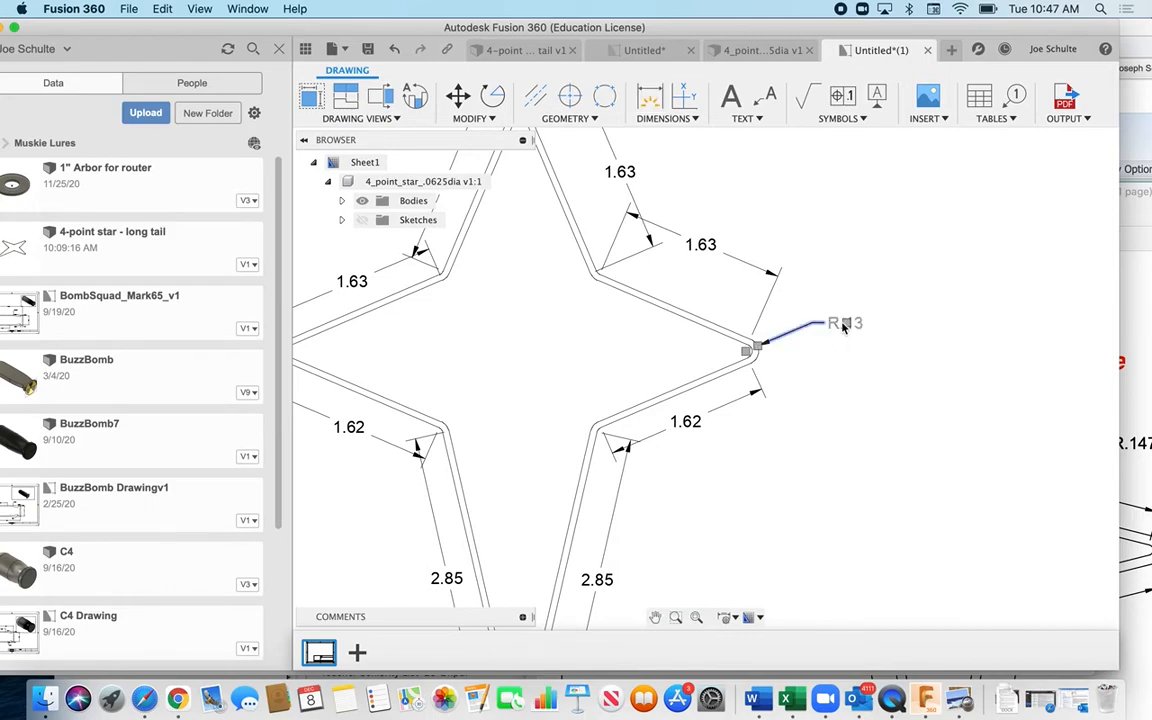
double_click(845, 323)
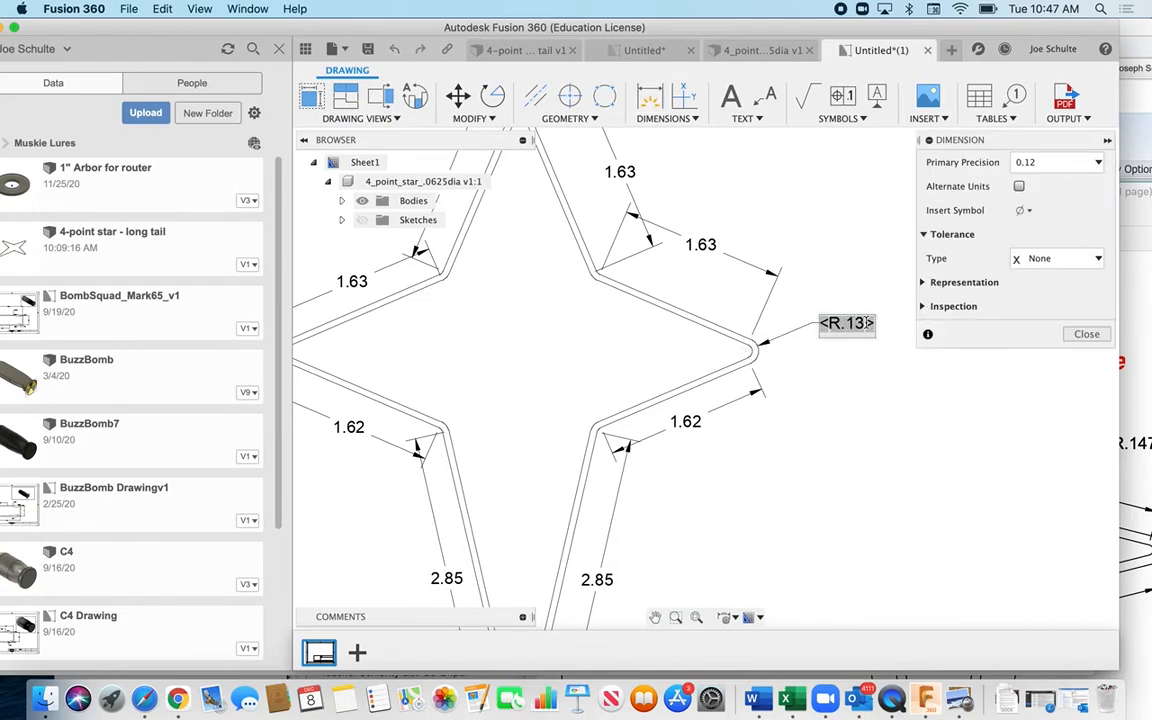
text((typical)
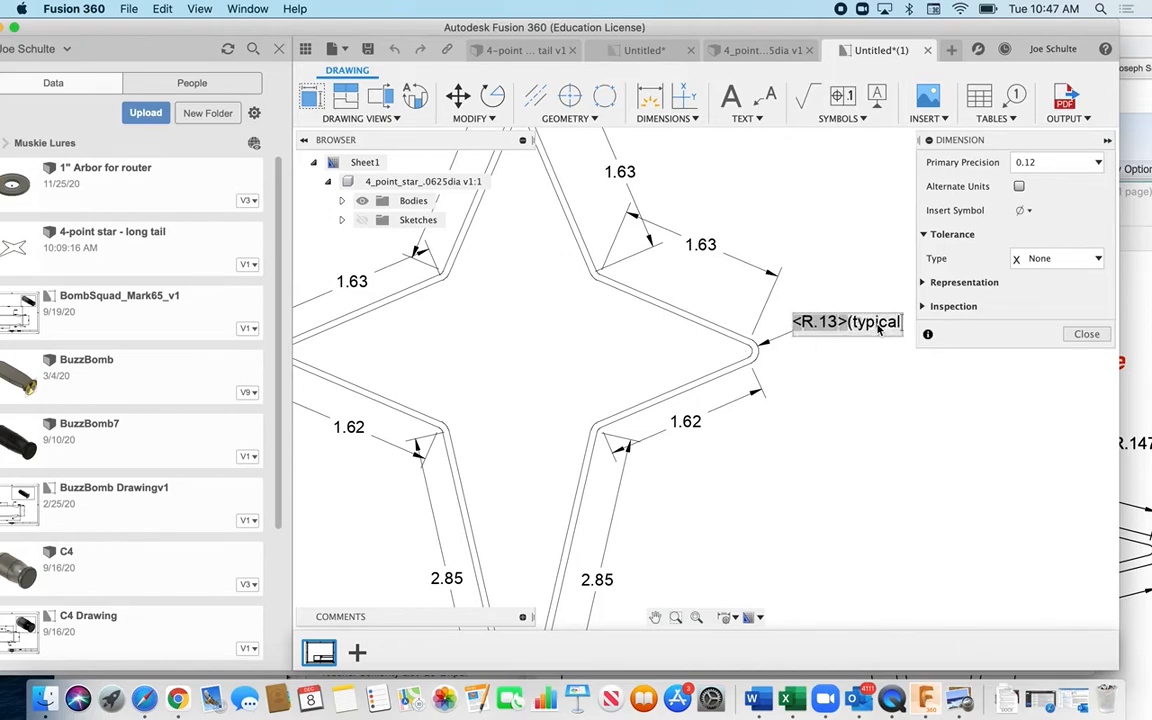
text())
click(846, 279)
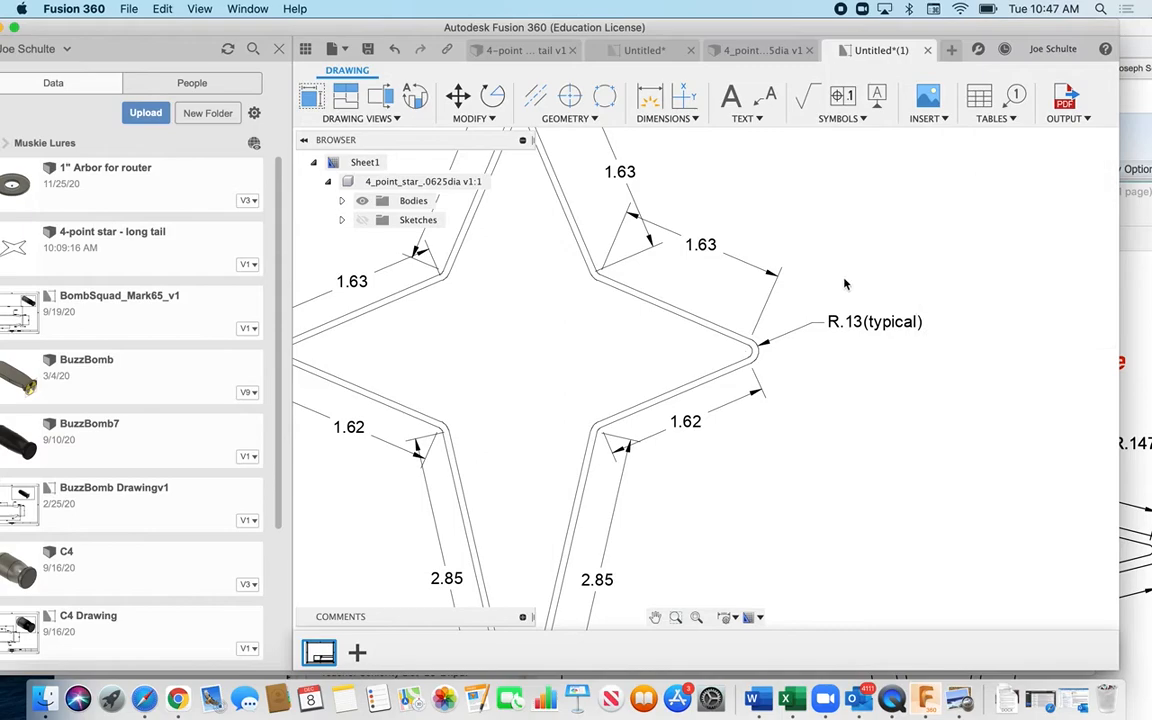
Set the drawing's linear dimension precision to three decimal places
scroll(686, 343, left, 3)
scroll(686, 343, down, 2)
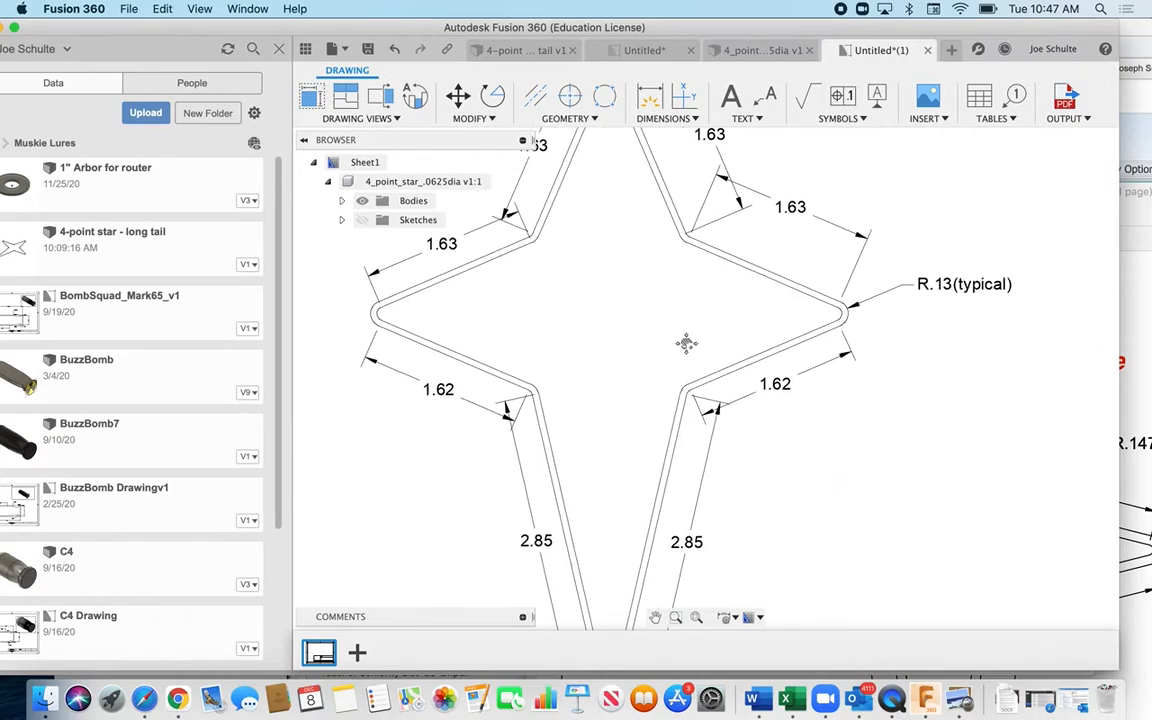
scroll(686, 343, down, 1)
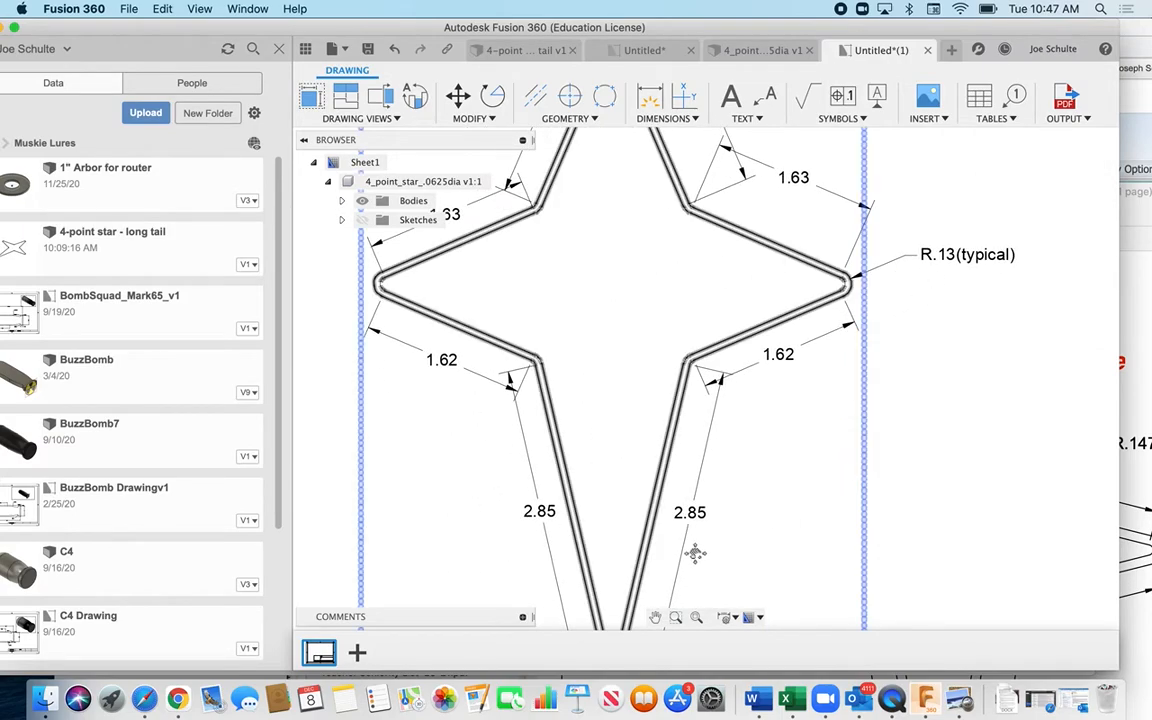
scroll(696, 556, right, 5)
scroll(696, 556, down, 2)
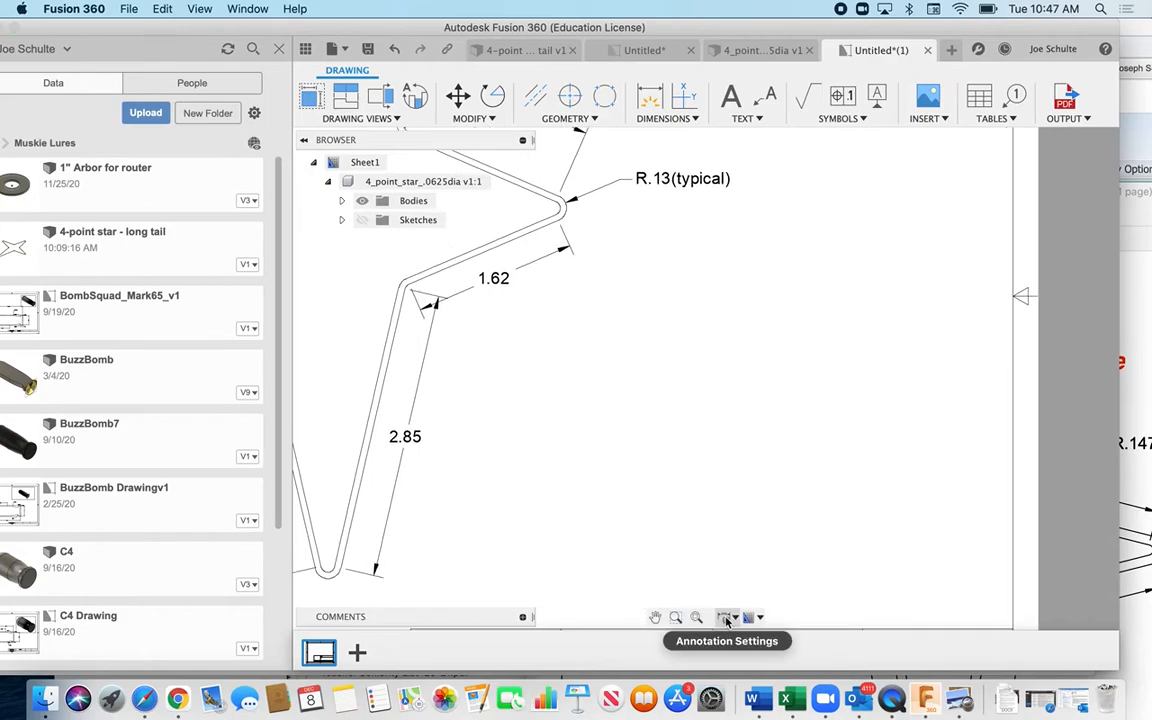
click(727, 619)
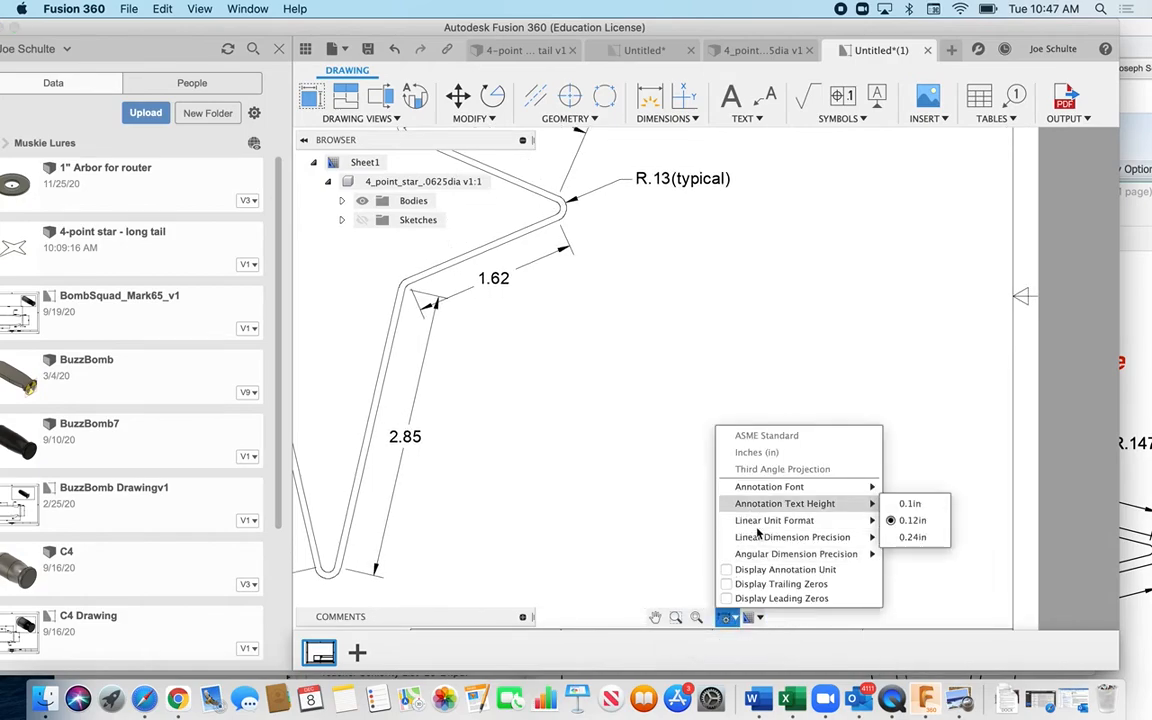
mouse_move(800, 537)
click(911, 581)
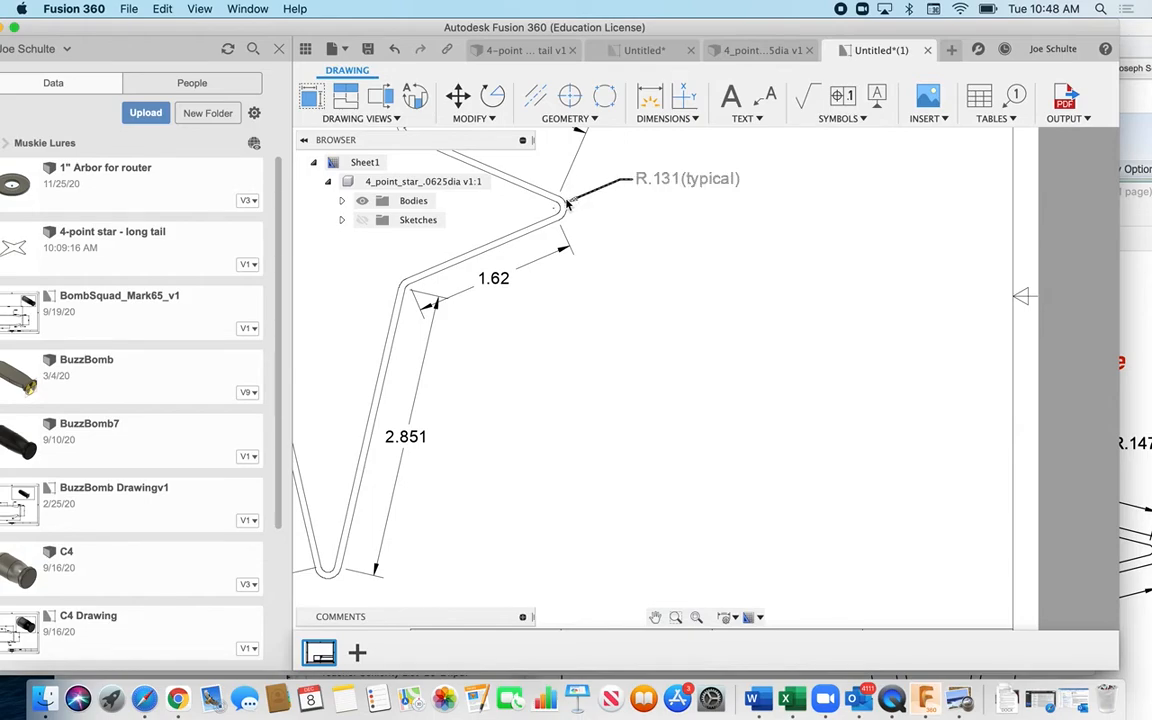
Save the drawing as "4_point_star_.0625dia Drawing" in the Metal Art Sculpture folder
mouse_move(408, 222)
middle_down()
mouse_move(561, 224)
mouse_move(577, 236)
middle_up()
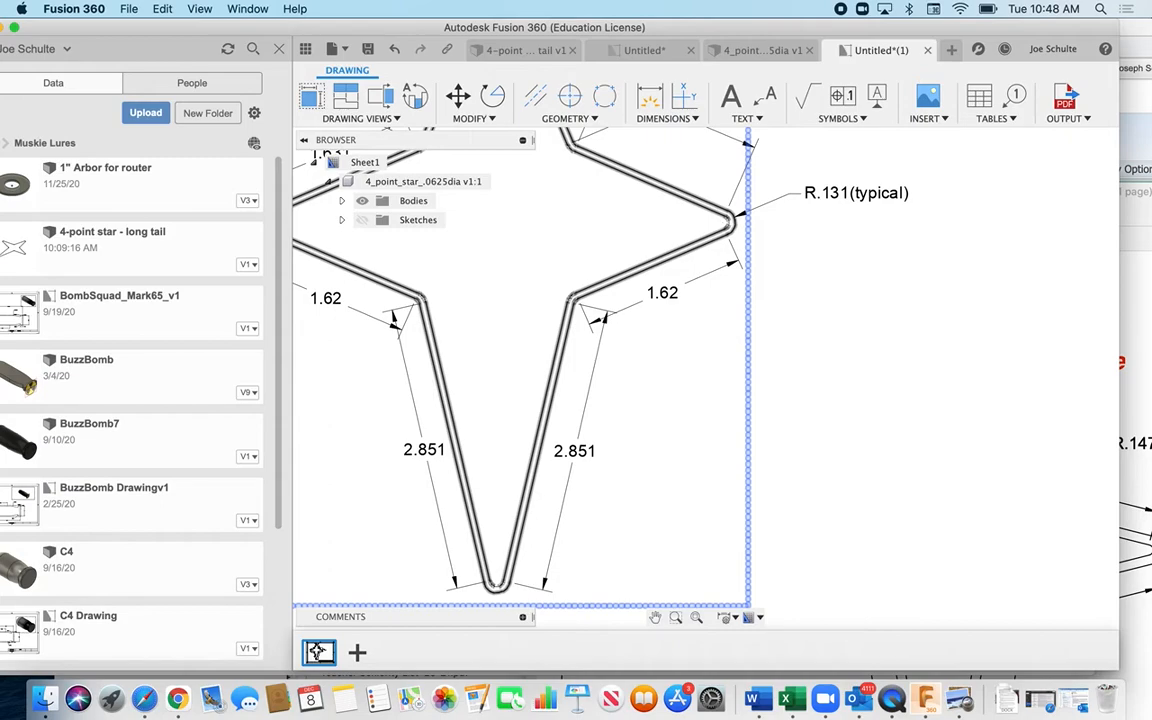
scroll(636, 181, up, 2)
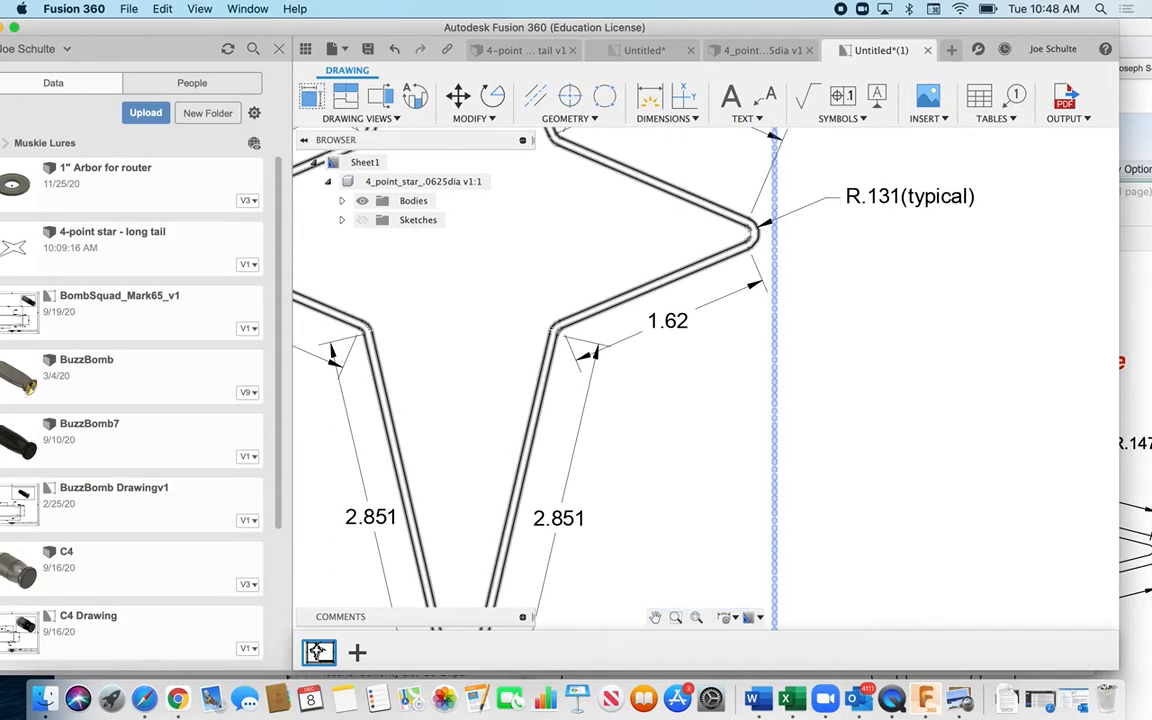
scroll(676, 180, down, 2)
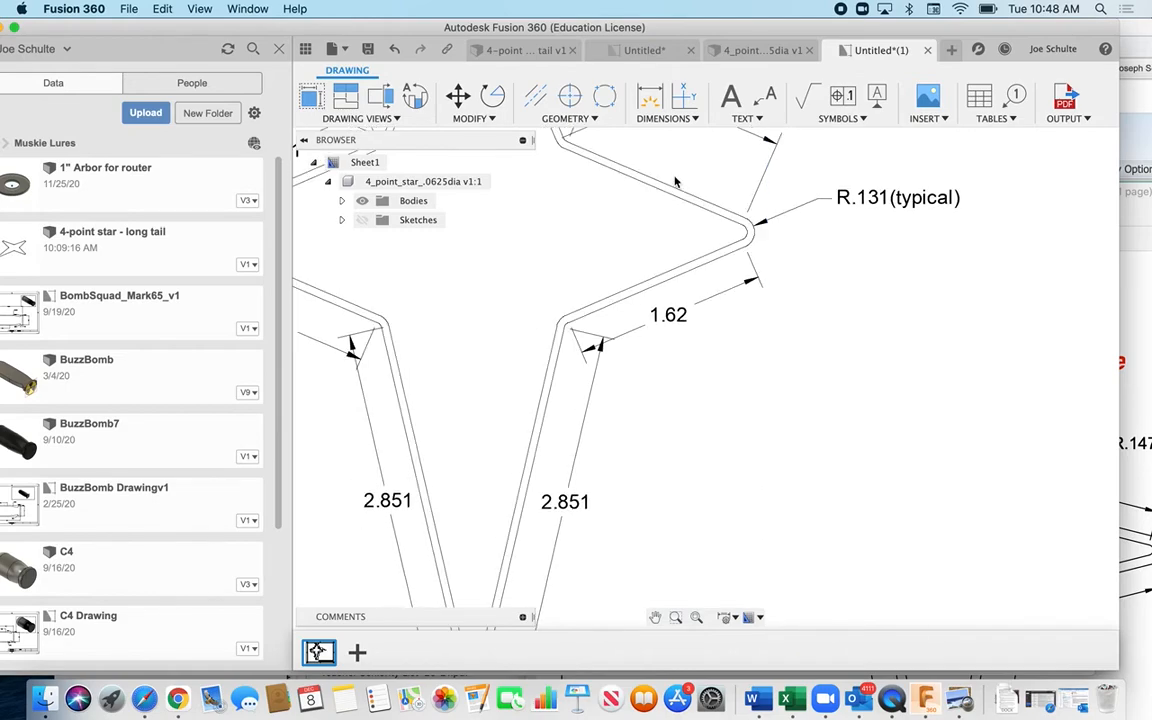
scroll(686, 197, down, 3)
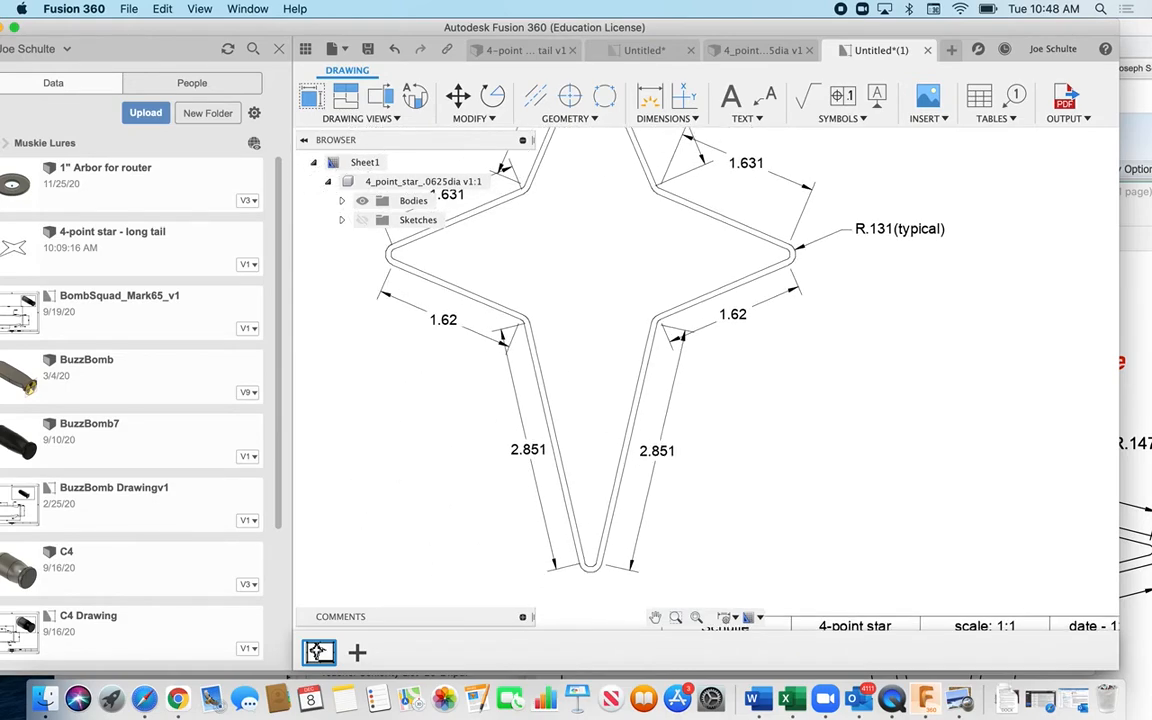
scroll(676, 181, up, 3)
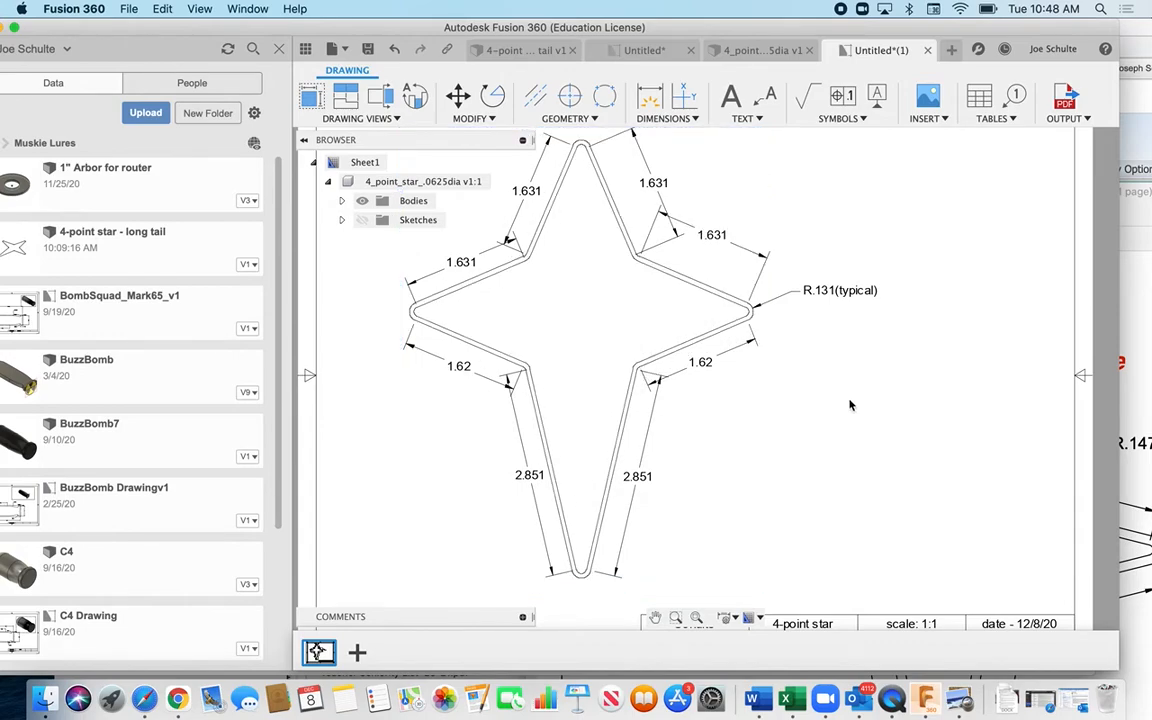
scroll(850, 405, down, 4)
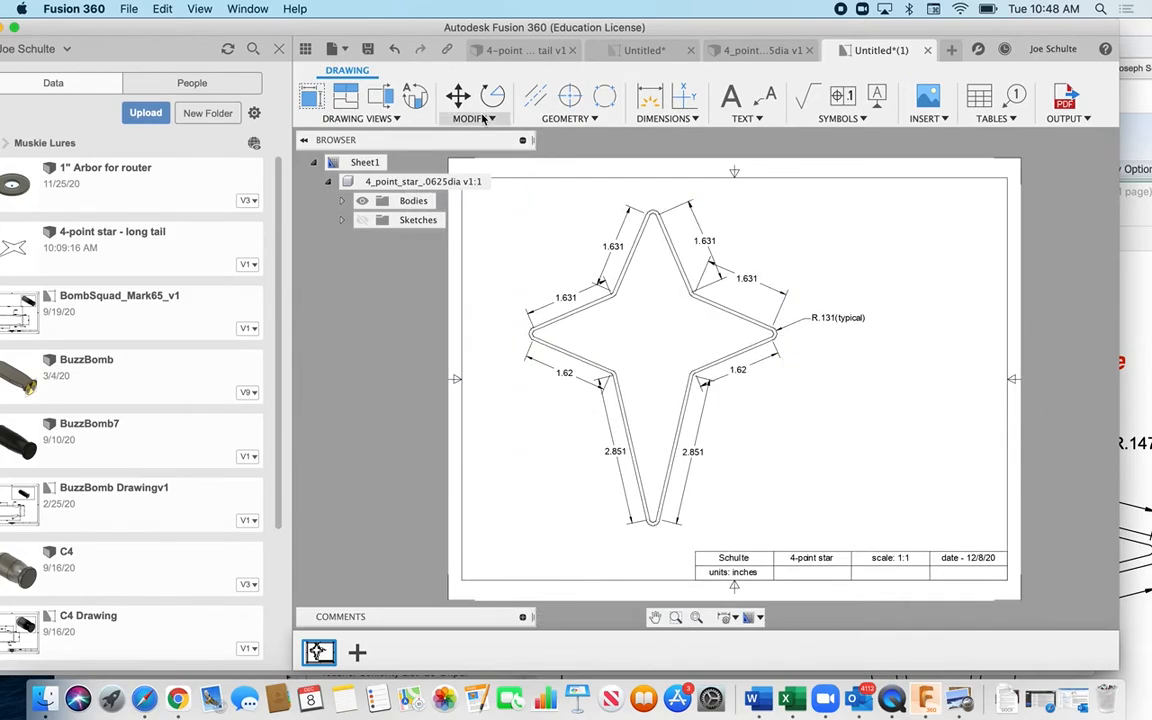
click(368, 50)
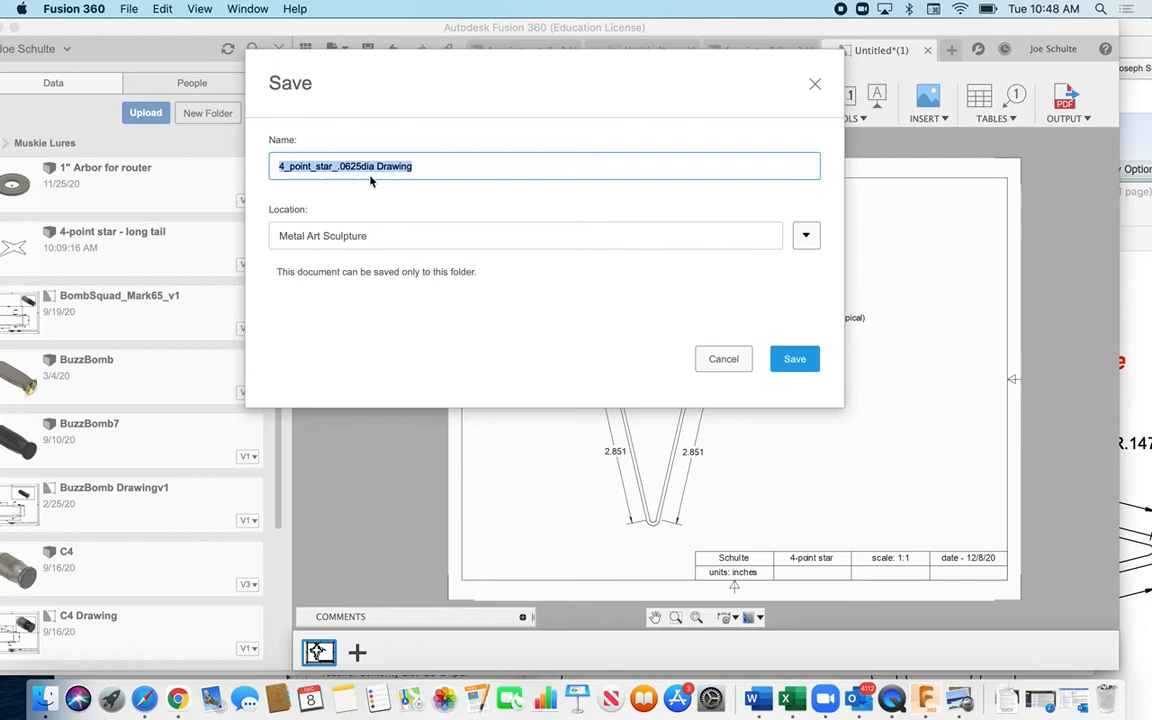
click(793, 361)
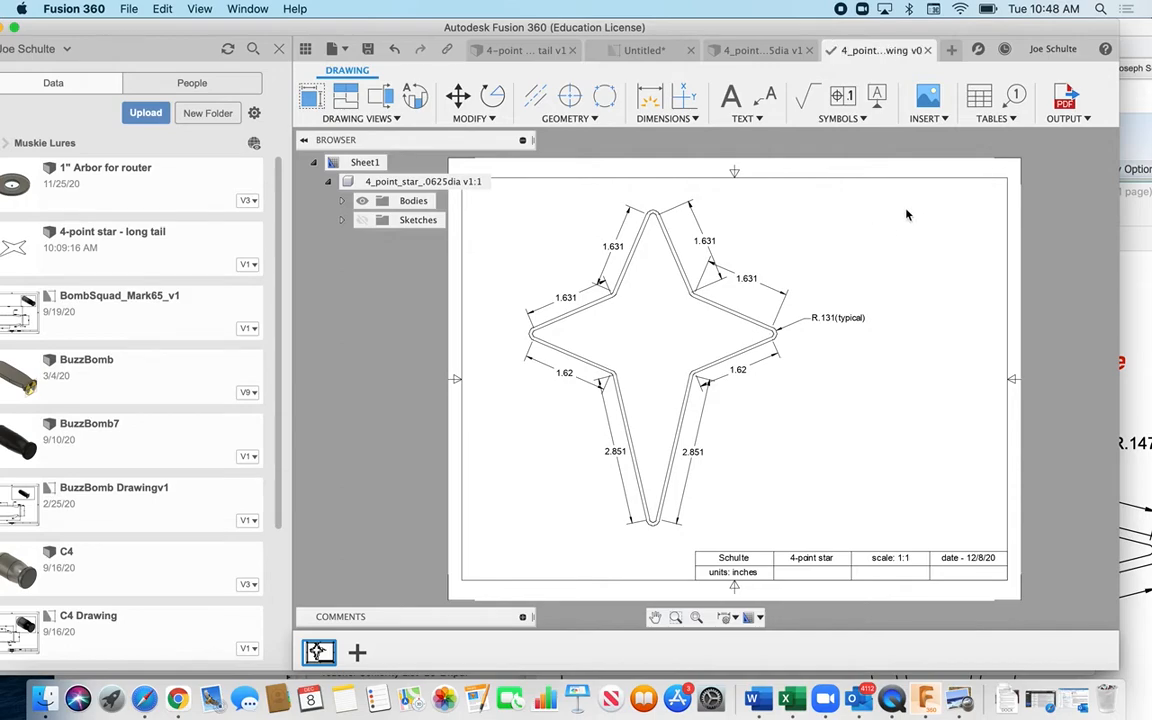
Export all sheets with lineweights to a PDF named "4_point_star_.0625dia Drawing v1" in the Downloads folder
click(1065, 100)
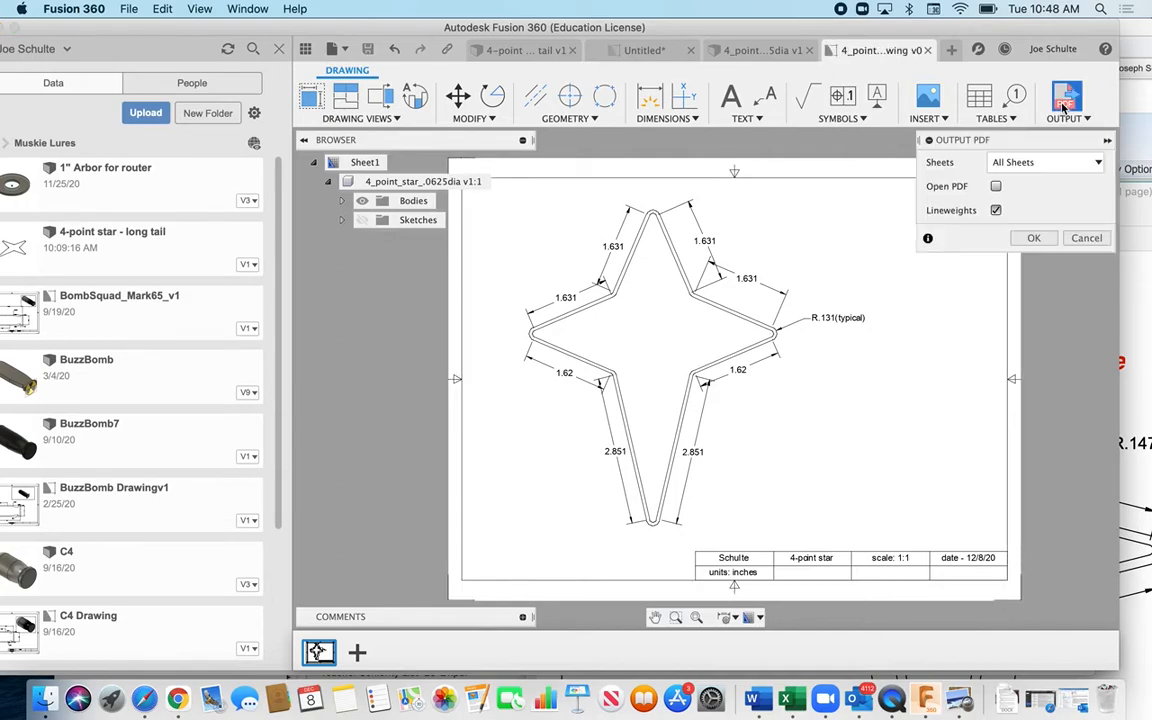
click(1033, 240)
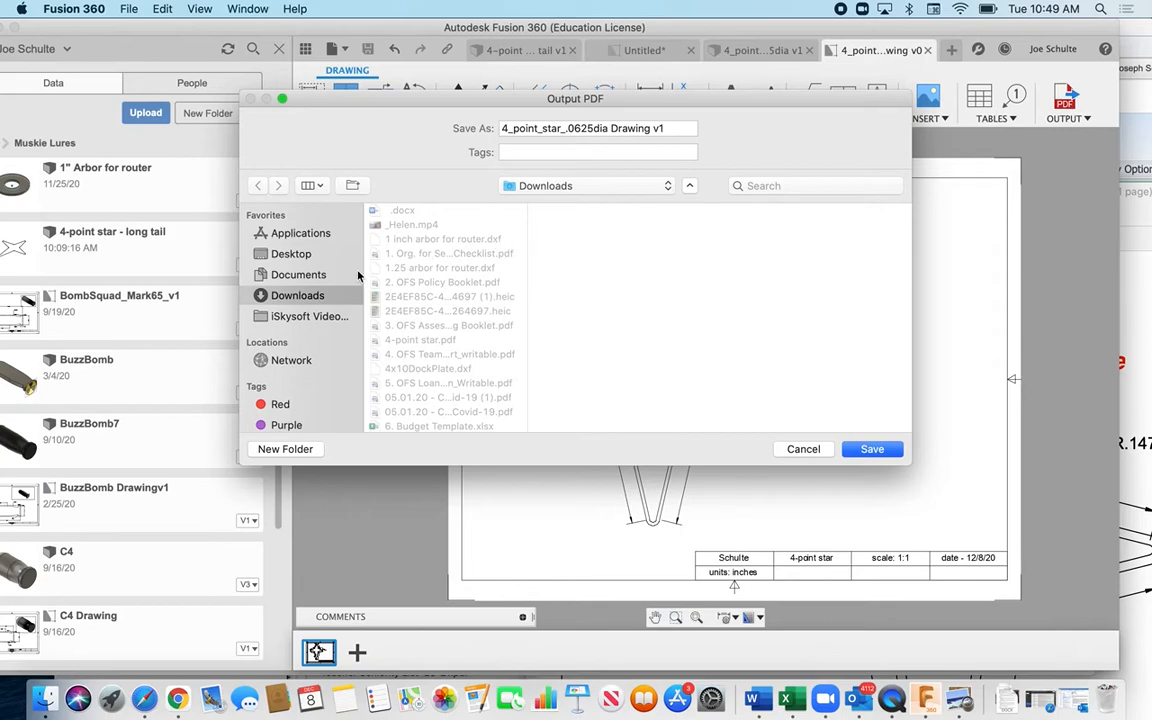
click(870, 449)
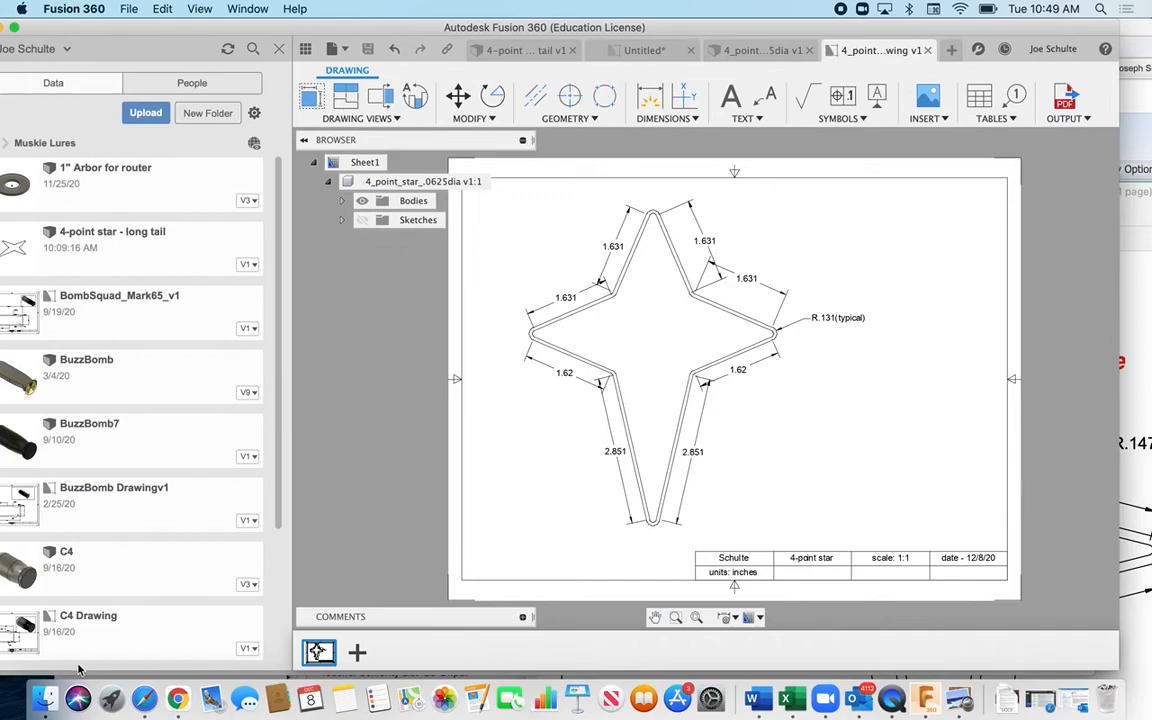
Switch to Finder and open "4_point_star_.0625dia Drawing v1.pdf" from the Downloads folder
click(43, 700)
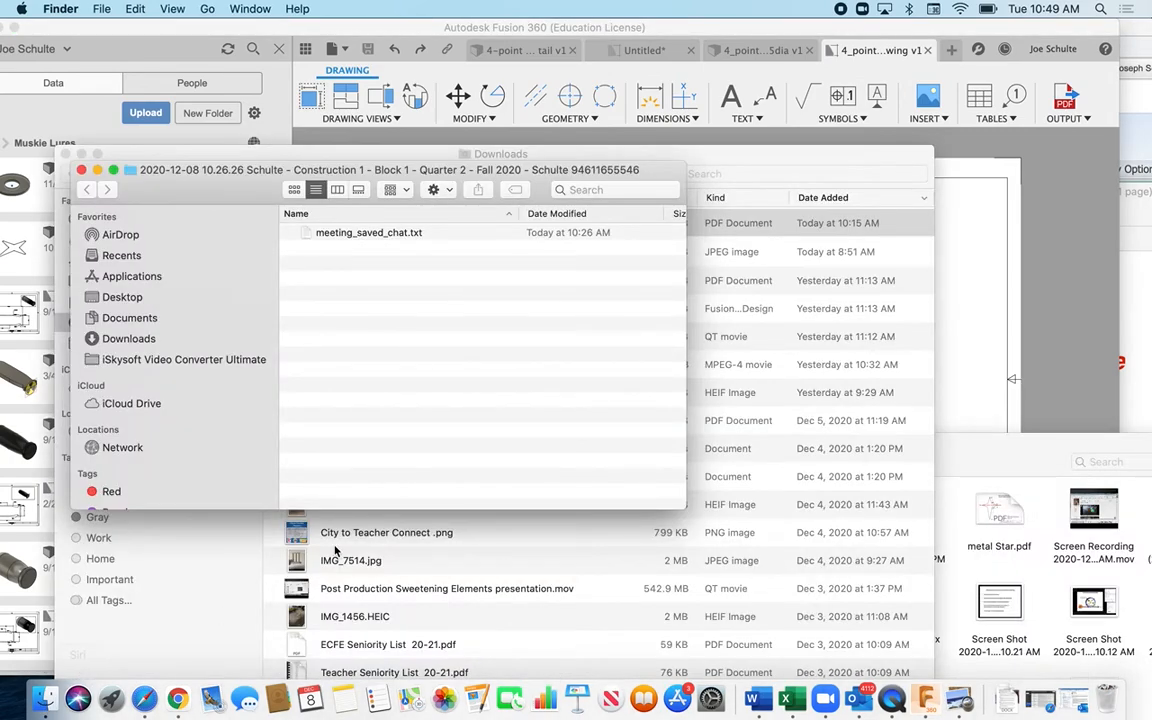
click(152, 339)
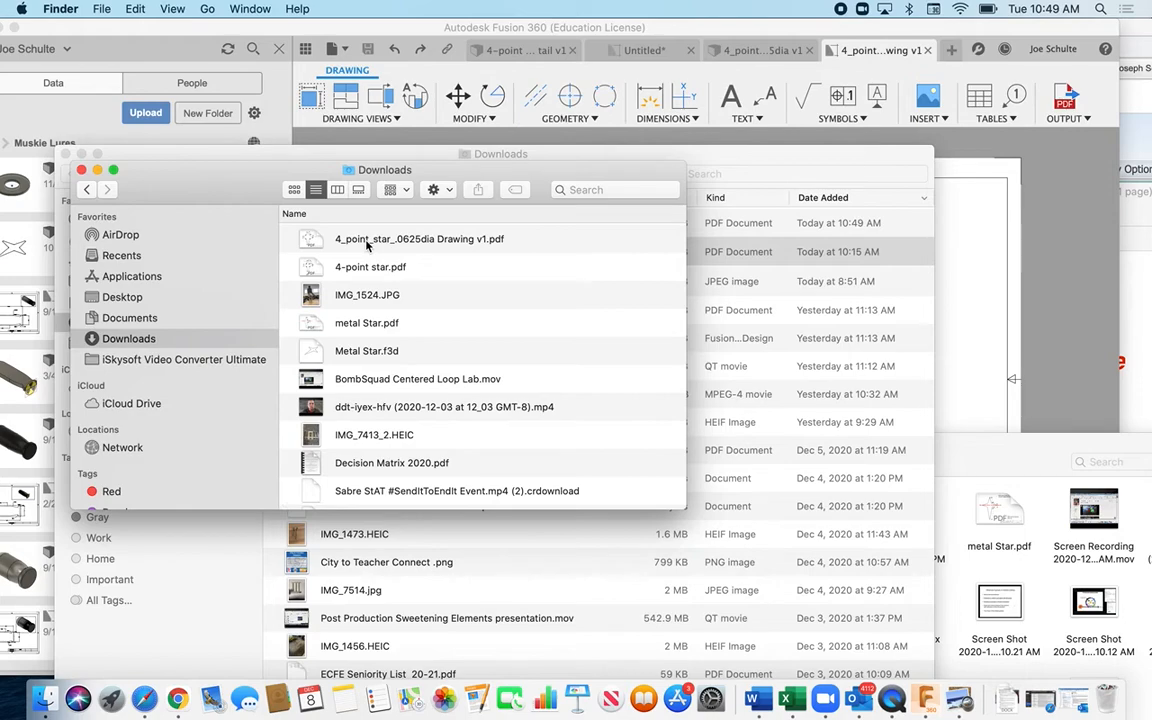
double_click(367, 246)
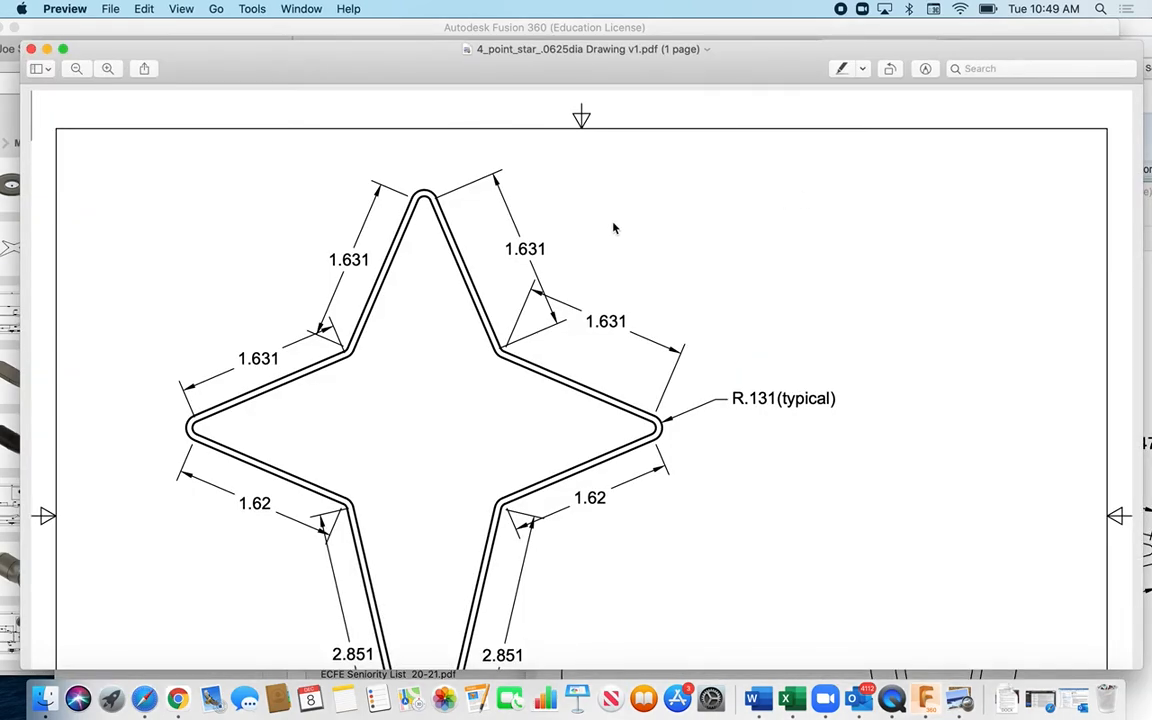
Check the PDF's print settings, including scale and paper size, without printing, and look over the exported star drawing
scroll(598, 280, down, 3)
key(super+p)
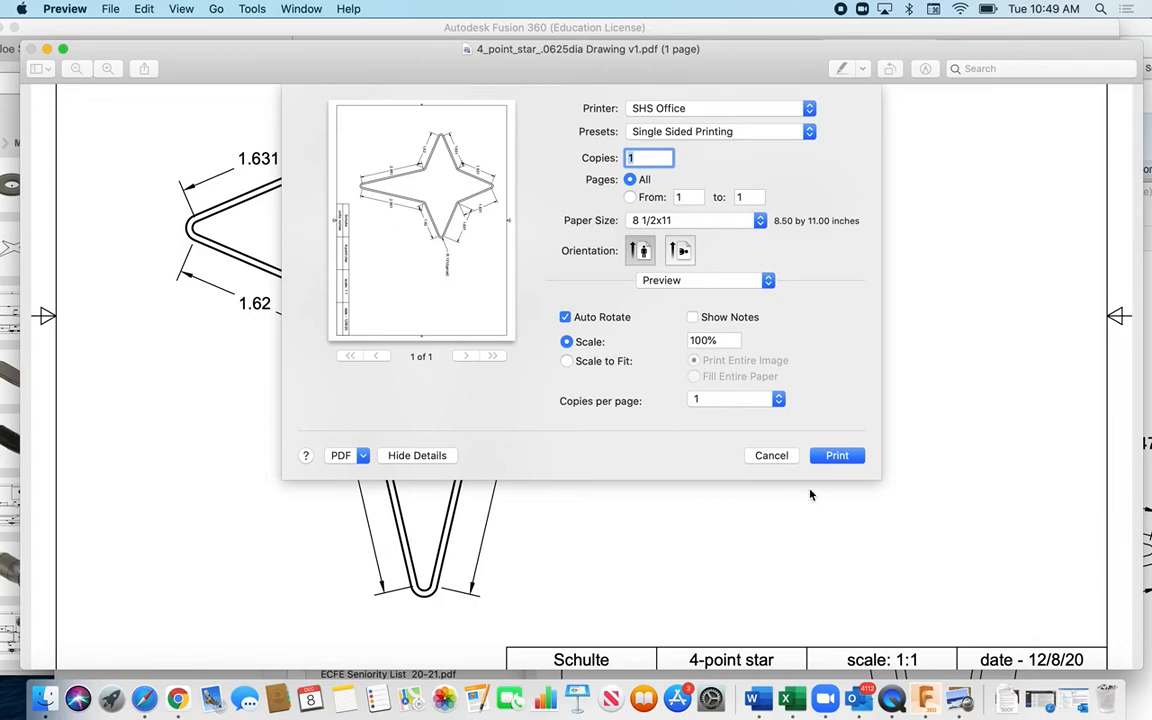
click(774, 459)
scroll(450, 355, up, 3)
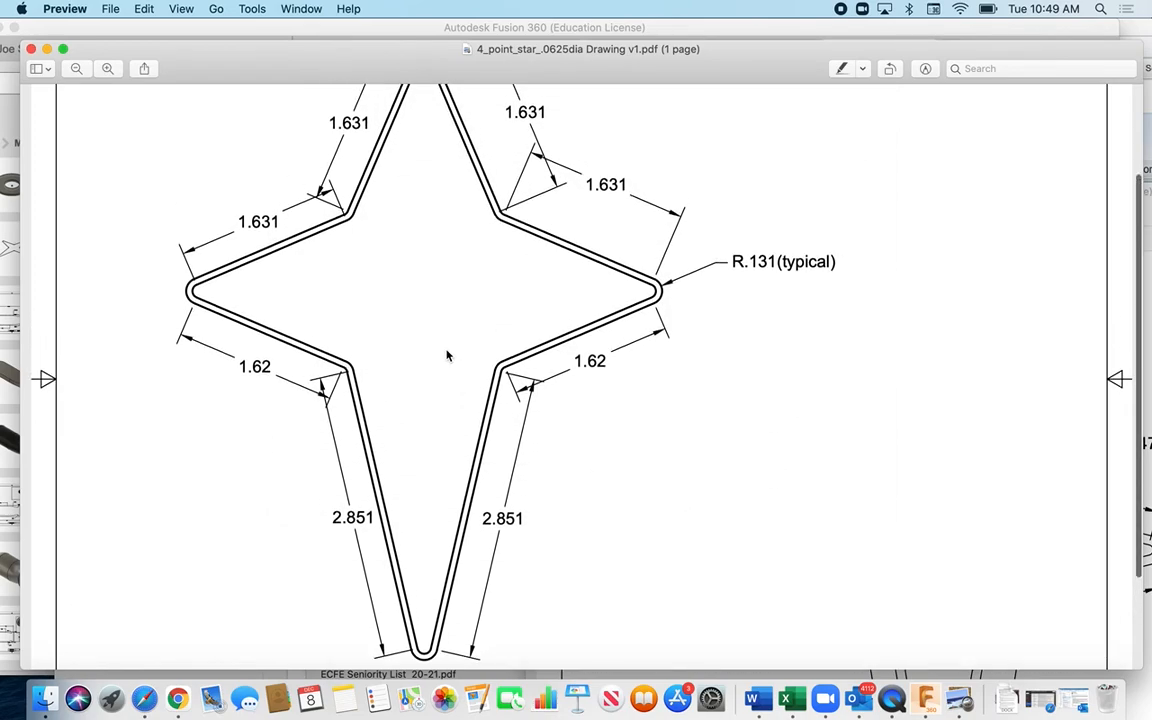
scroll(448, 355, up, 3)
click(74, 67)
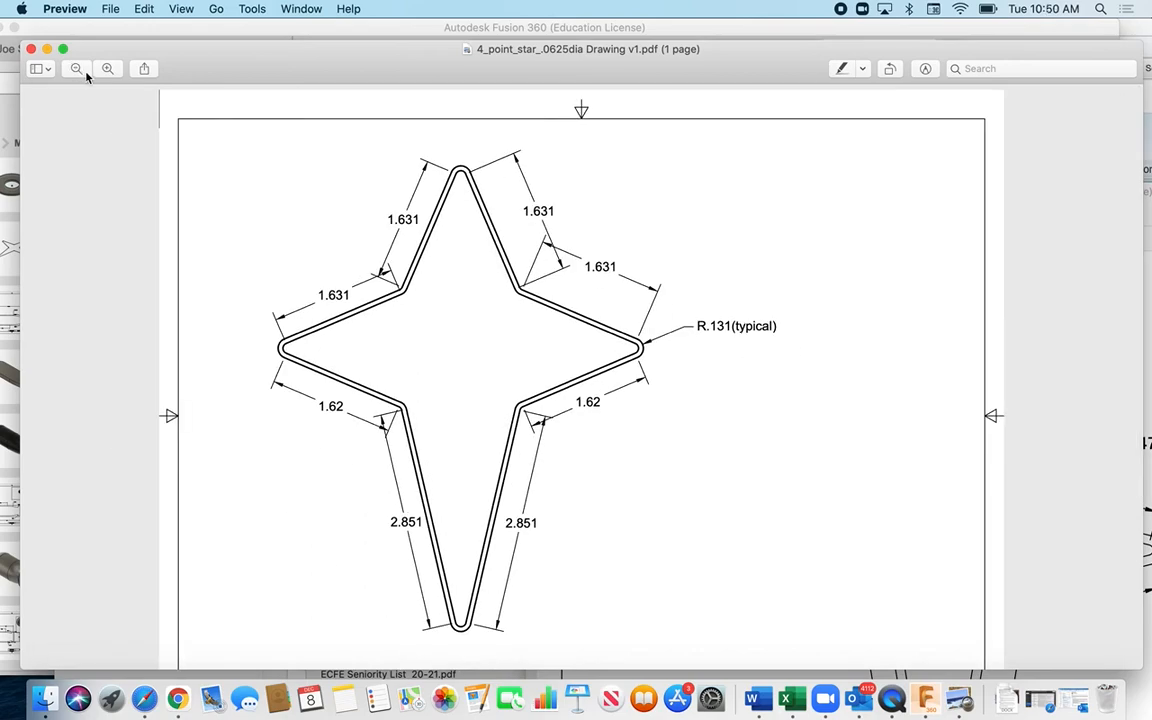
click(107, 68)
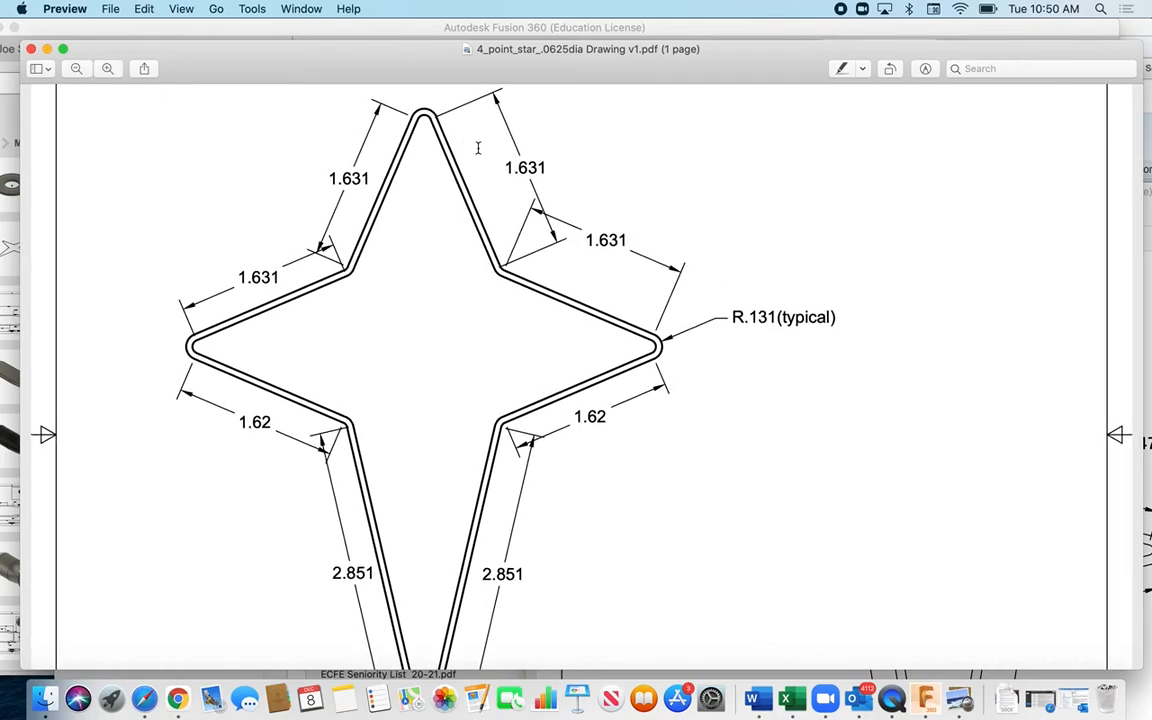
Reposition the PDF window and display the star drawing at actual size
drag(296, 48, 290, 27)
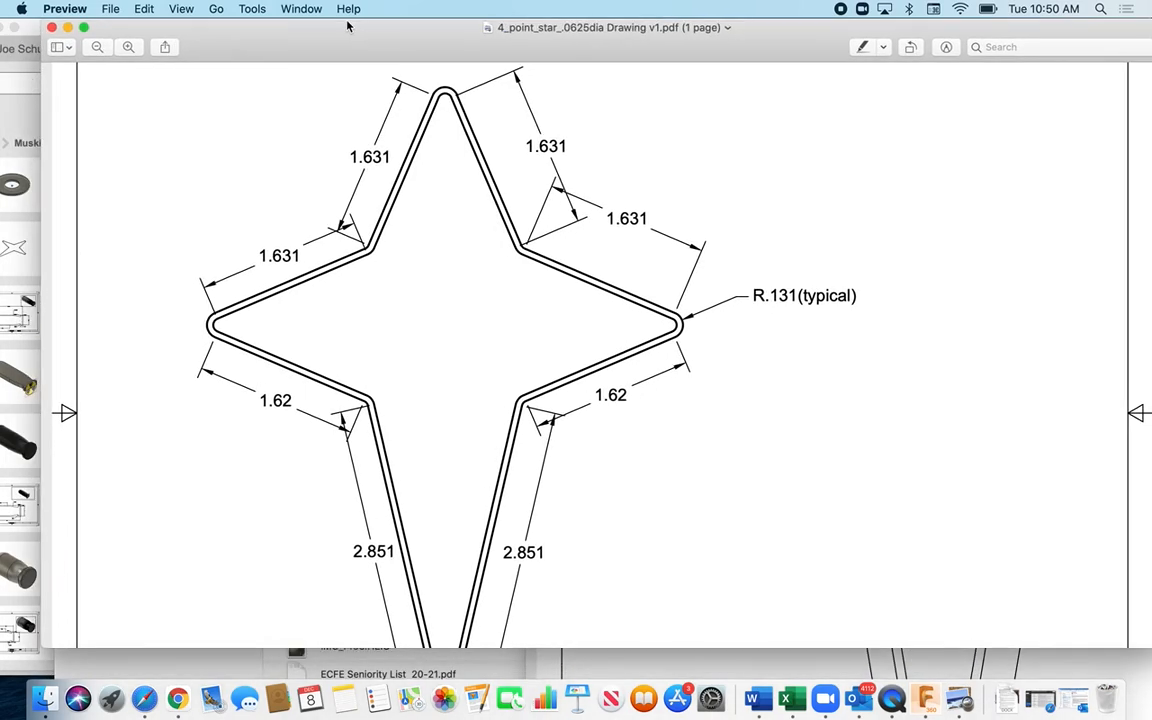
click(172, 12)
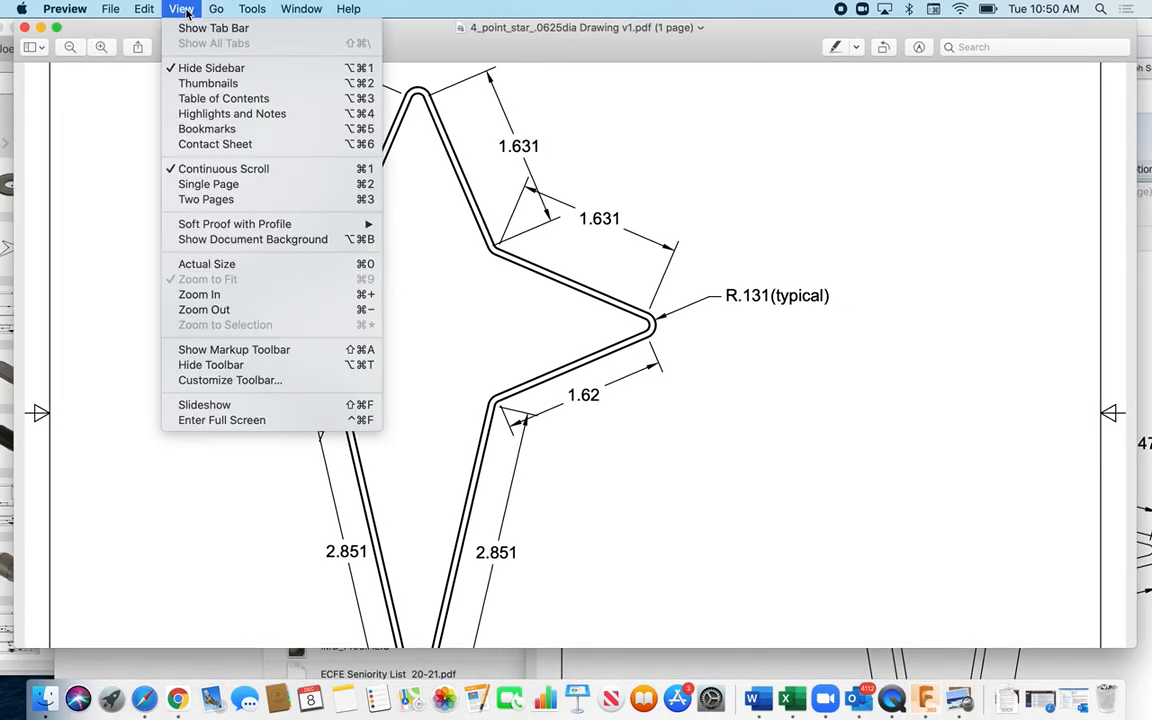
click(226, 264)
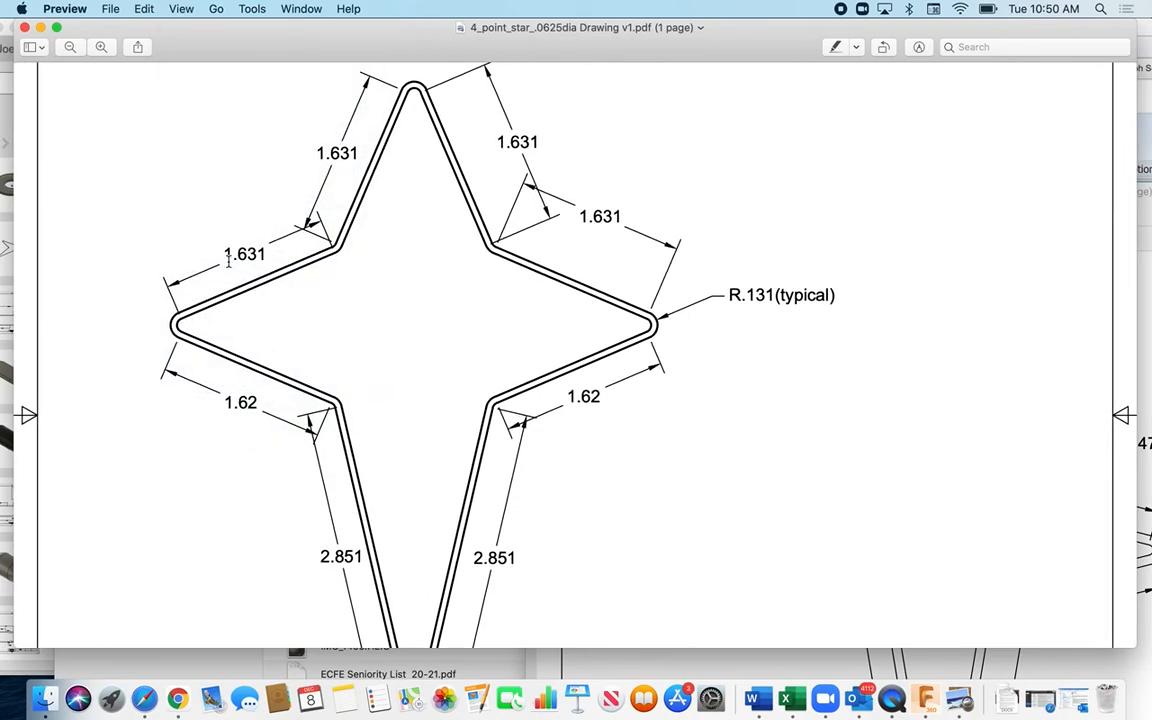
Examine the full-size star drawing from its upper point to its long tail, including the side dimensions, typical radius note and title table
scroll(357, 303, down, 5)
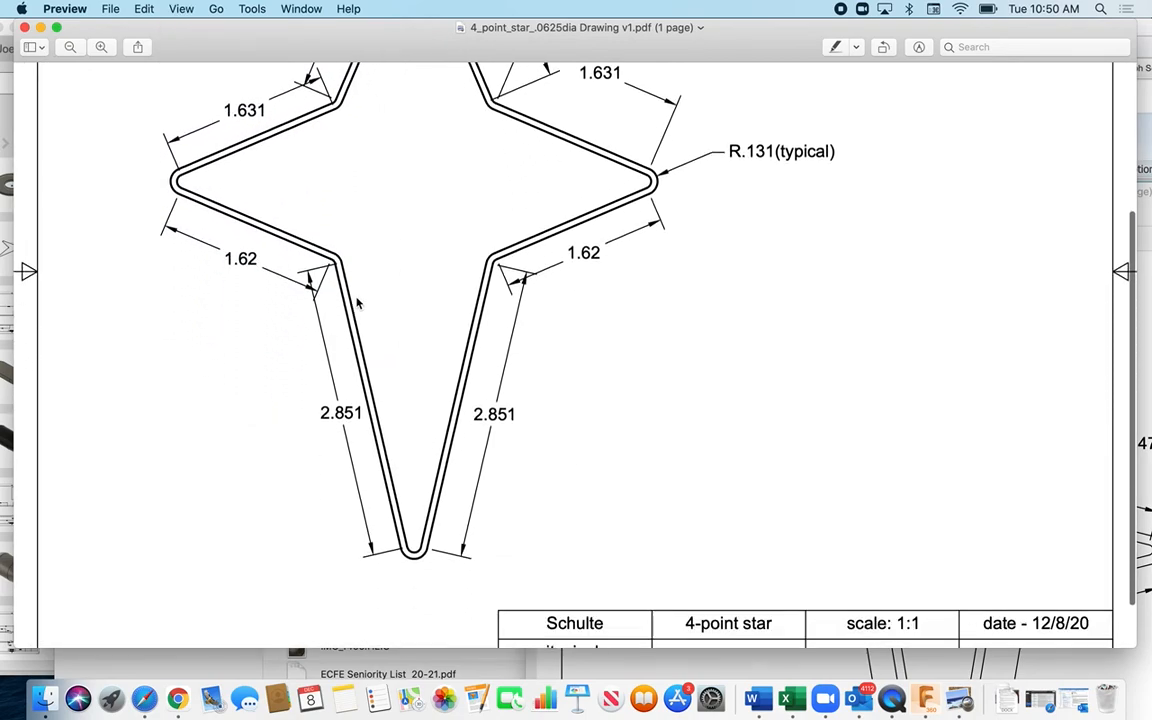
scroll(357, 303, up, 5)
scroll(357, 303, up, 3)
scroll(357, 303, down, 3)
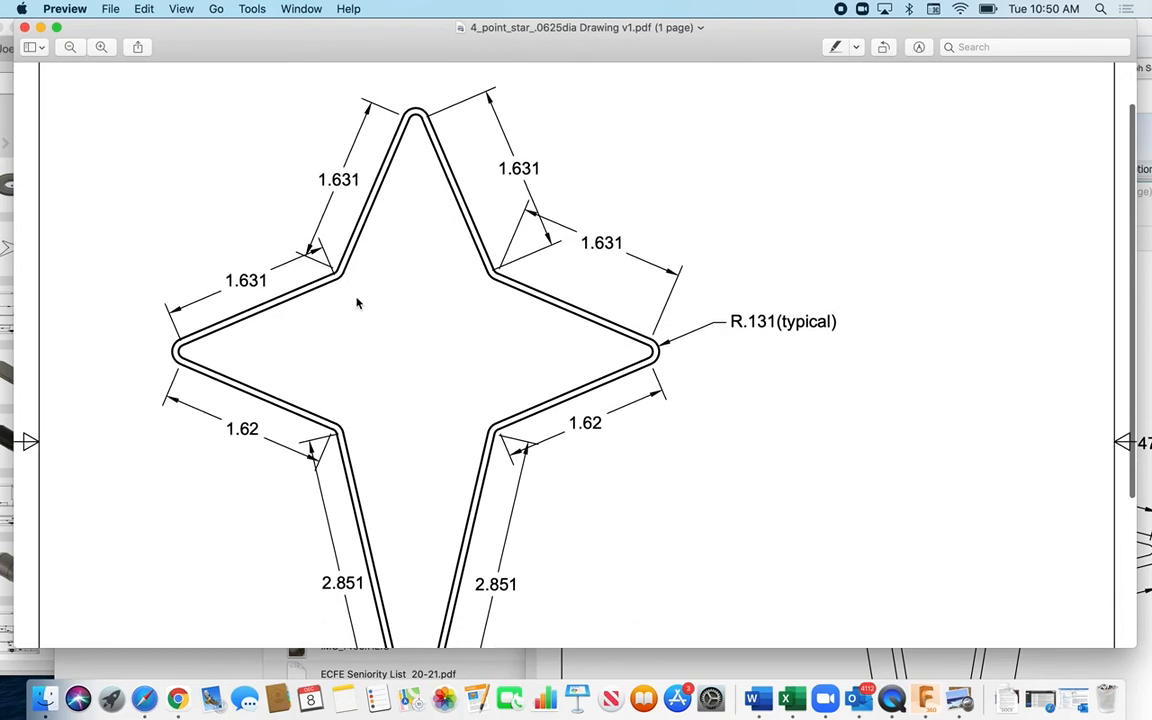
scroll(357, 303, down, 5)
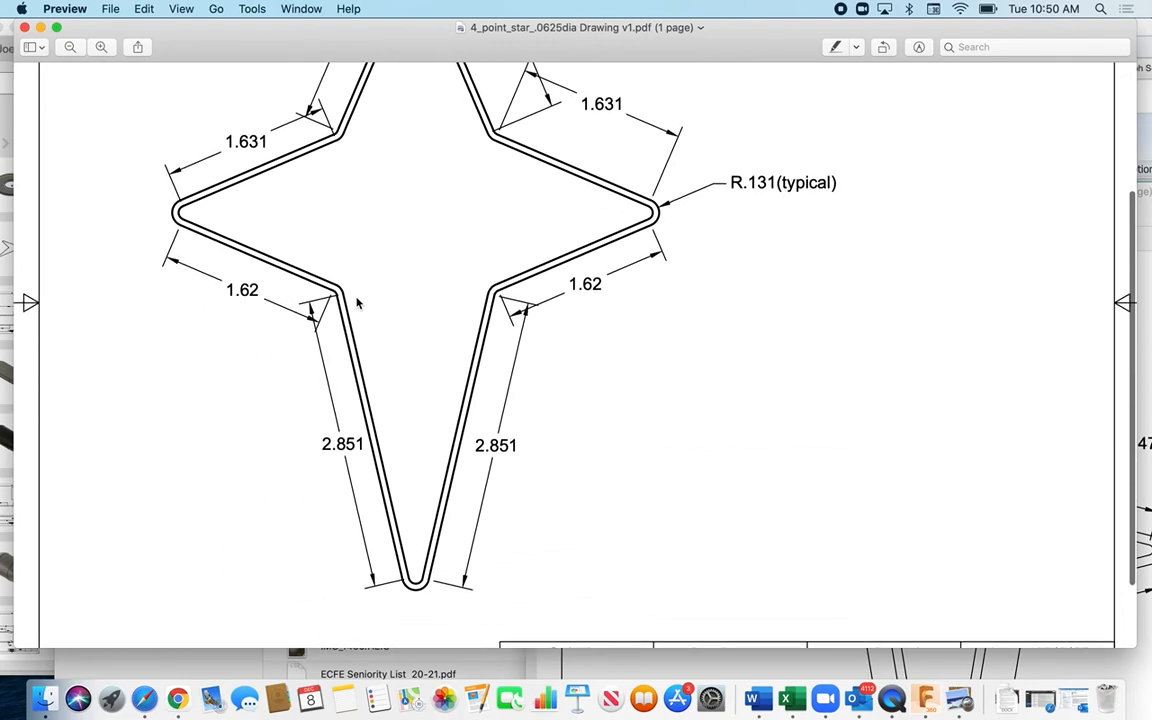
scroll(357, 303, up, 5)
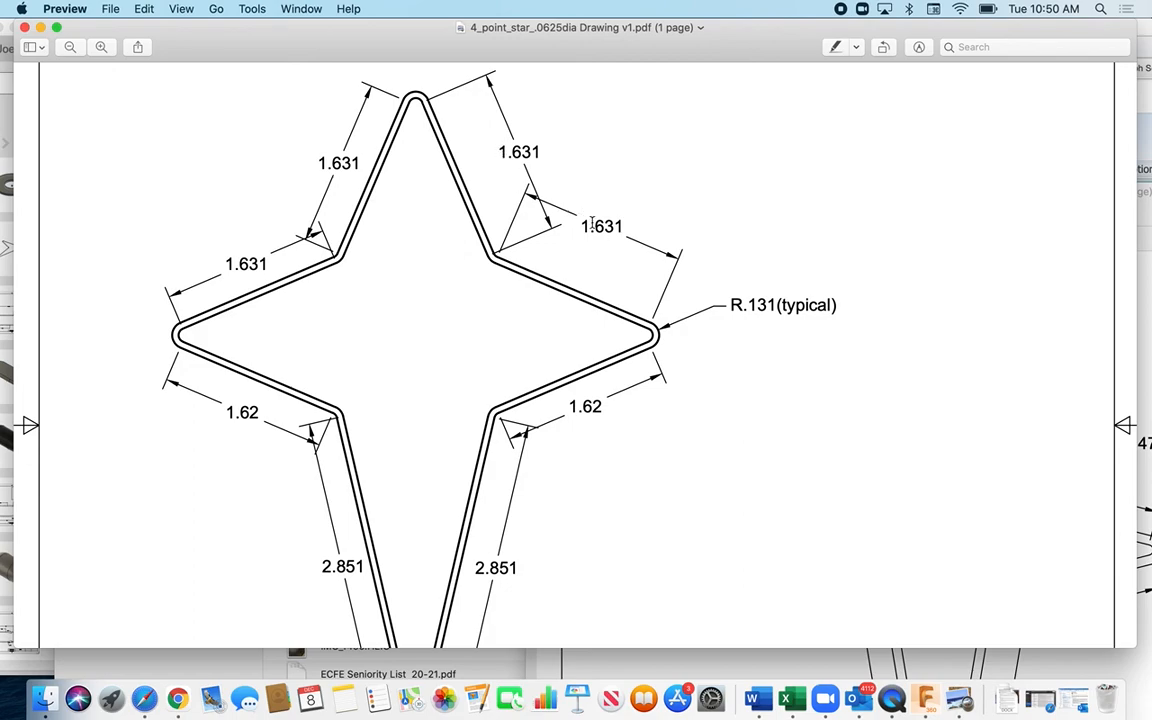
scroll(541, 425, down, 5)
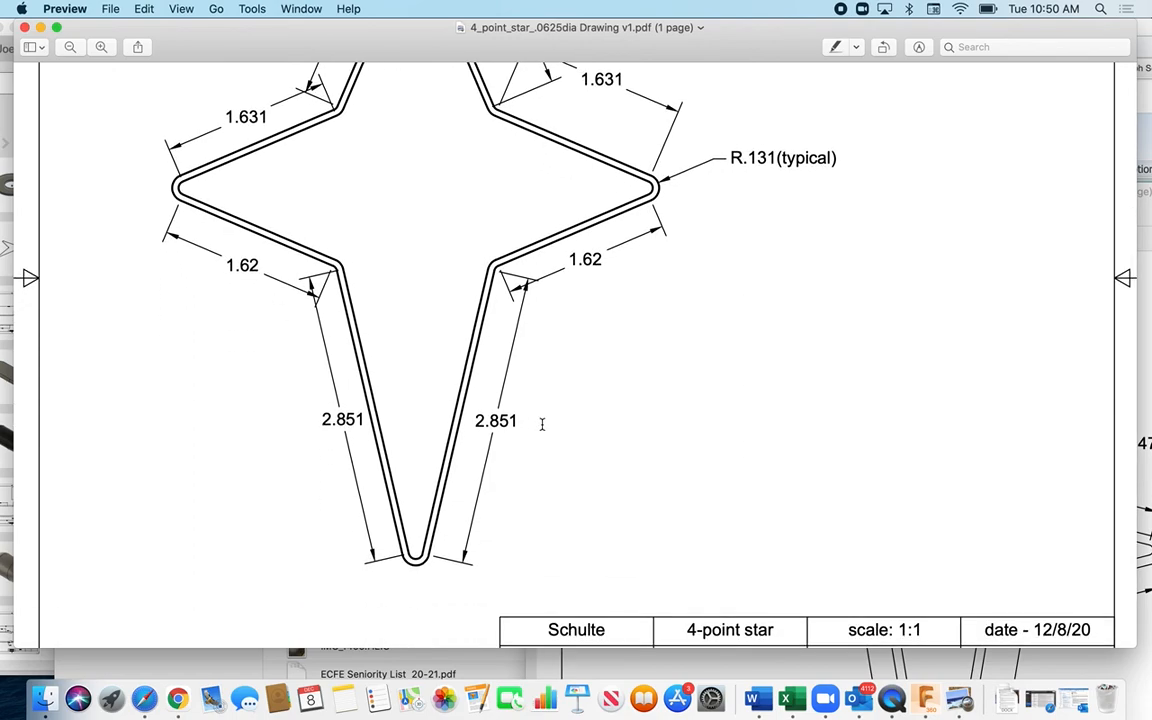
scroll(541, 425, up, 2)
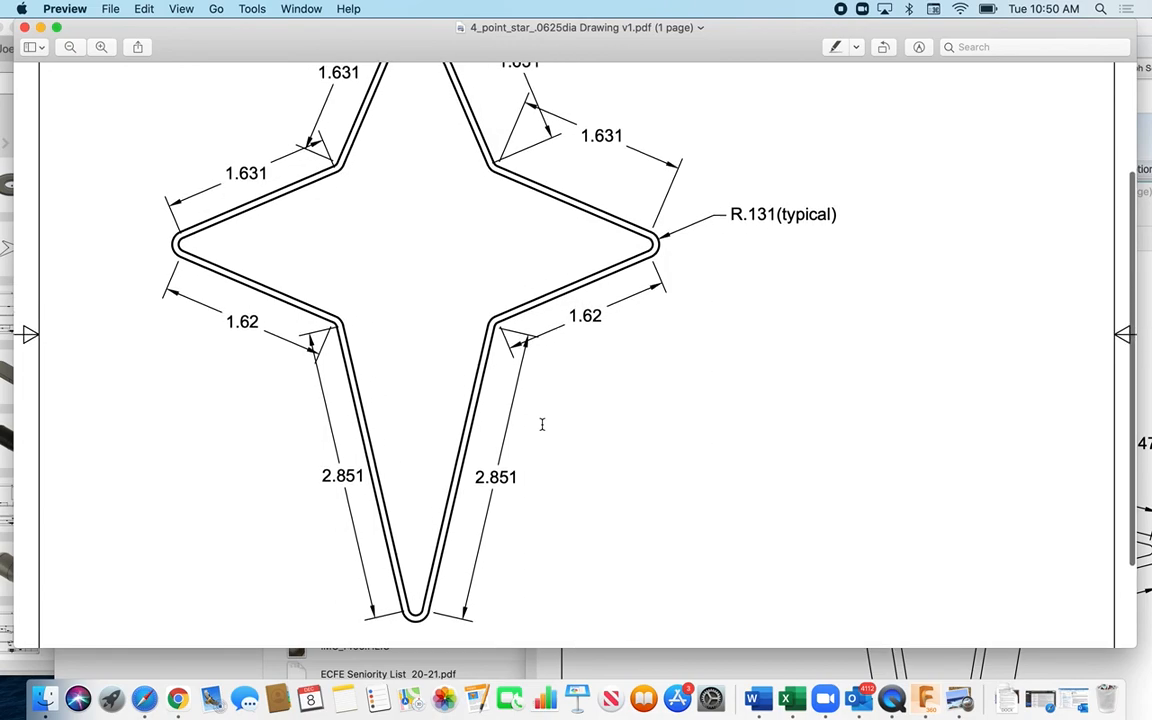
scroll(370, 175, up, 3)
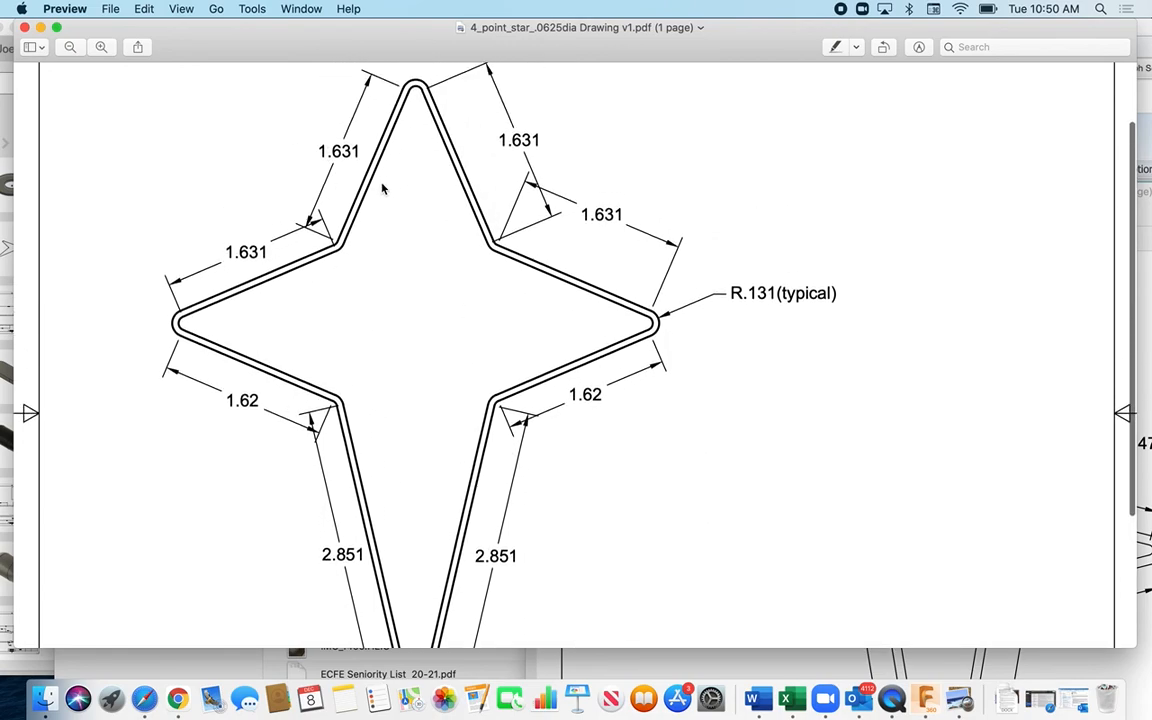